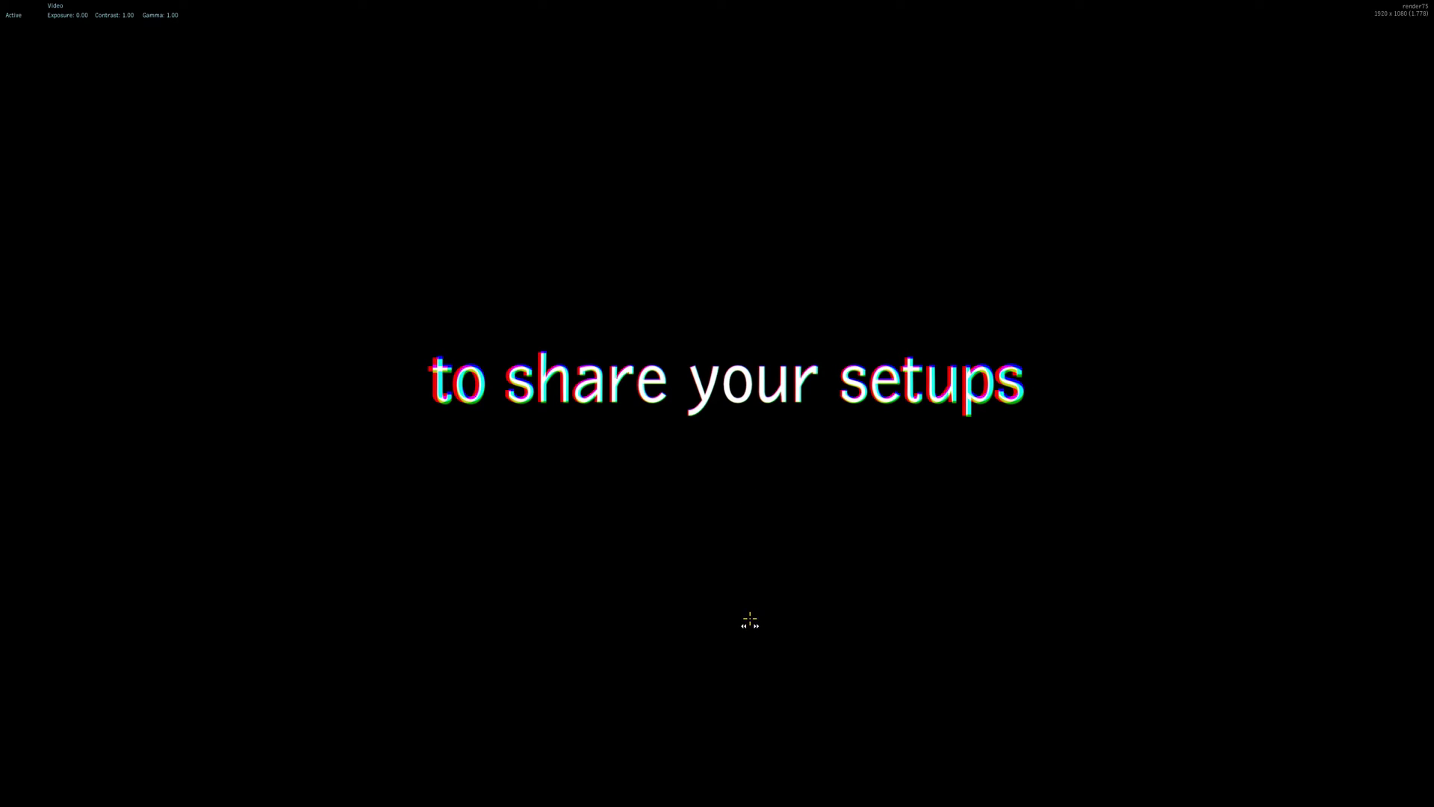
Leave the full-screen player, go to the Batch environment and open the setups batch group
{"action": "left_click_drag", "start_coordinate": [792, 757], "coordinate": [503, 745]}
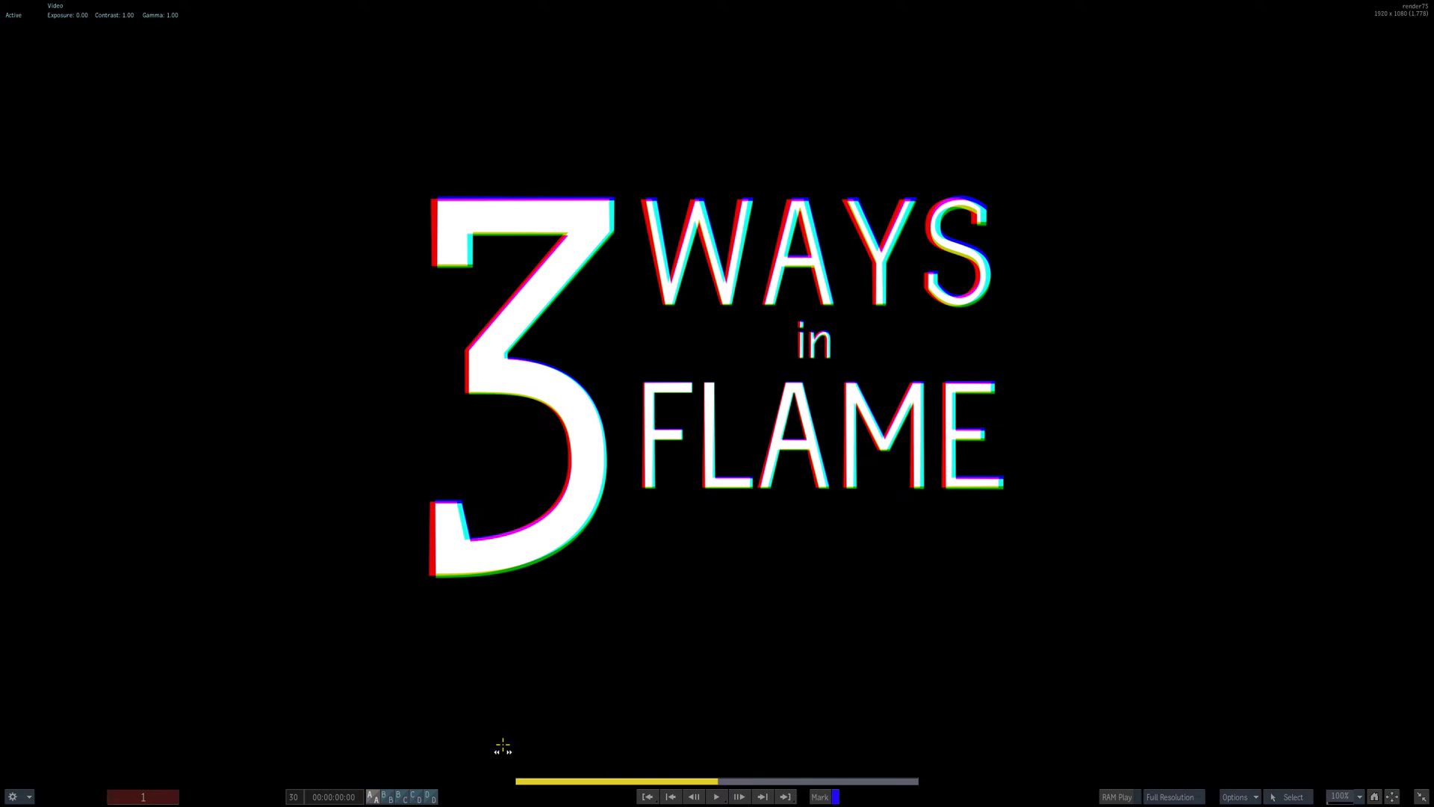
{"action": "key", "text": "Escape"}
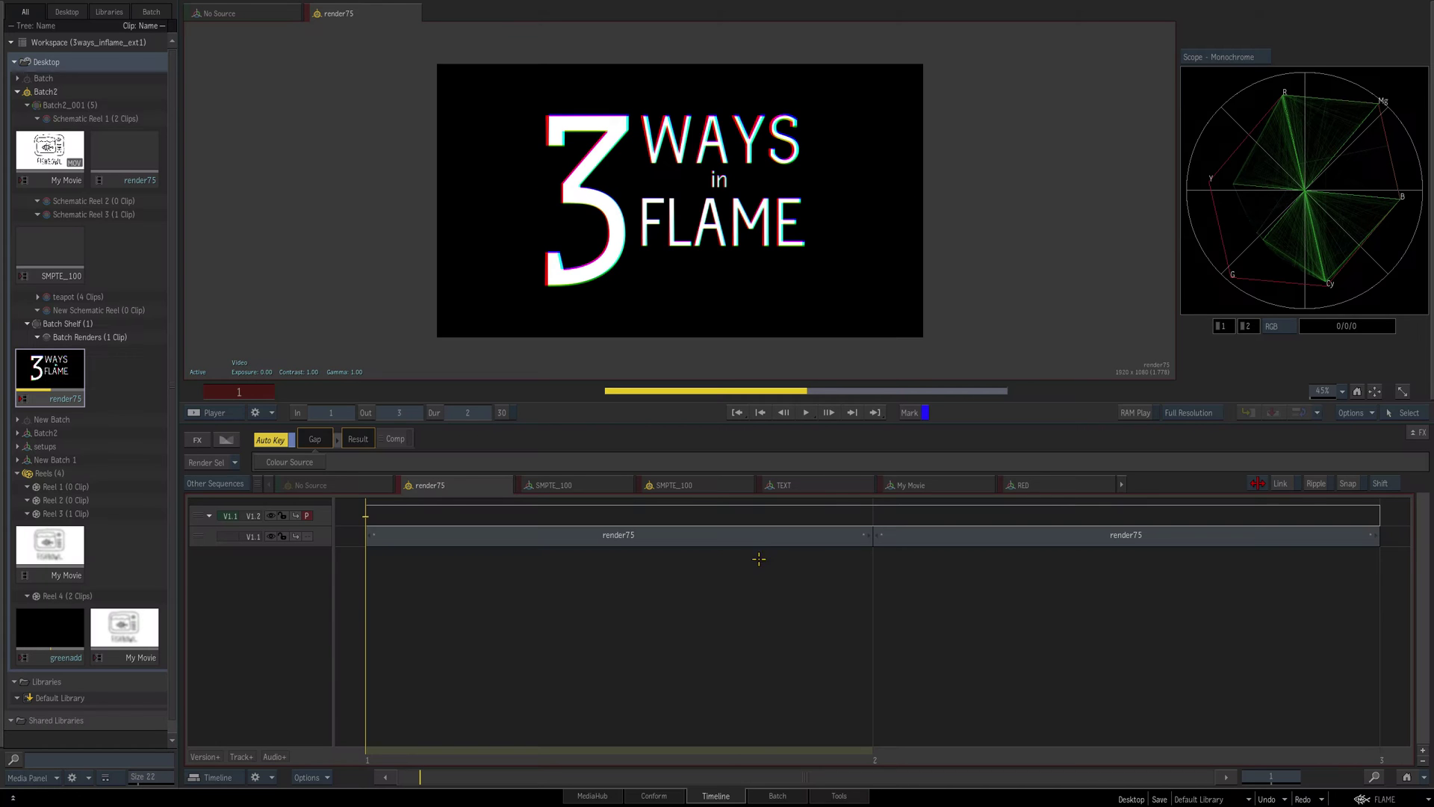
{"action": "left_click", "coordinate": [774, 795]}
{"action": "double_click", "coordinate": [27, 446]}
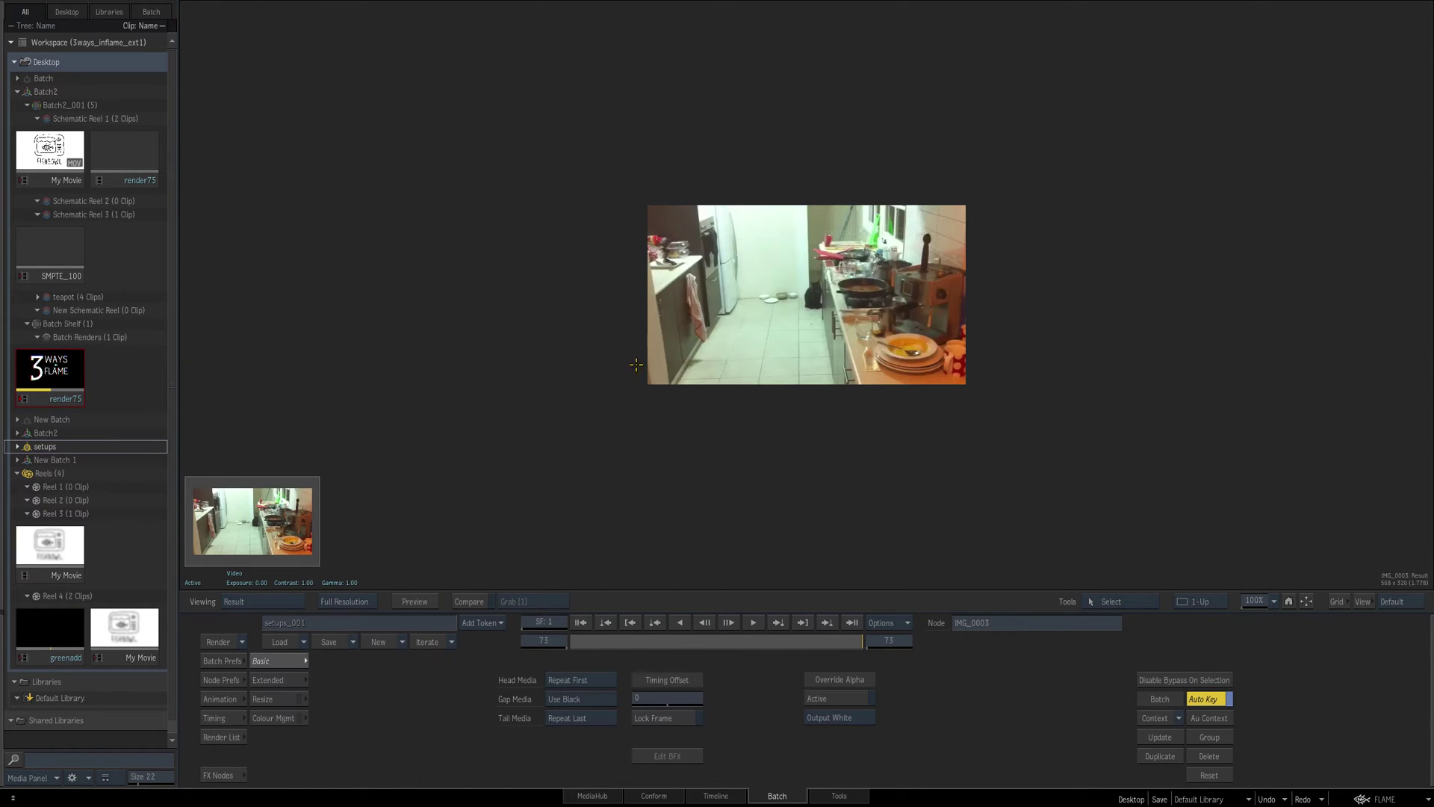
Scrub through the kitchen clip, set the batch duration to 25 frames and show the batch schematic
{"action": "left_click_drag", "start_coordinate": [601, 641], "coordinate": [800, 640]}
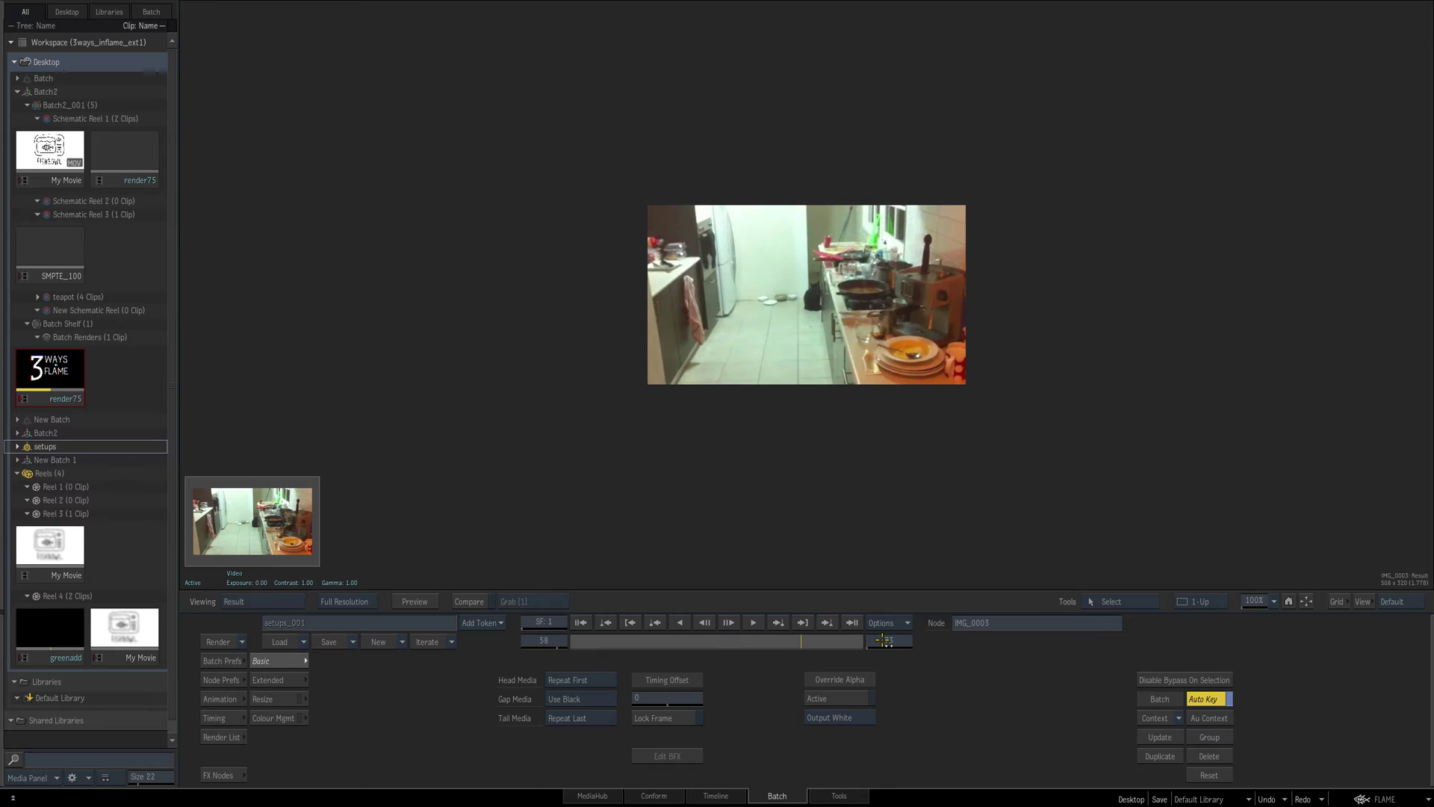
{"action": "left_click", "coordinate": [886, 640]}
{"action": "key", "text": "Return"}
{"action": "key", "text": "Escape"}
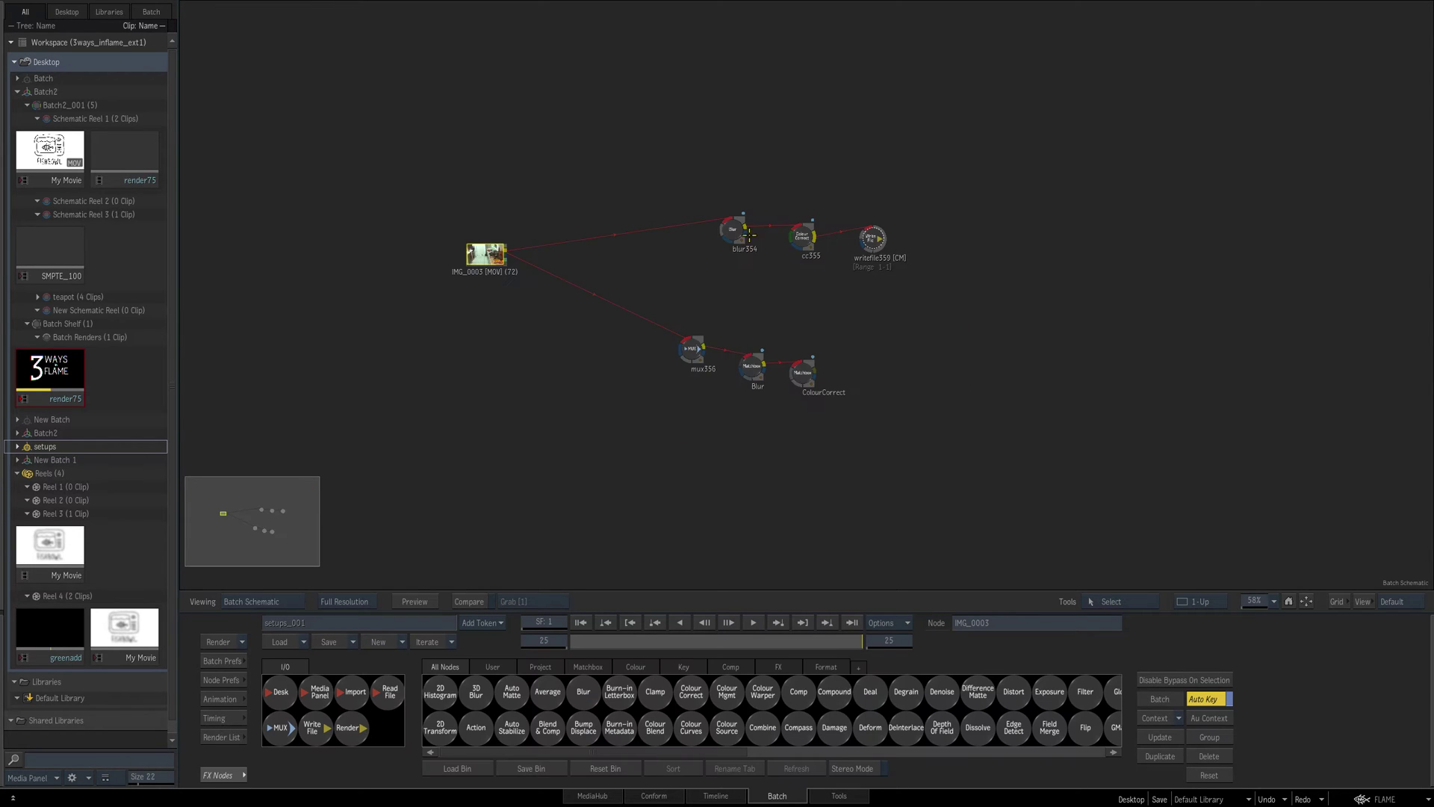
Space out the blur and colour correct nodes in the upper branch and switch to a two-up view of schematic and result
{"action": "left_click", "coordinate": [726, 230]}
{"action": "left_click_drag", "start_coordinate": [729, 231], "coordinate": [701, 230]}
{"action": "left_click_drag", "start_coordinate": [803, 237], "coordinate": [786, 239]}
{"action": "key", "text": "alt+2"}
{"action": "mouse_move", "coordinate": [1, 334]}
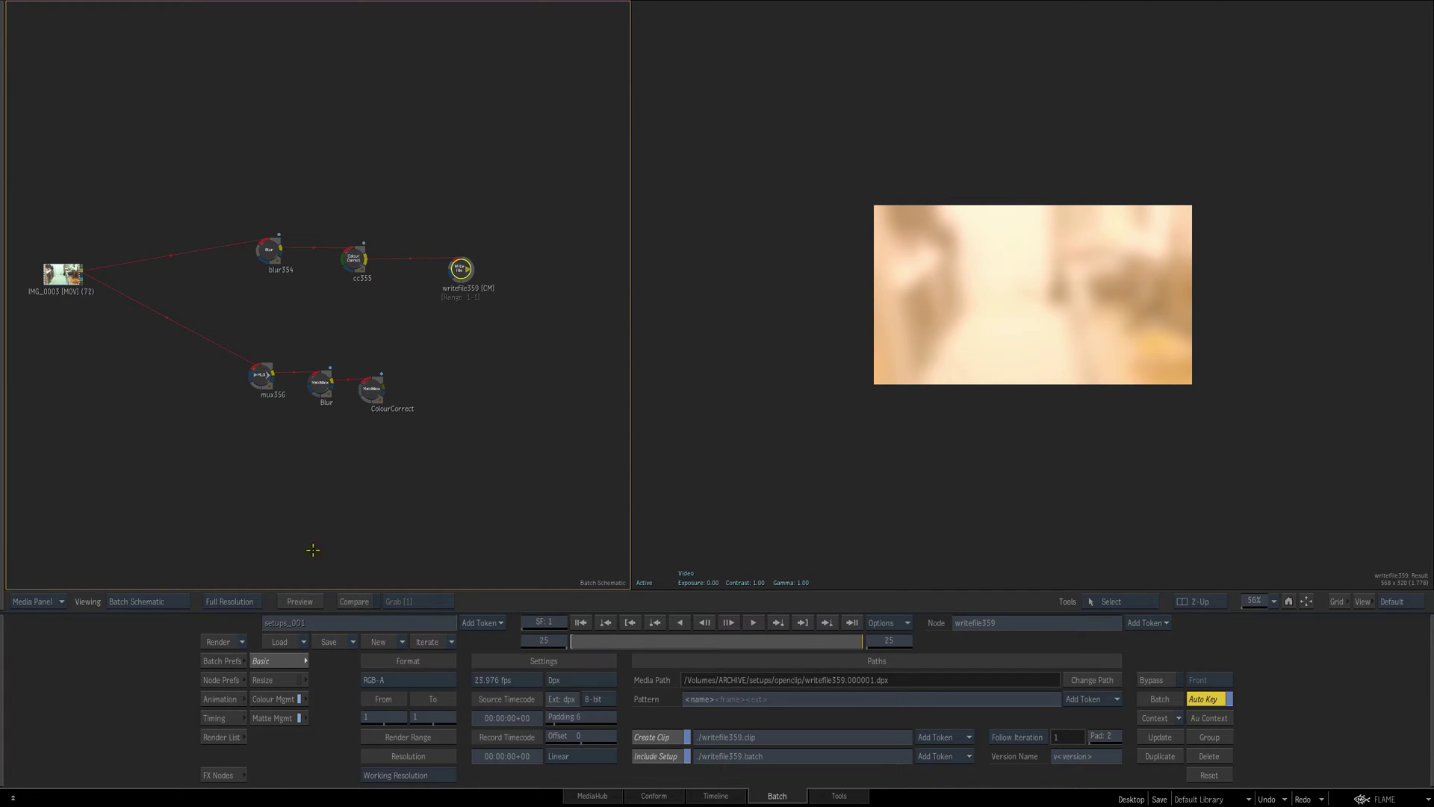
Save the batch setup, overwriting the existing setups_001 file
{"action": "left_click_drag", "start_coordinate": [310, 457], "coordinate": [395, 444]}
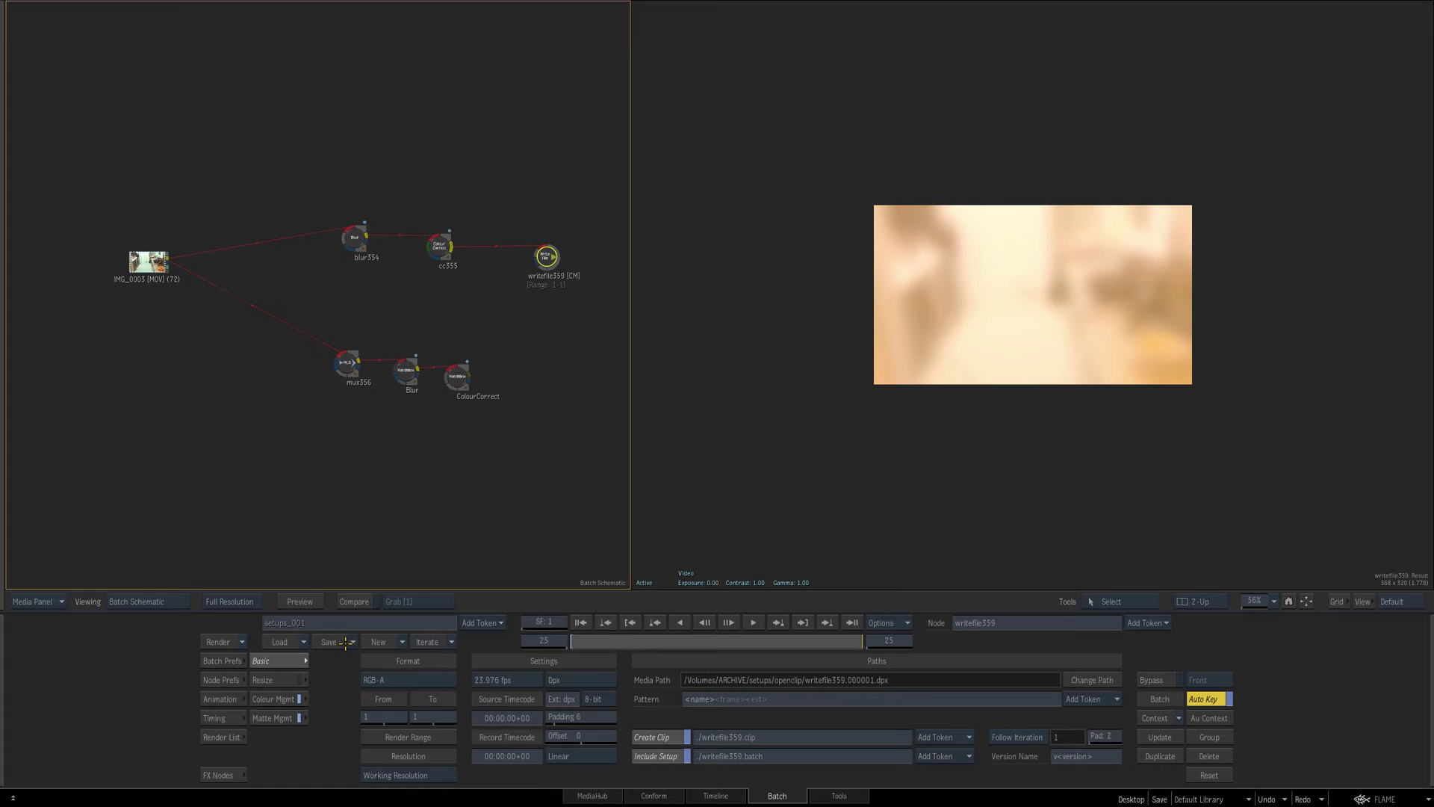
{"action": "left_click", "coordinate": [353, 642]}
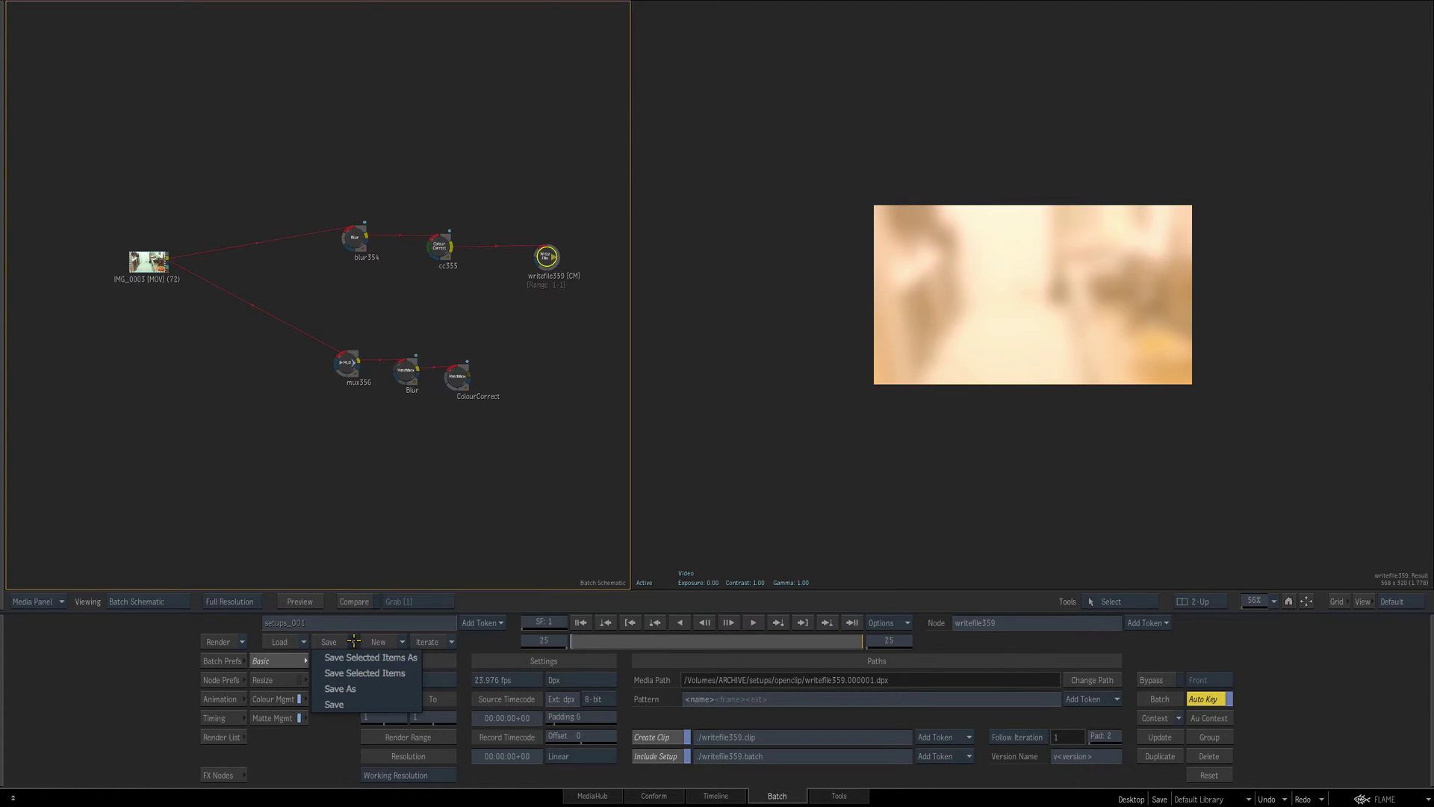
{"action": "left_click", "coordinate": [340, 700]}
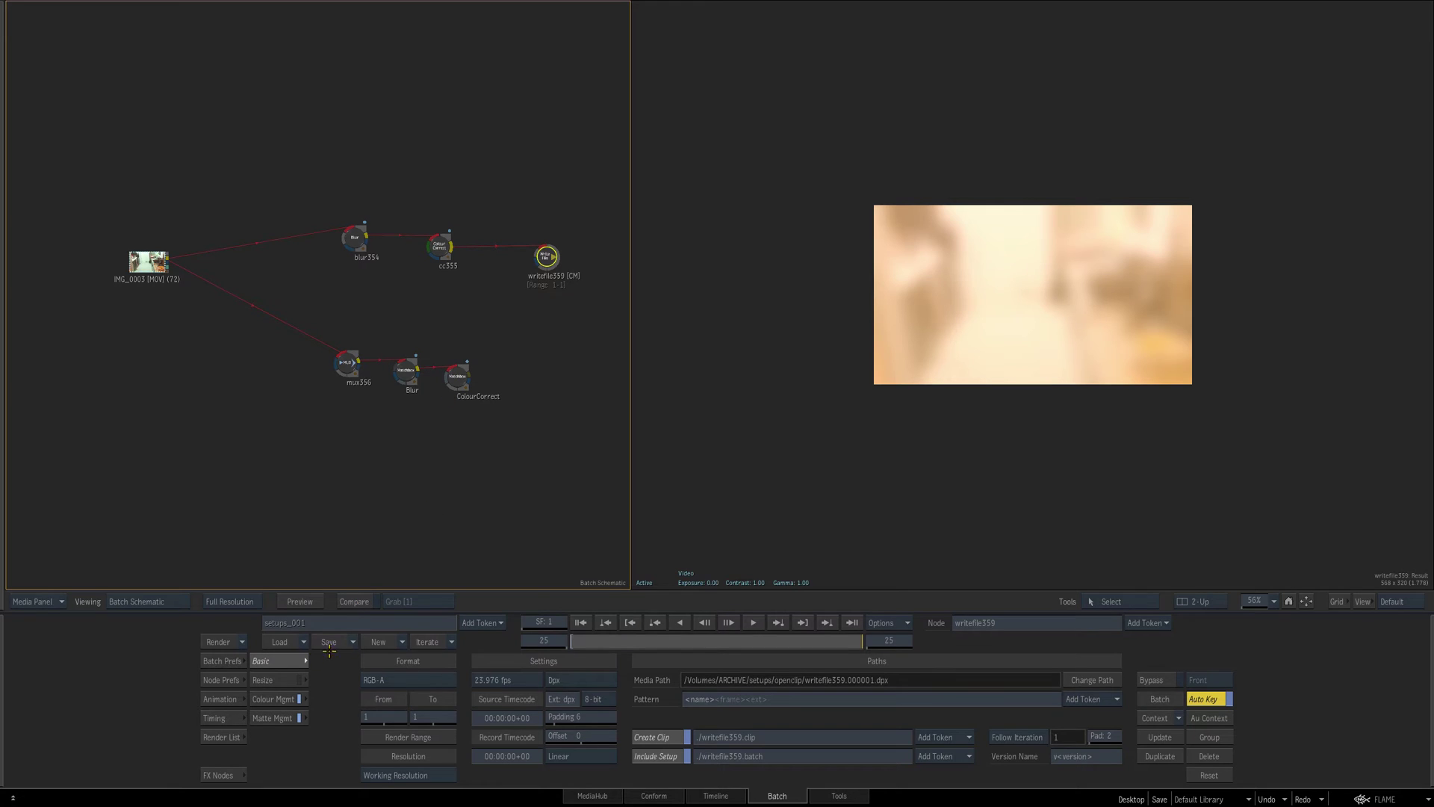
{"action": "left_click", "coordinate": [353, 641]}
{"action": "left_click", "coordinate": [348, 700]}
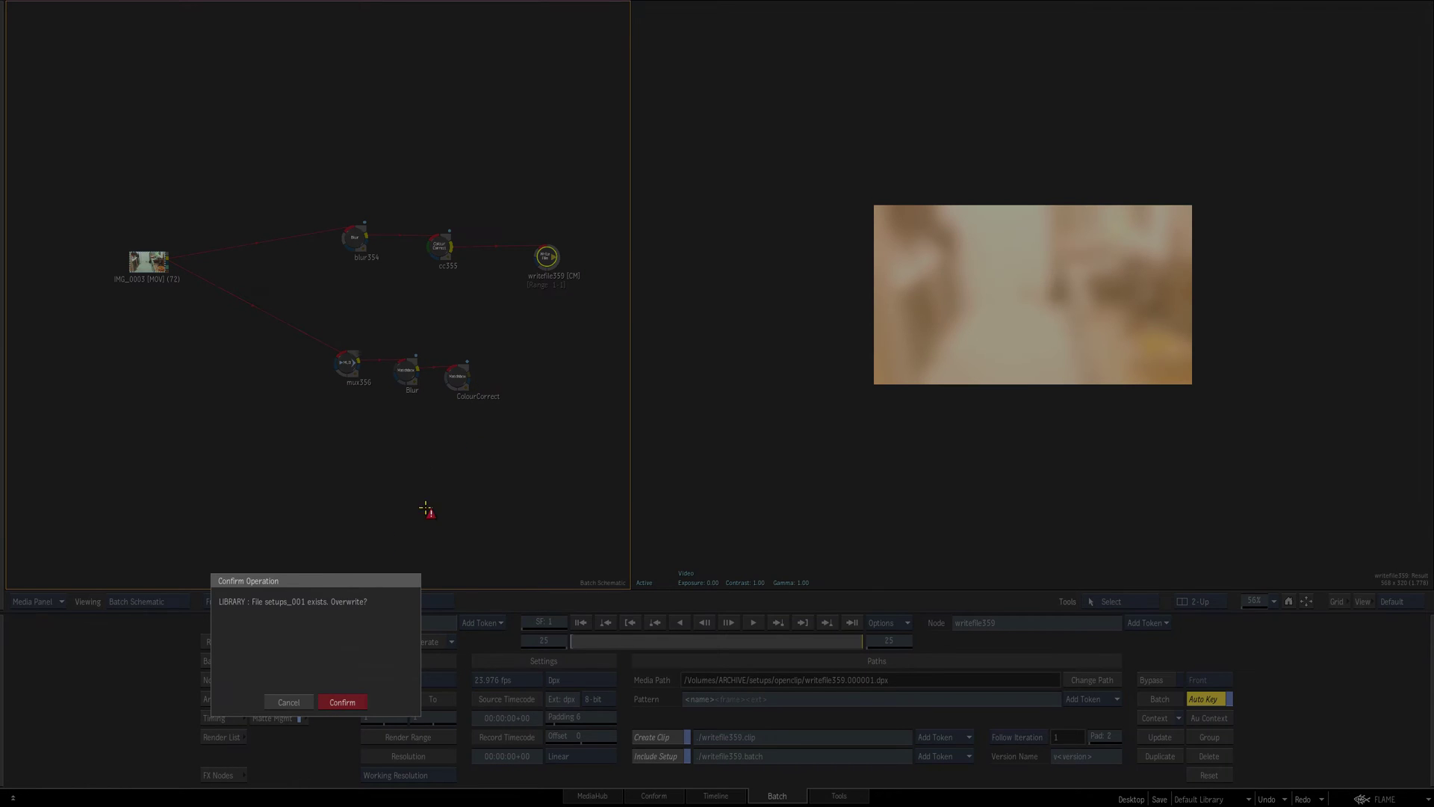
{"action": "left_click", "coordinate": [334, 701]}
Save the setup under the new file name save01 in the project's batch folder
{"action": "left_click", "coordinate": [353, 641]}
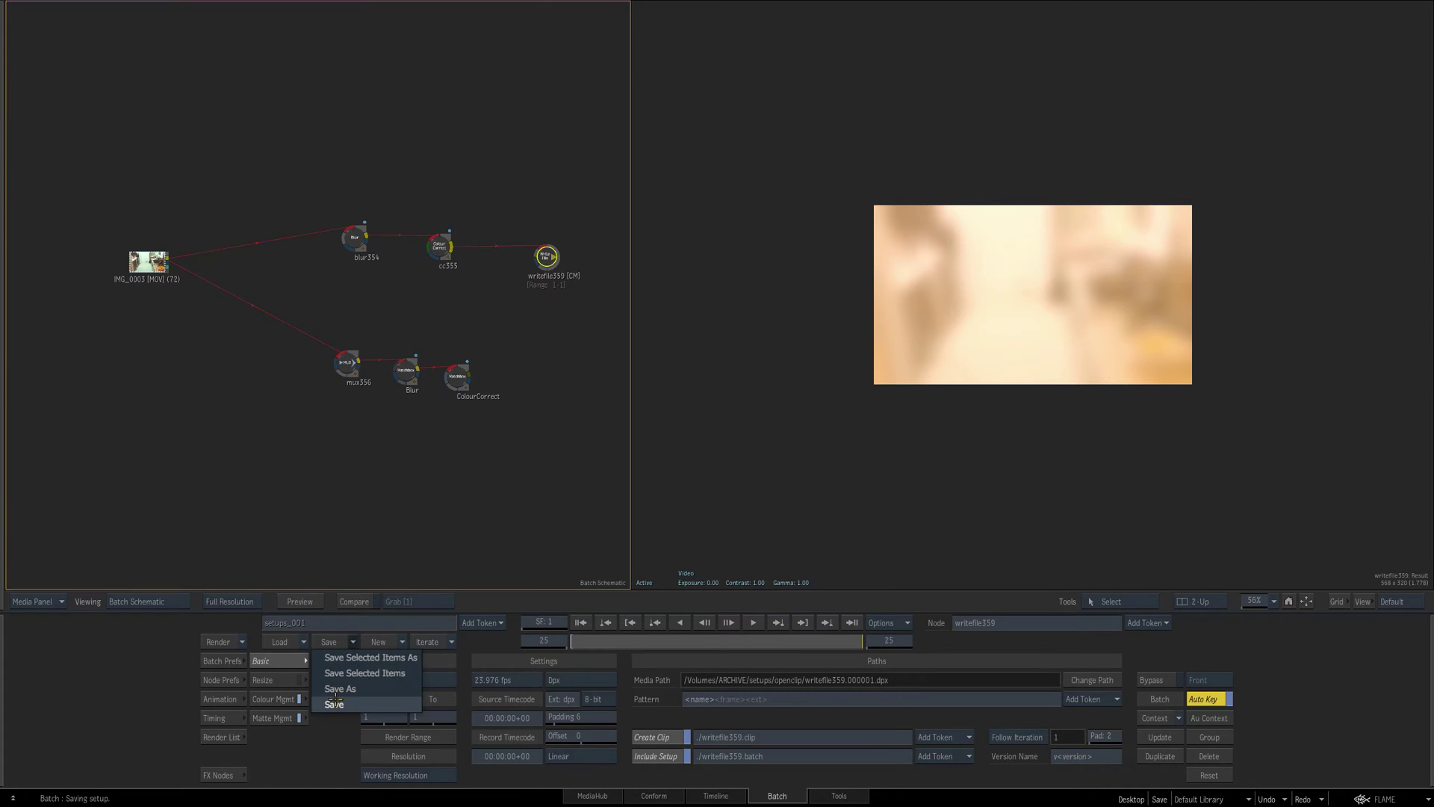
{"action": "left_click", "coordinate": [372, 661]}
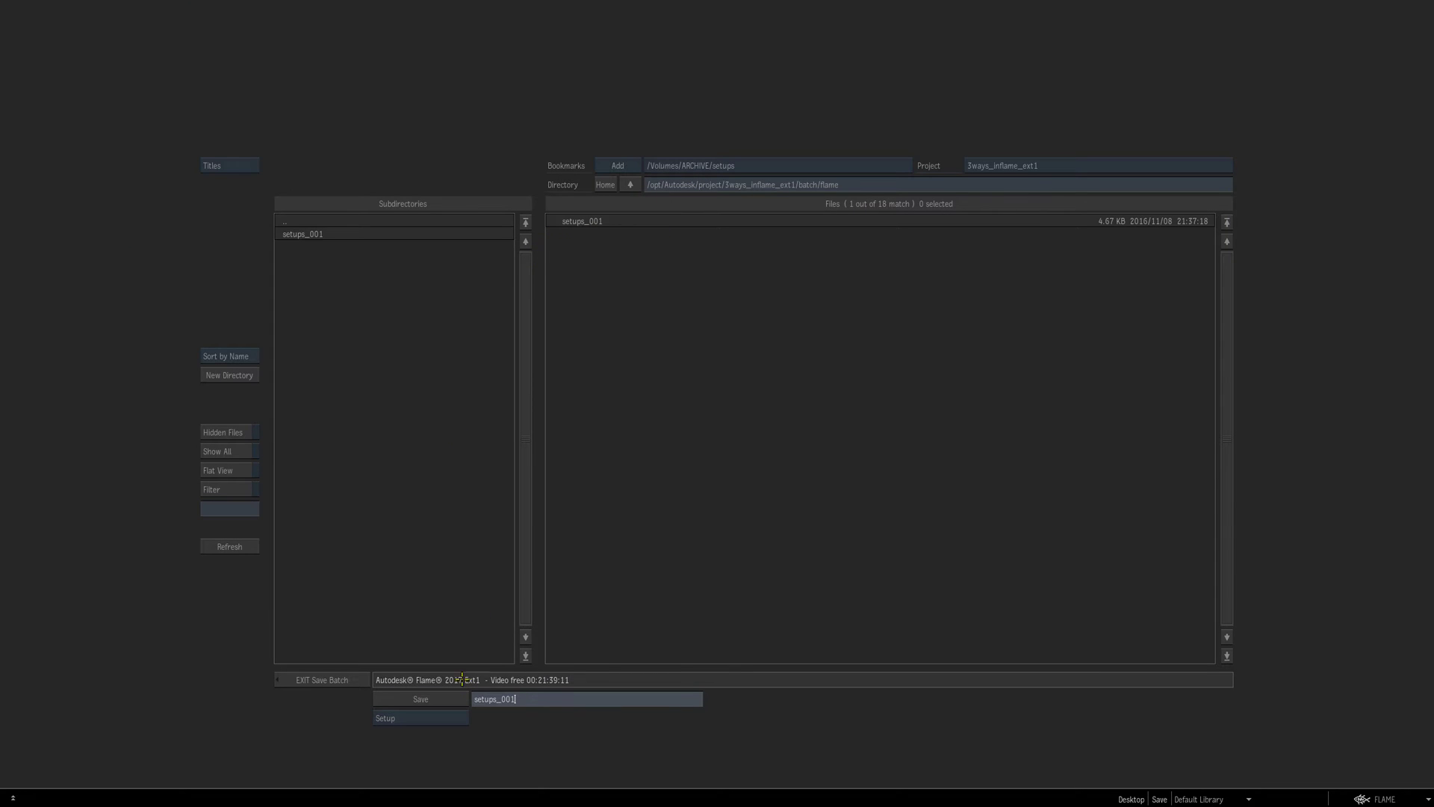
{"action": "key", "text": "ctrl+u"}
{"action": "type", "text": "save01"}
{"action": "key", "text": "Return"}
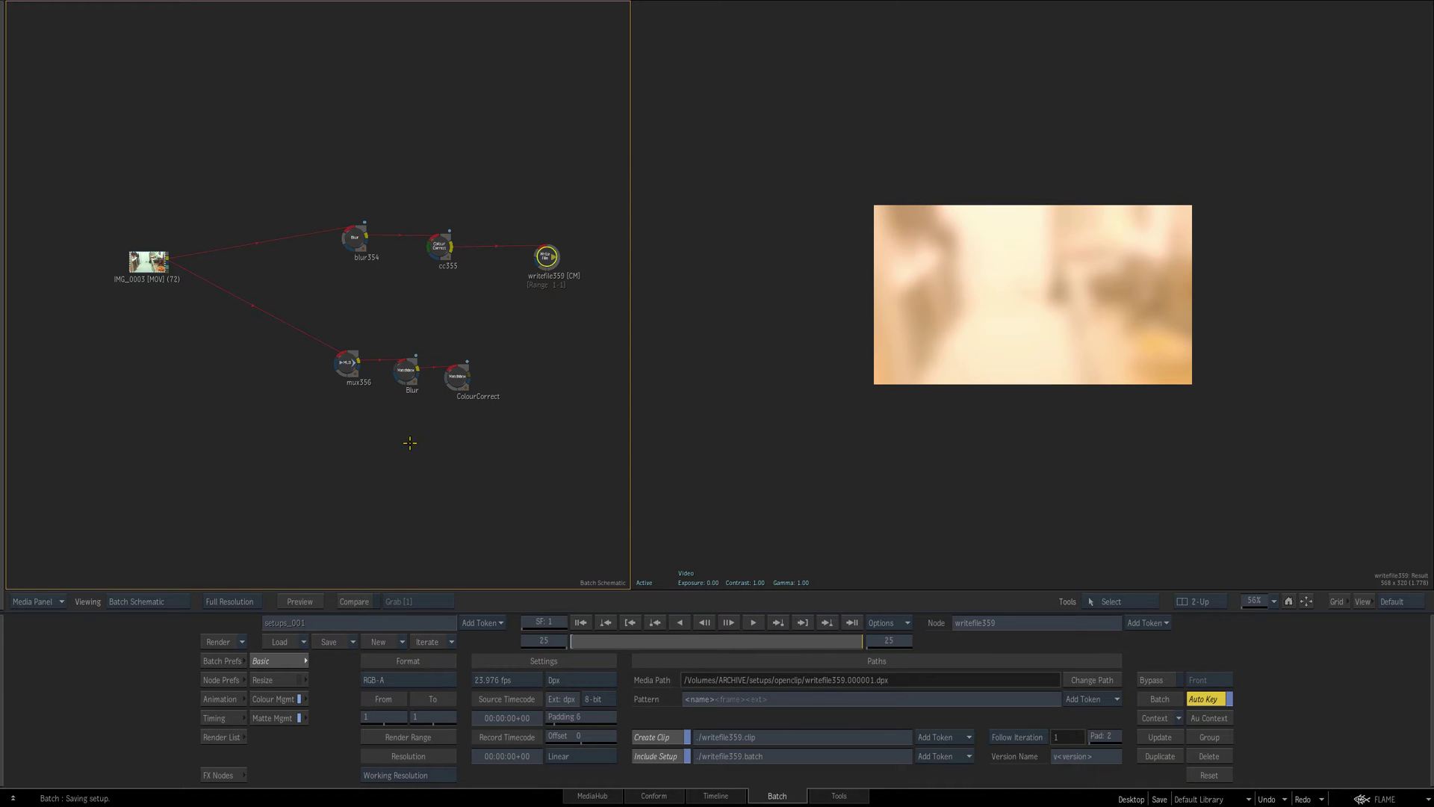
Compare the results and settings of the Blur and ColourCorrect nodes in the lower branch
{"action": "left_click", "coordinate": [403, 383]}
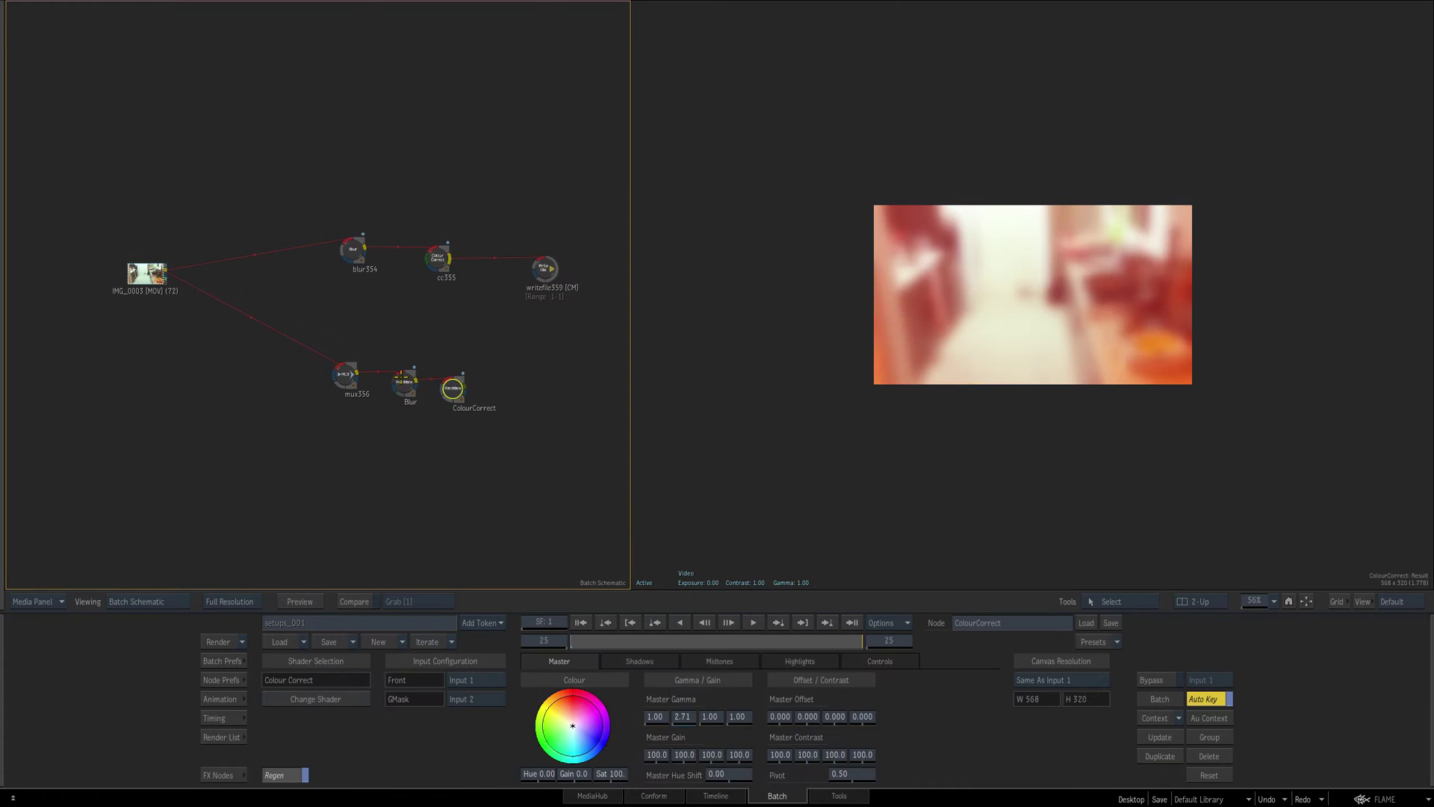
{"action": "left_click", "coordinate": [342, 372]}
{"action": "left_click_drag", "start_coordinate": [453, 388], "coordinate": [452, 393]}
{"action": "left_click", "coordinate": [403, 383]}
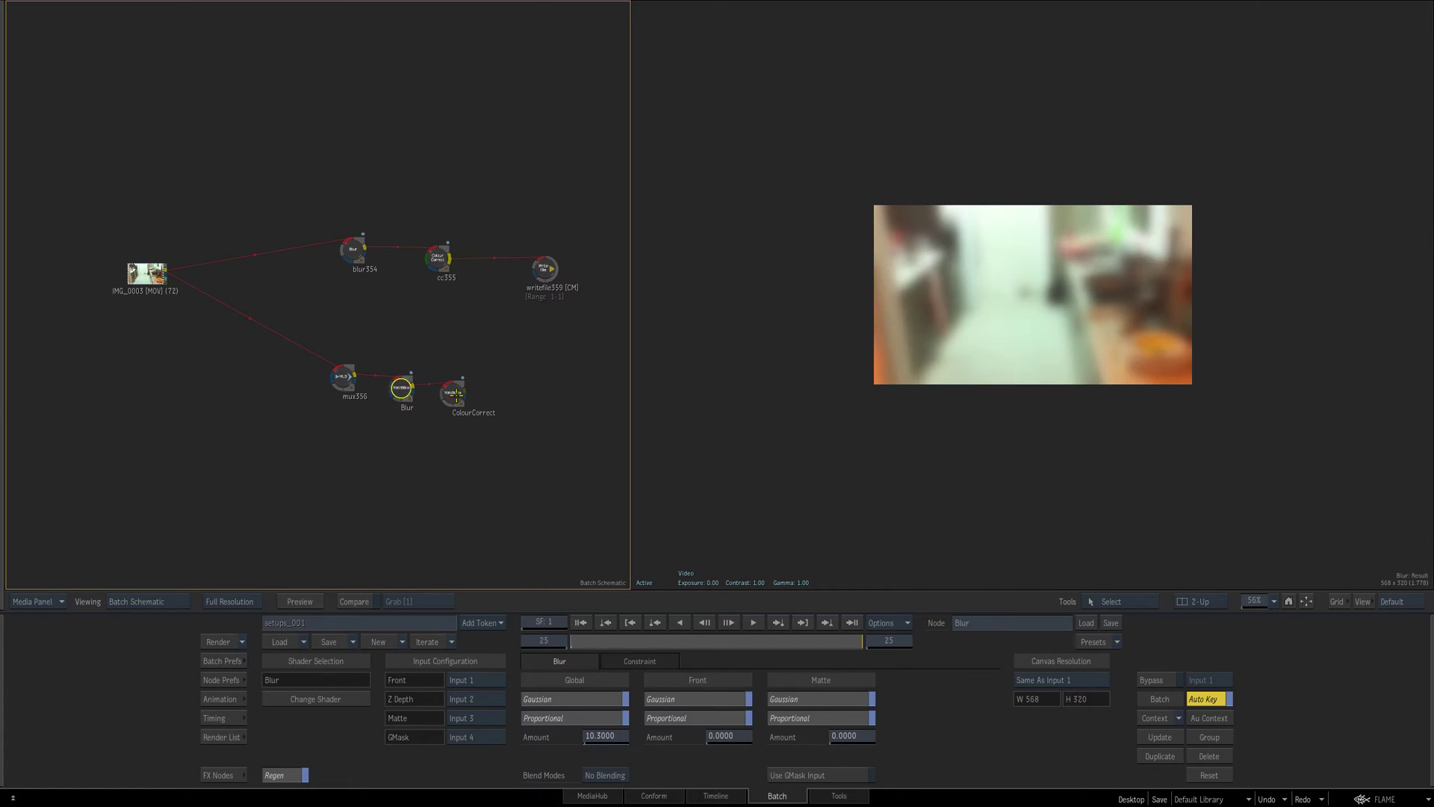
{"action": "left_click", "coordinate": [453, 391]}
{"action": "left_click", "coordinate": [402, 386]}
{"action": "left_click", "coordinate": [444, 391]}
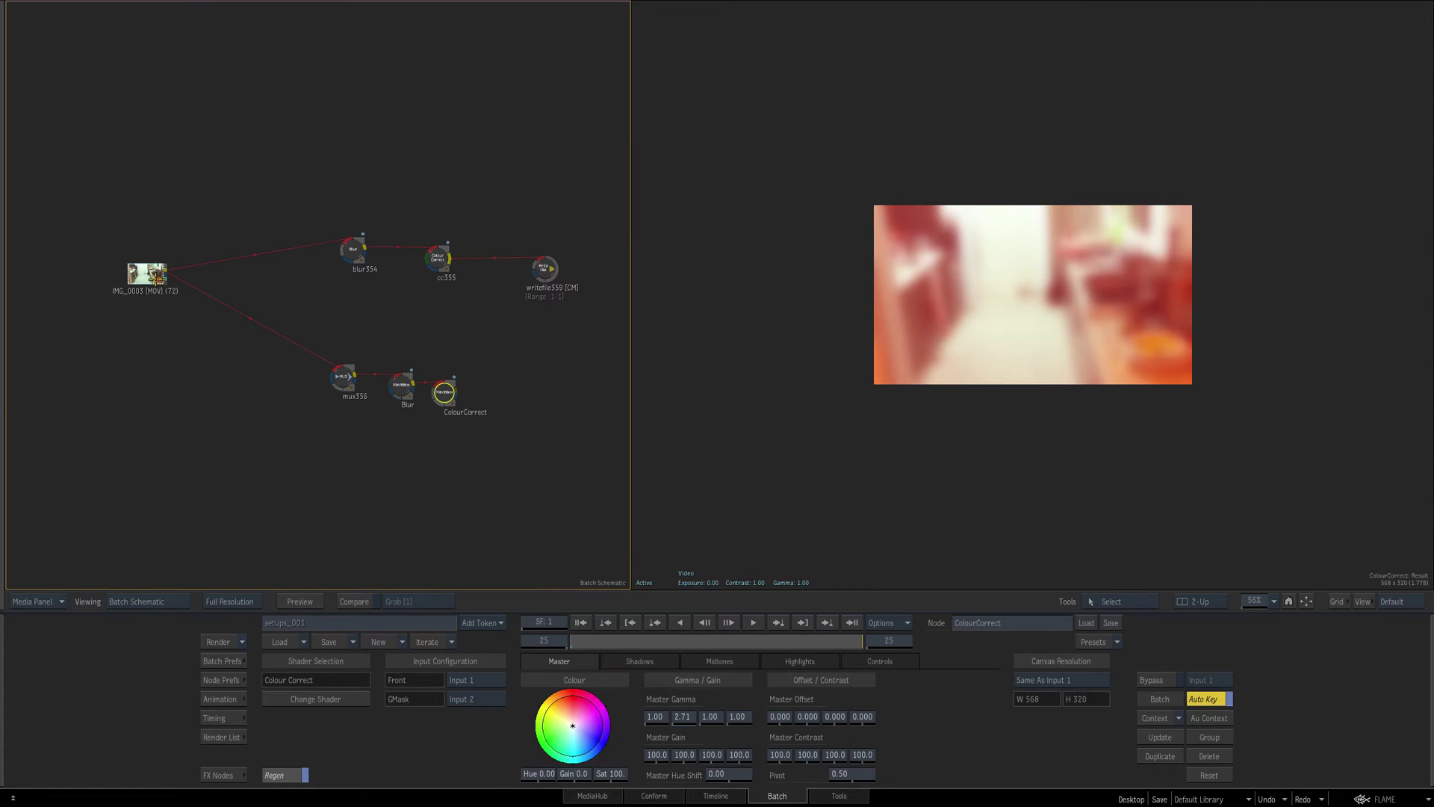
Reposition the IMG_0003 source clip and add an elbow point at its output where the connections to both branches split
{"action": "left_click_drag", "start_coordinate": [148, 275], "coordinate": [181, 296]}
{"action": "mouse_move", "coordinate": [2, 300]}
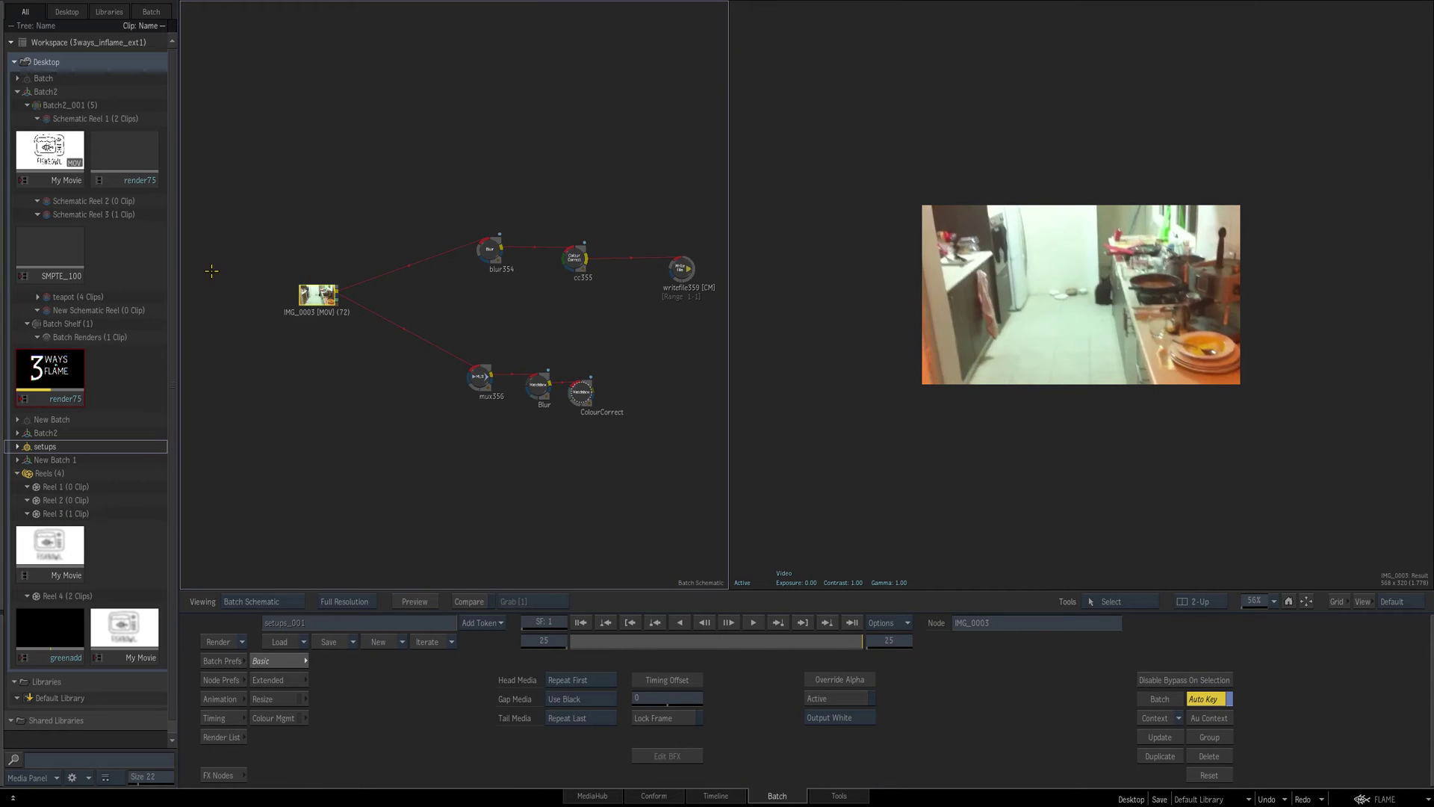
{"action": "mouse_move", "coordinate": [318, 297]}
{"action": "left_mouse_down"}
{"action": "mouse_move", "coordinate": [341, 285]}
{"action": "mouse_move", "coordinate": [361, 321]}
{"action": "mouse_move", "coordinate": [372, 308]}
{"action": "mouse_move", "coordinate": [336, 308]}
{"action": "left_mouse_up"}
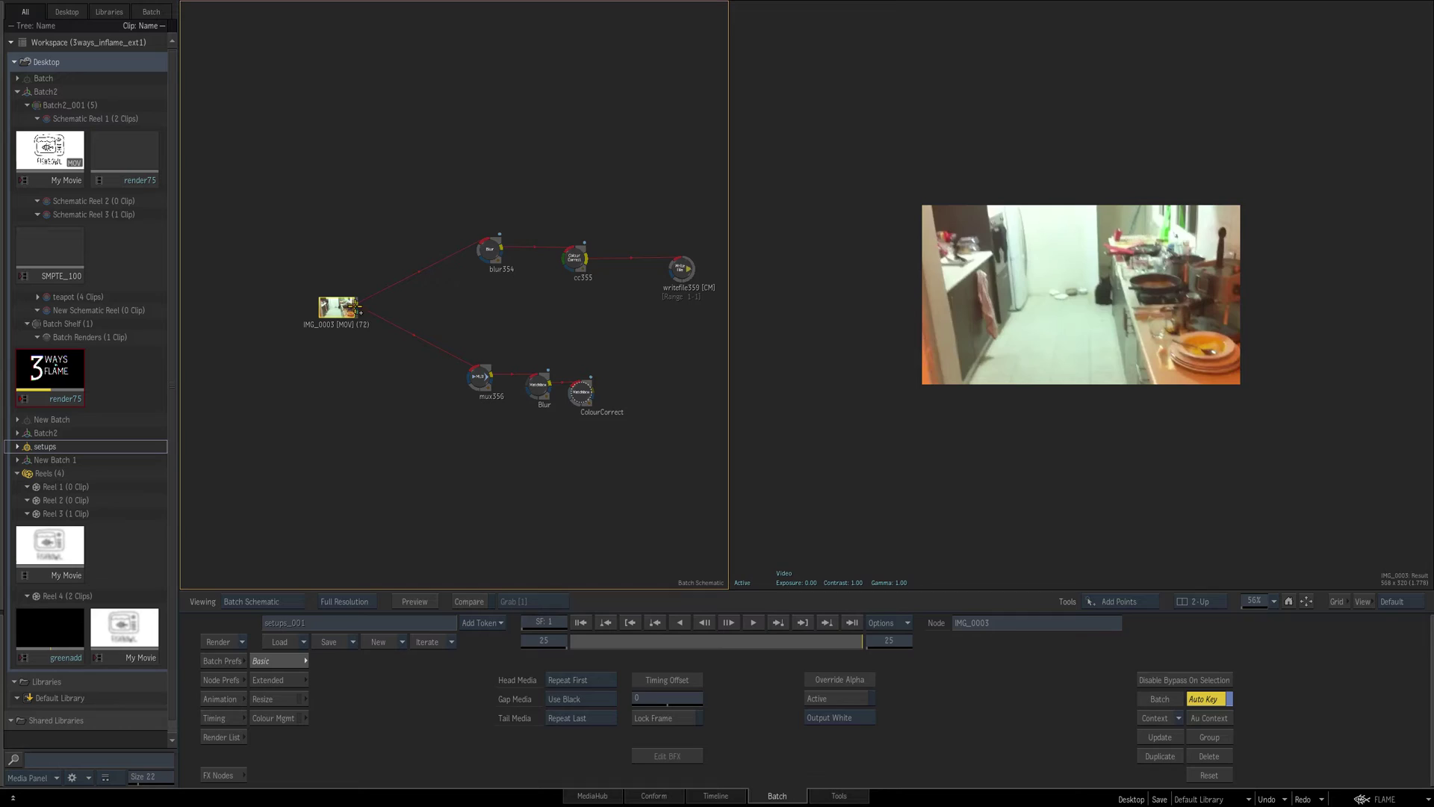
{"action": "left_click", "coordinate": [366, 307]}
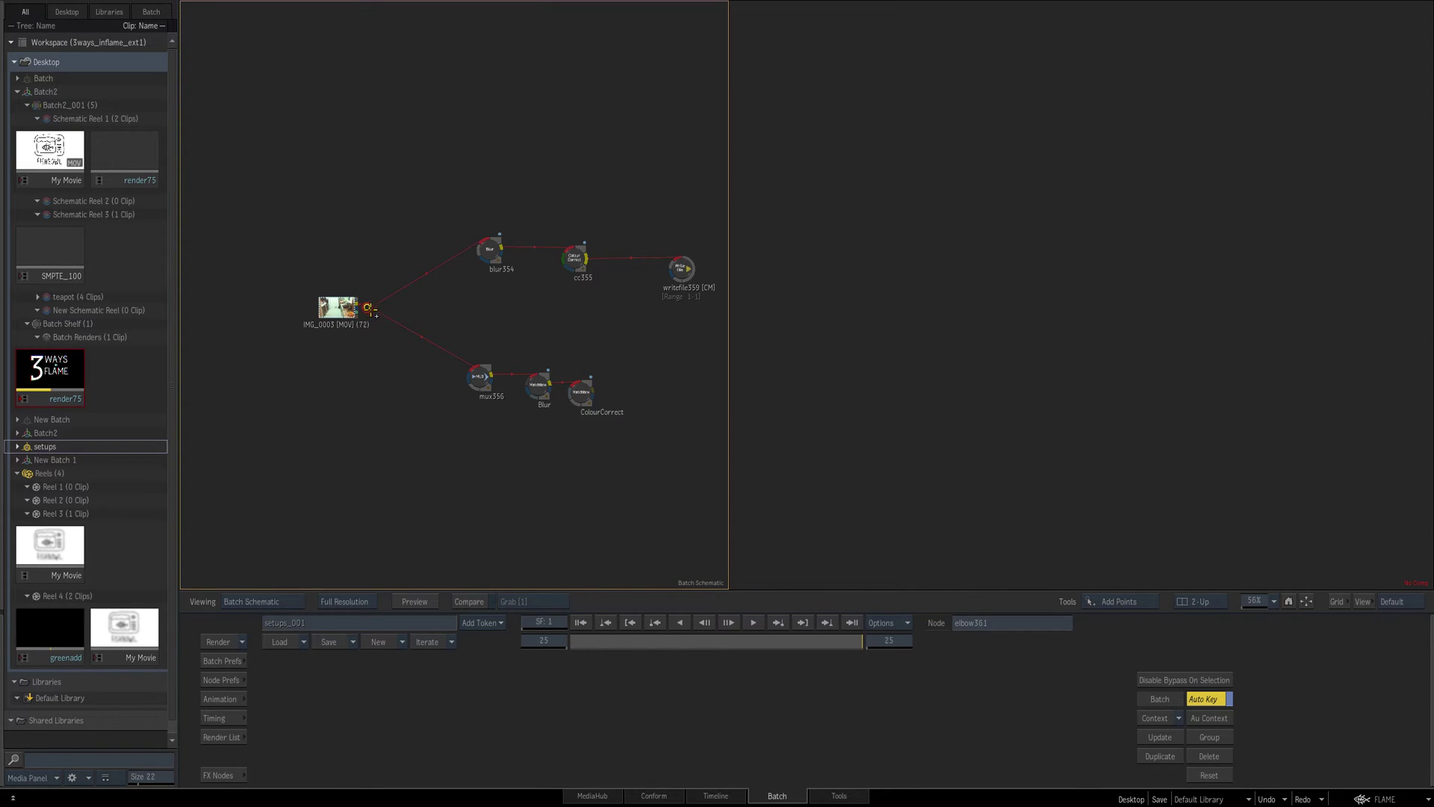
{"action": "left_click_drag", "start_coordinate": [371, 312], "coordinate": [423, 345]}
{"action": "key", "text": "alt+grave"}
{"action": "left_click_drag", "start_coordinate": [321, 319], "coordinate": [247, 311]}
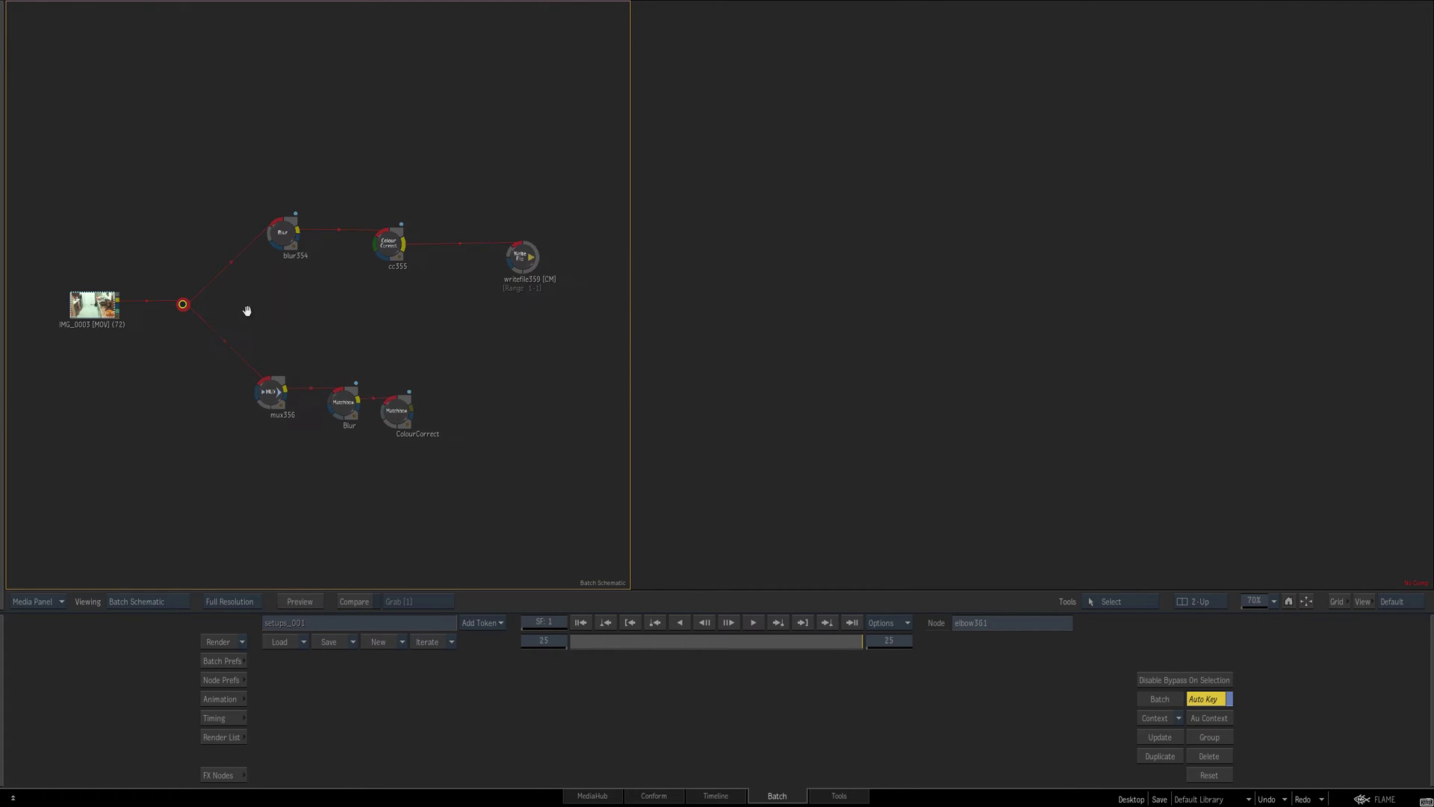
Switch to Finder and examine the archive, openclip and batchsave folders, including the files inside batchsave's test folder
{"action": "left_click", "coordinate": [388, 245]}
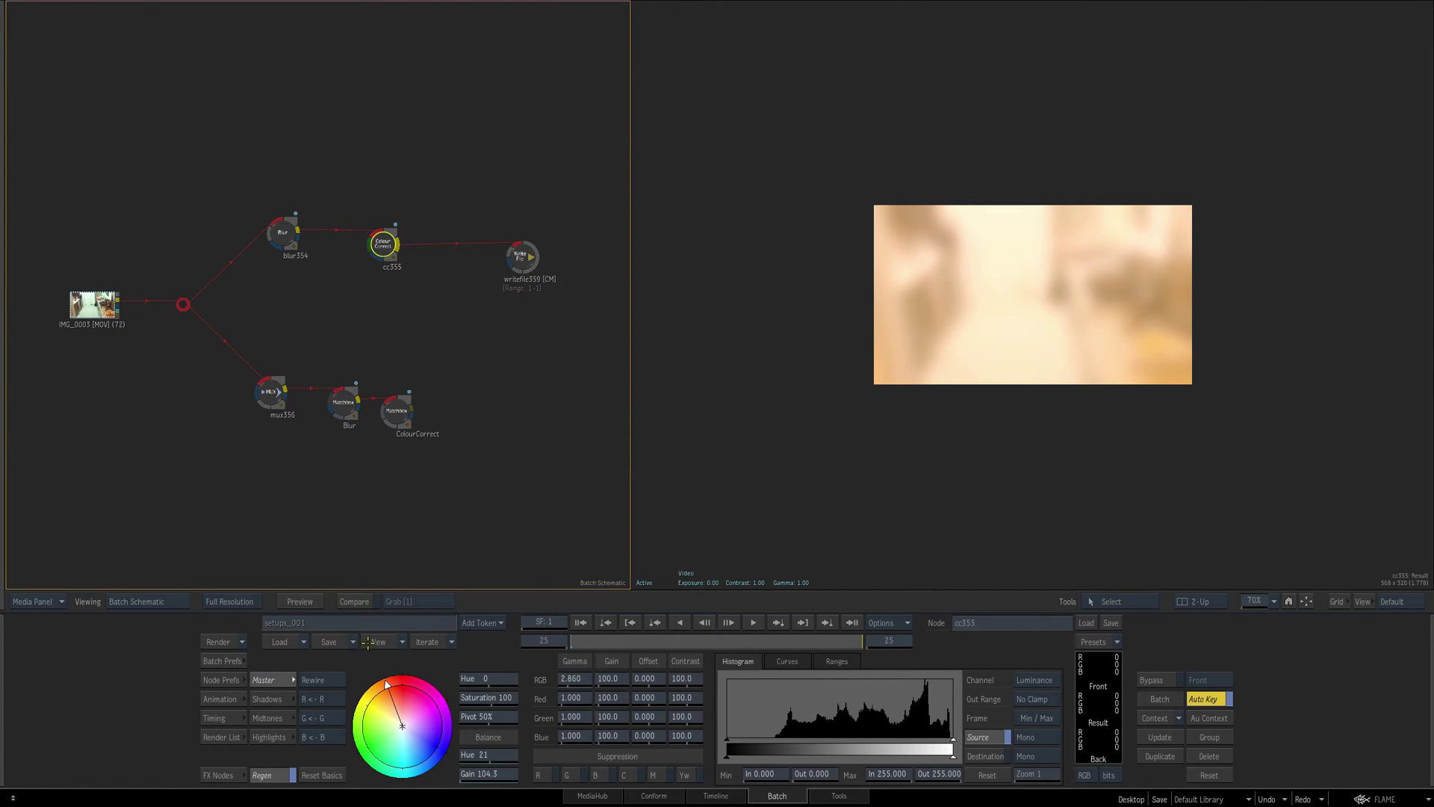
{"action": "key", "text": "super+Tab"}
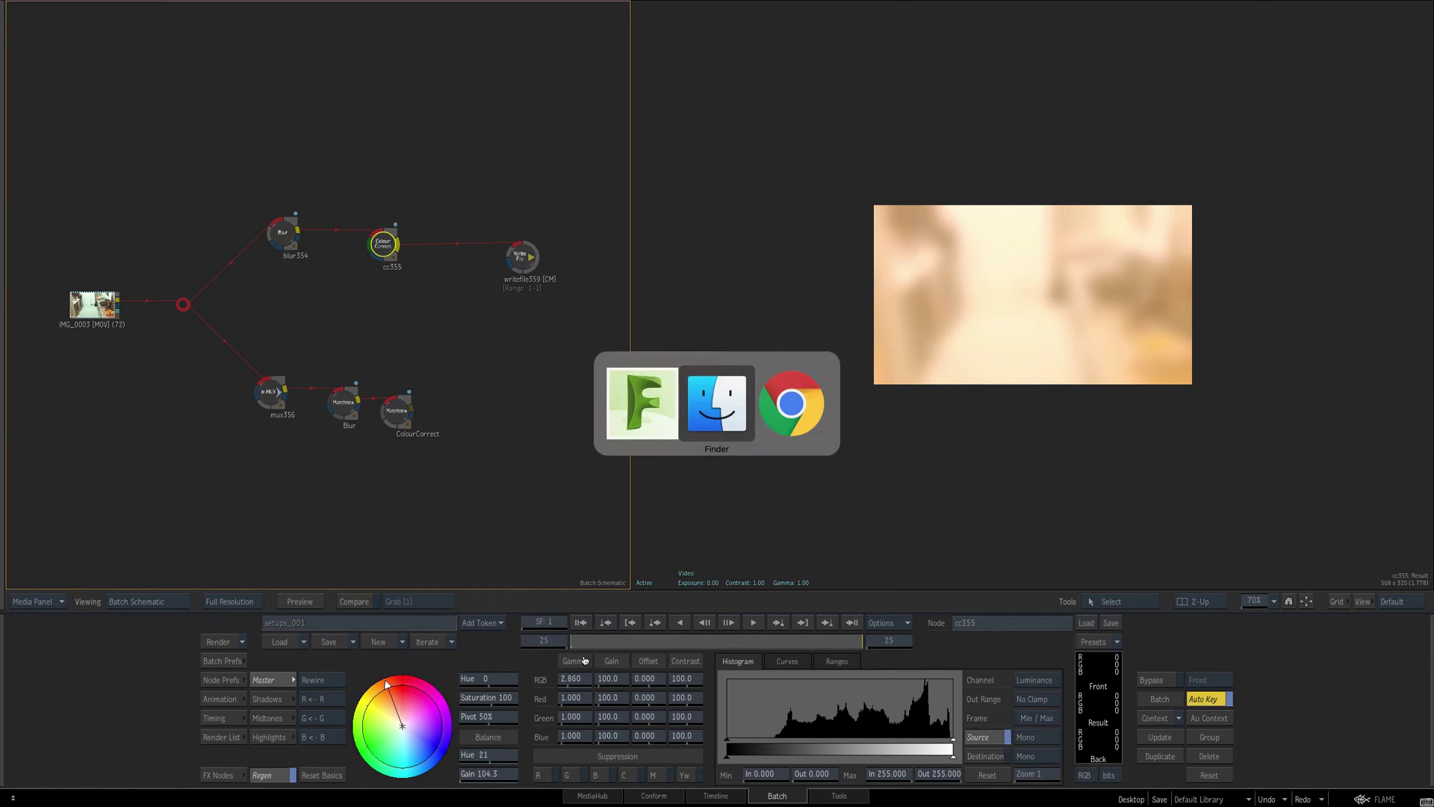
{"action": "left_click_drag", "start_coordinate": [553, 205], "coordinate": [532, 202]}
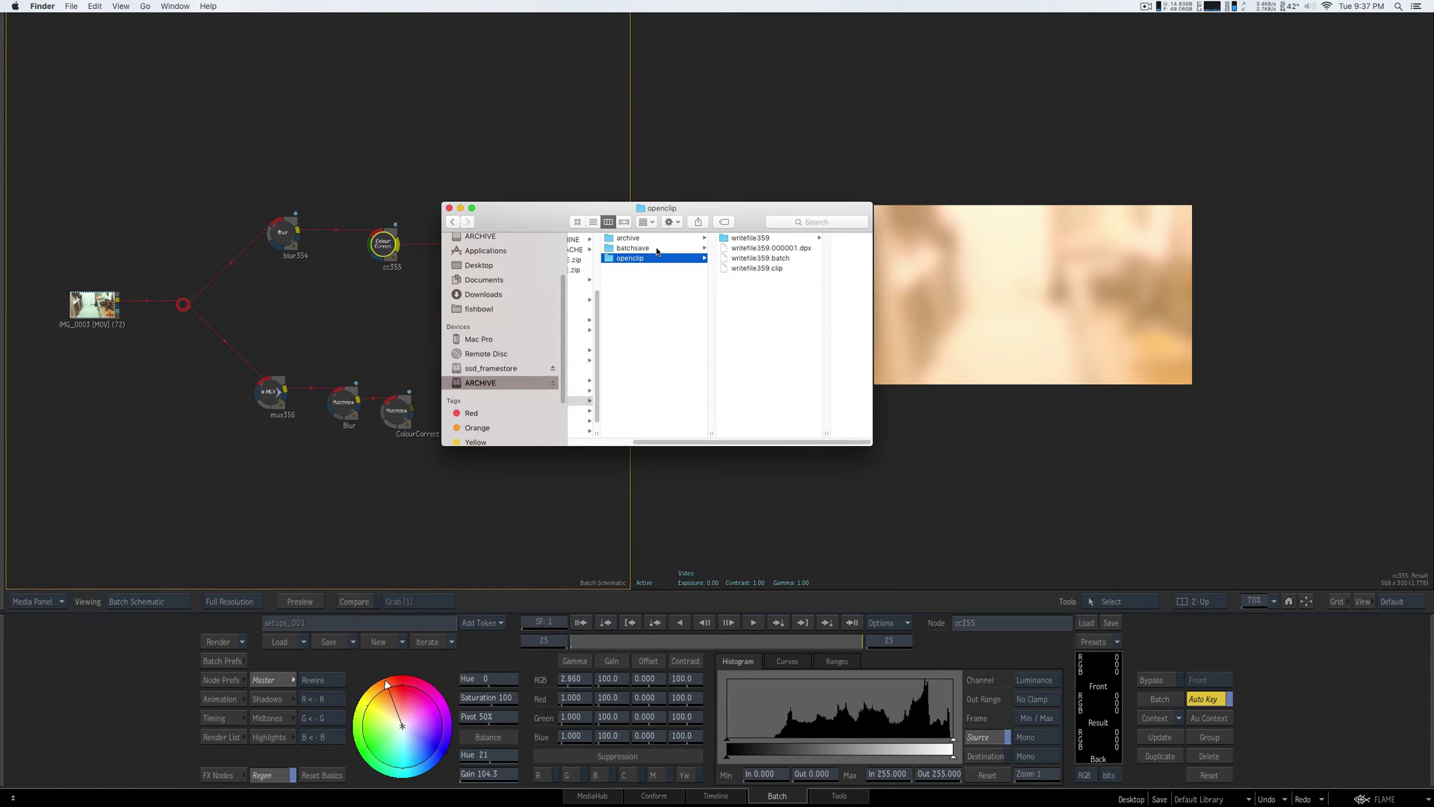
{"action": "left_click", "coordinate": [657, 252]}
{"action": "left_click", "coordinate": [656, 240]}
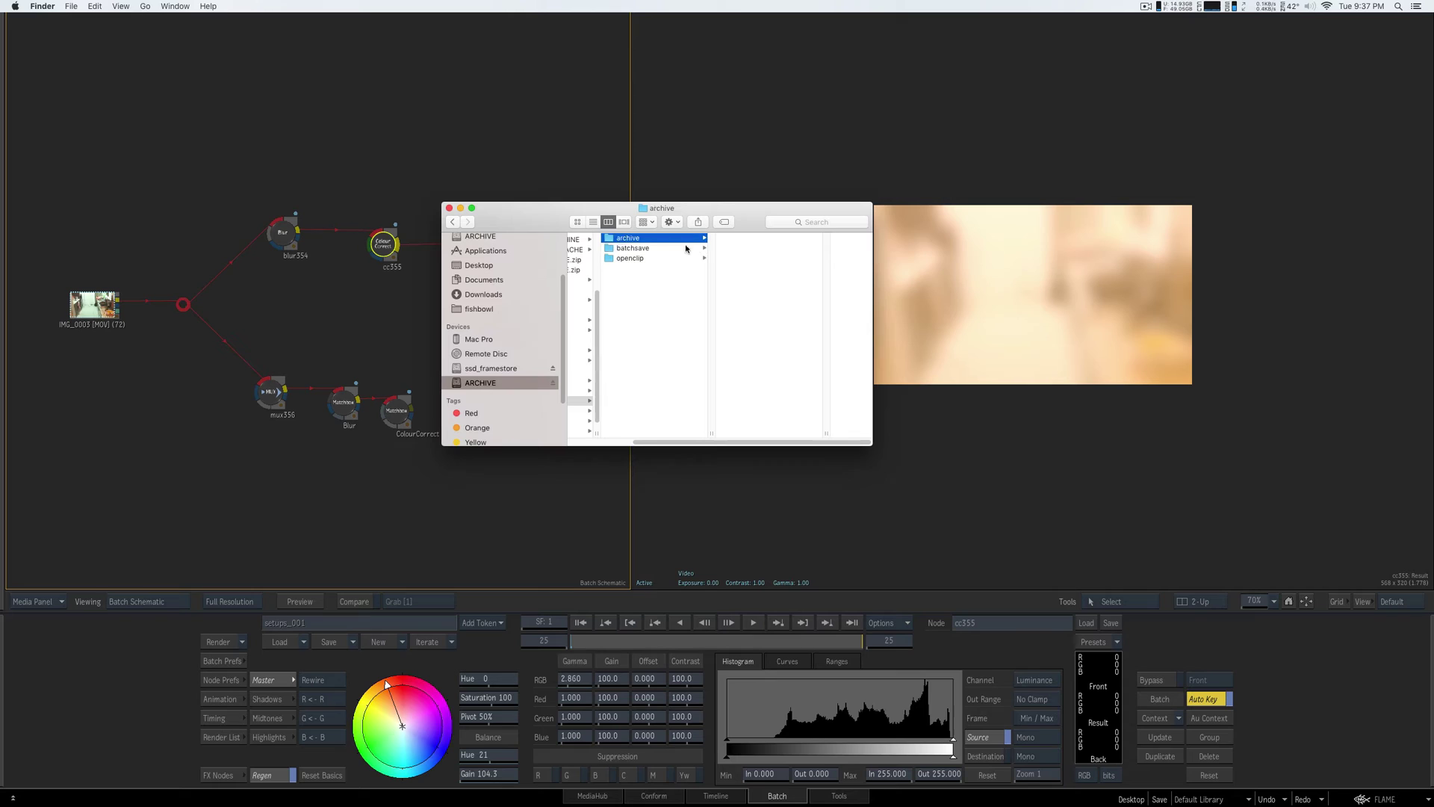
{"action": "left_click", "coordinate": [666, 257]}
{"action": "left_click", "coordinate": [667, 247]}
{"action": "left_click", "coordinate": [740, 238]}
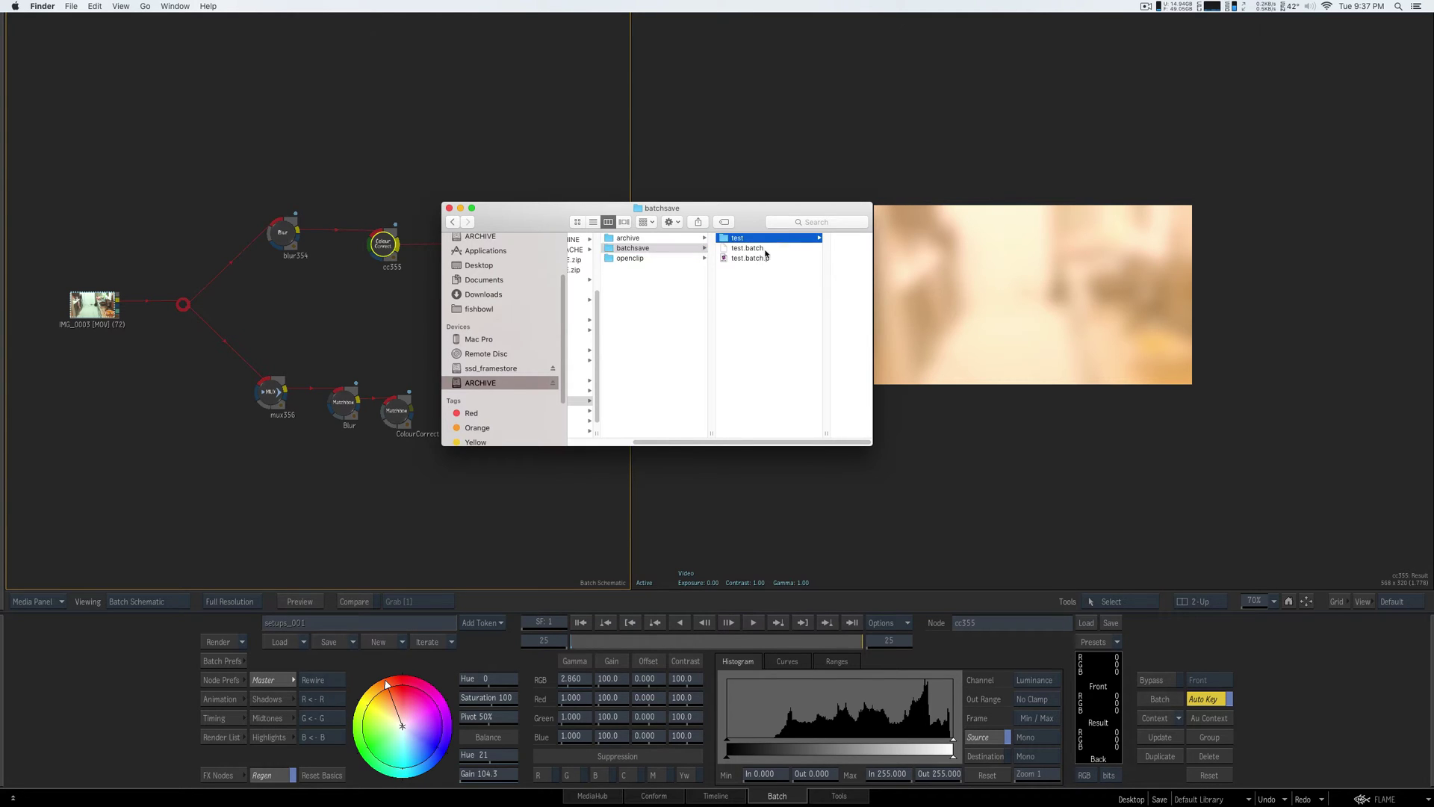
{"action": "scroll", "coordinate": [867, 256], "scroll_direction": "down", "scroll_amount": 3}
{"action": "scroll", "coordinate": [867, 255], "scroll_direction": "up", "scroll_amount": 5}
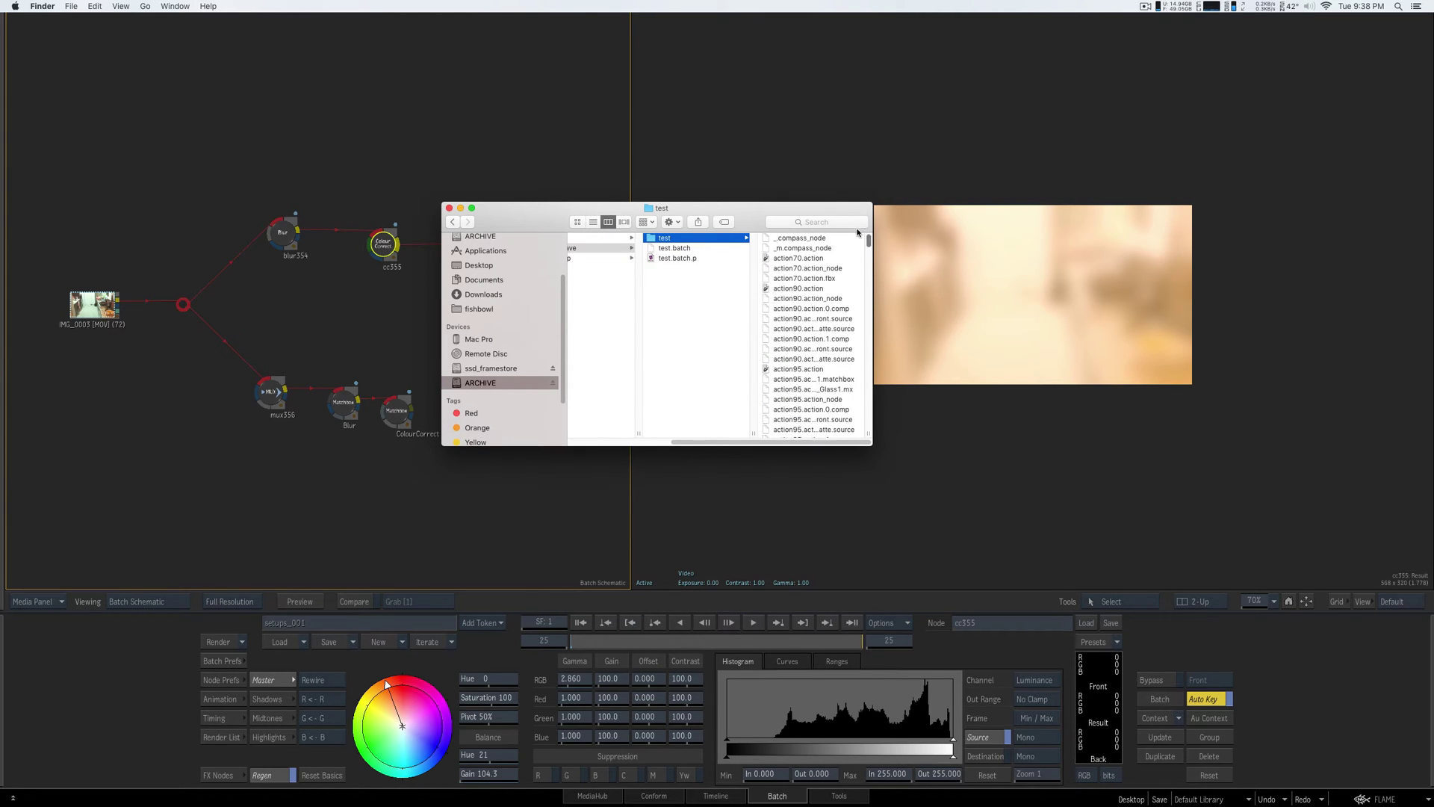
Check the size of the test folder in its info window, close it and return to Flame
{"action": "right_click", "coordinate": [659, 237]}
{"action": "left_click", "coordinate": [695, 280]}
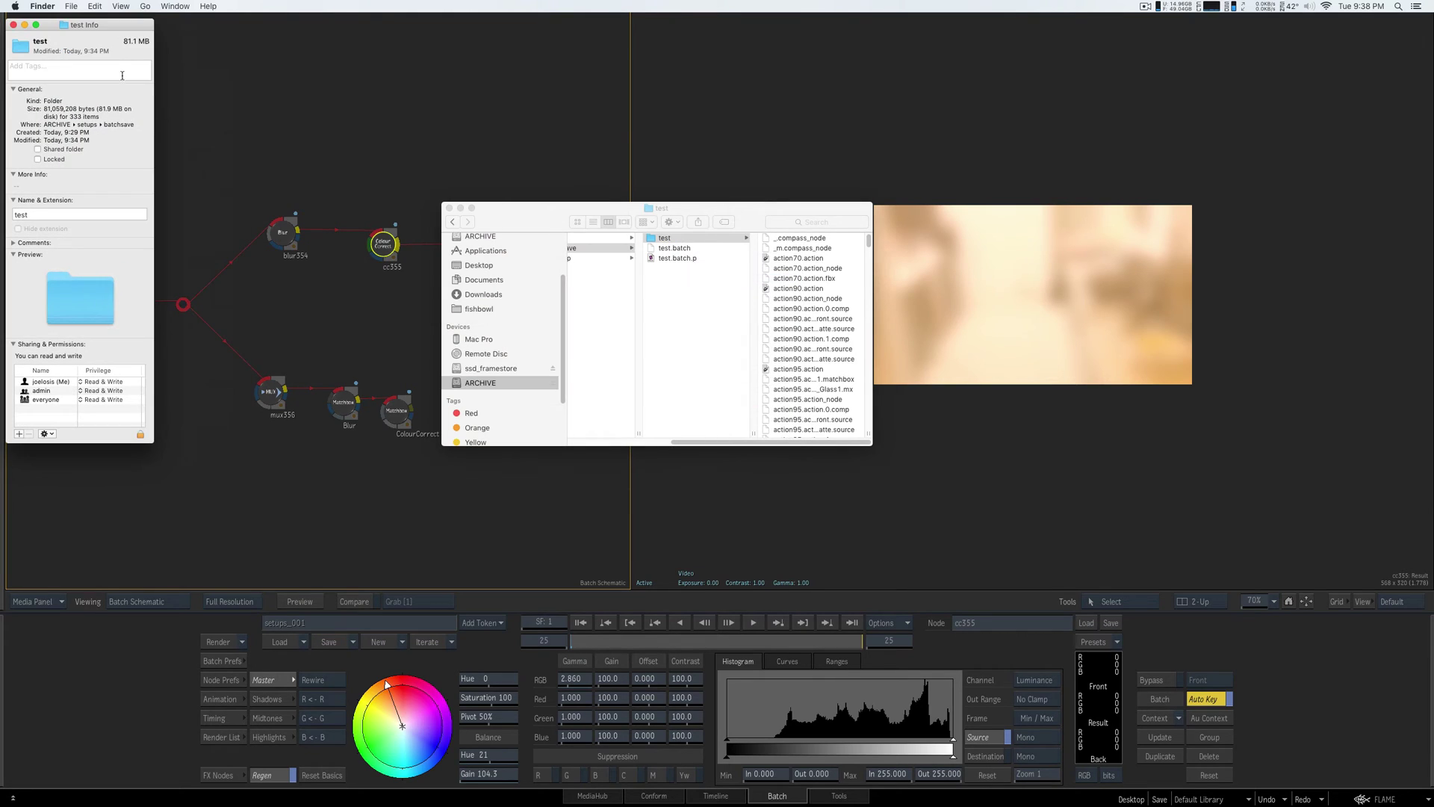
{"action": "left_click_drag", "start_coordinate": [96, 24], "coordinate": [198, 64]}
{"action": "left_click", "coordinate": [99, 58]}
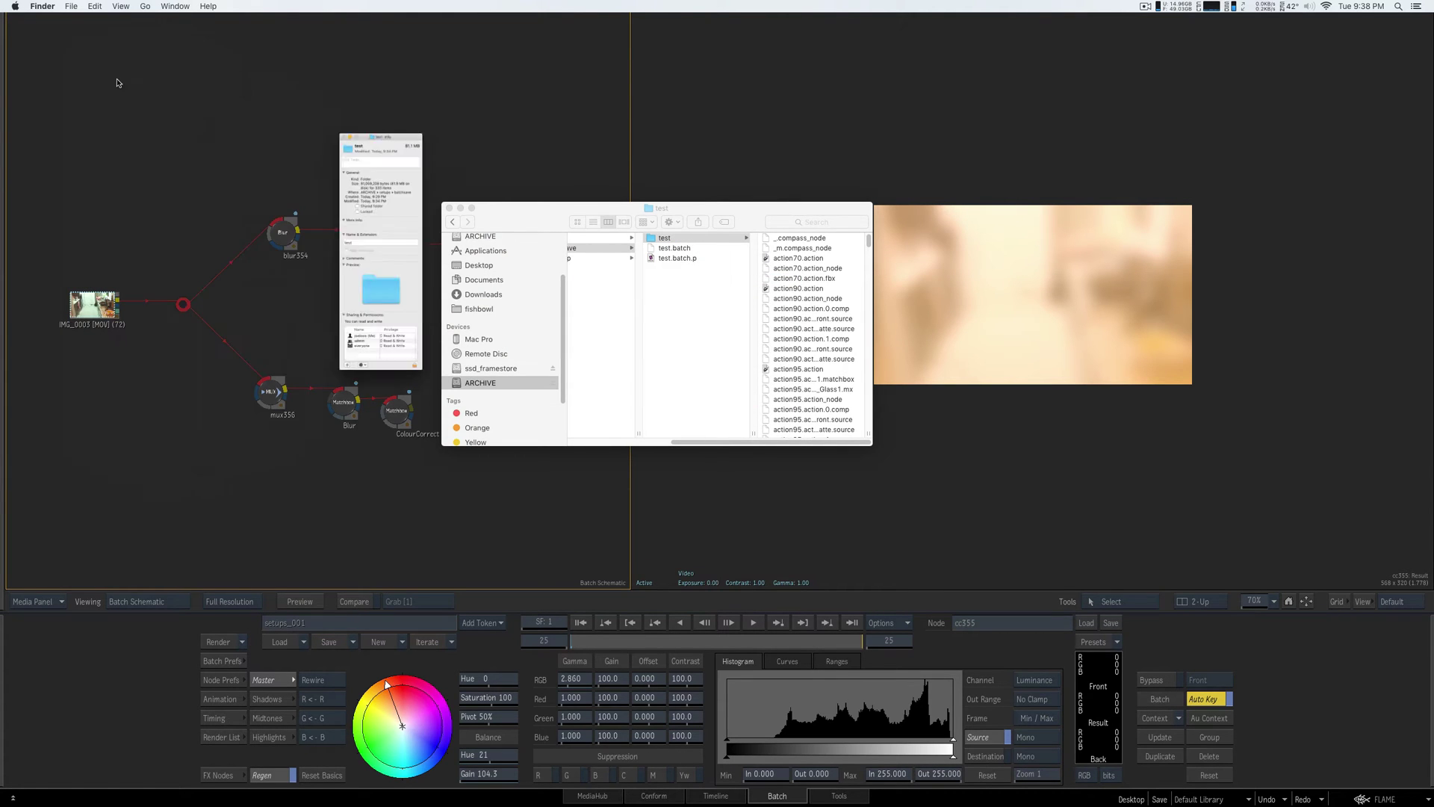
{"action": "left_click", "coordinate": [151, 259]}
View the results of the IMG_0003 source clip and the upper branch's colour correct node
{"action": "left_click_drag", "start_coordinate": [173, 446], "coordinate": [189, 317]}
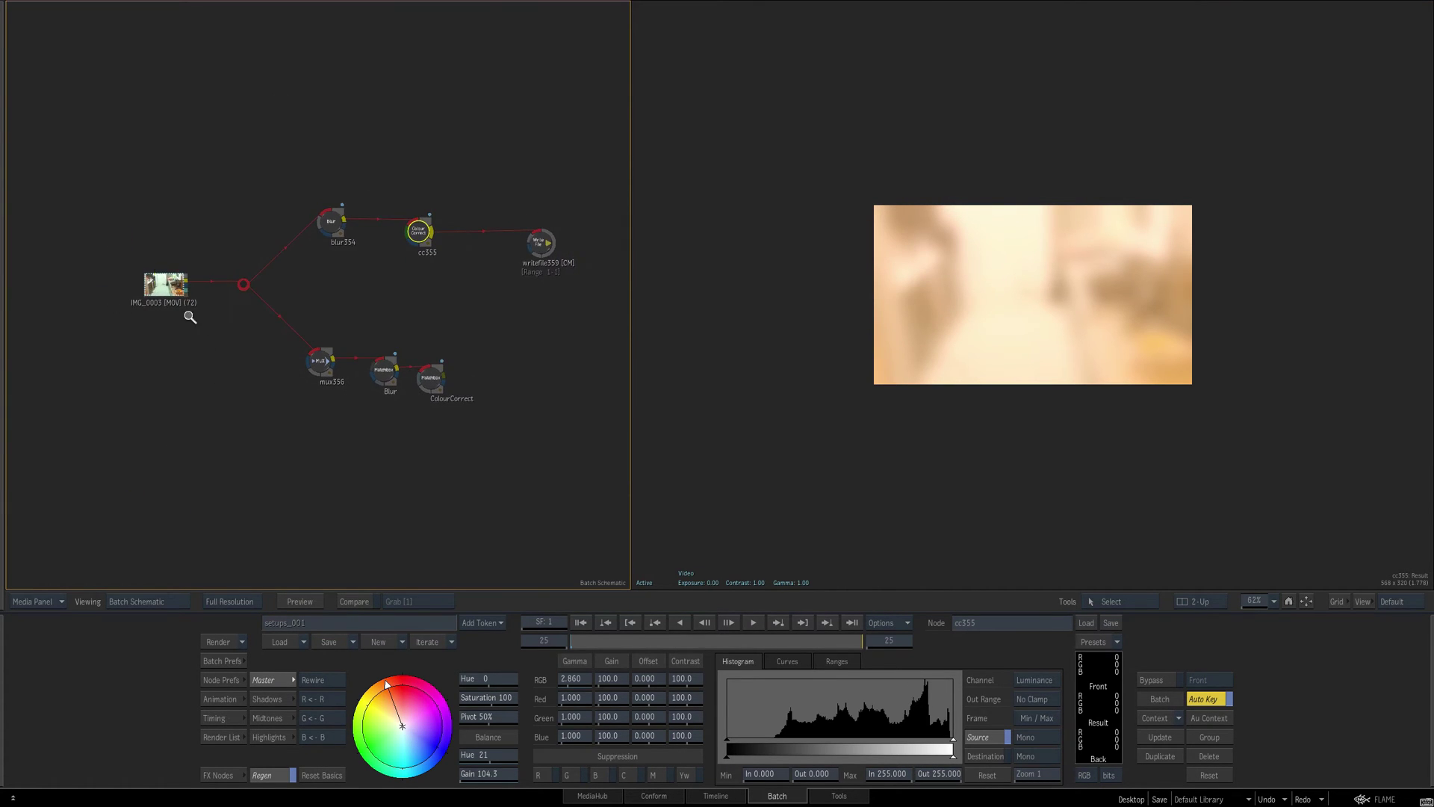
{"action": "left_click", "coordinate": [166, 288]}
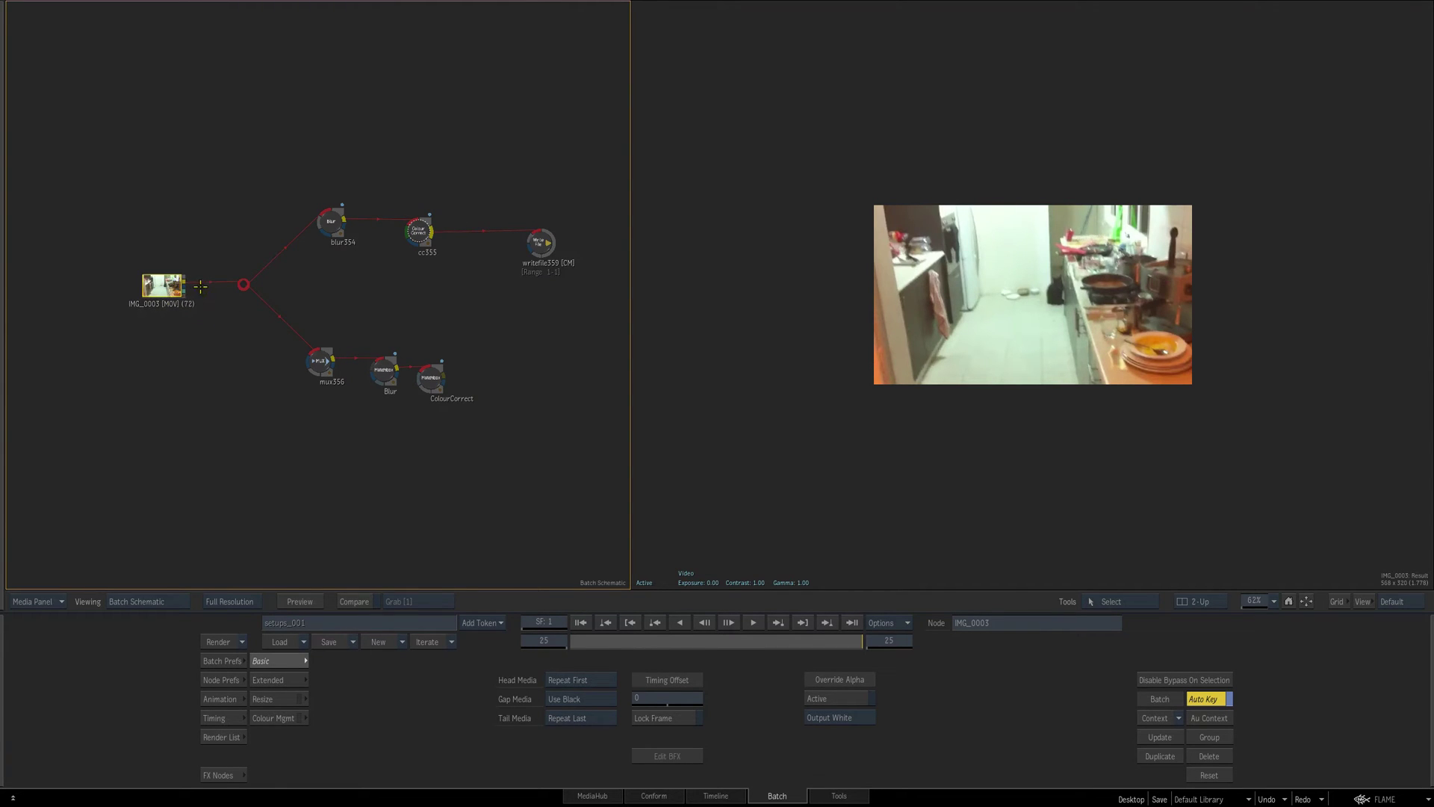
{"action": "mouse_move", "coordinate": [165, 282]}
{"action": "left_mouse_down"}
{"action": "mouse_move", "coordinate": [151, 274]}
{"action": "mouse_move", "coordinate": [190, 281]}
{"action": "mouse_move", "coordinate": [152, 283]}
{"action": "left_mouse_up"}
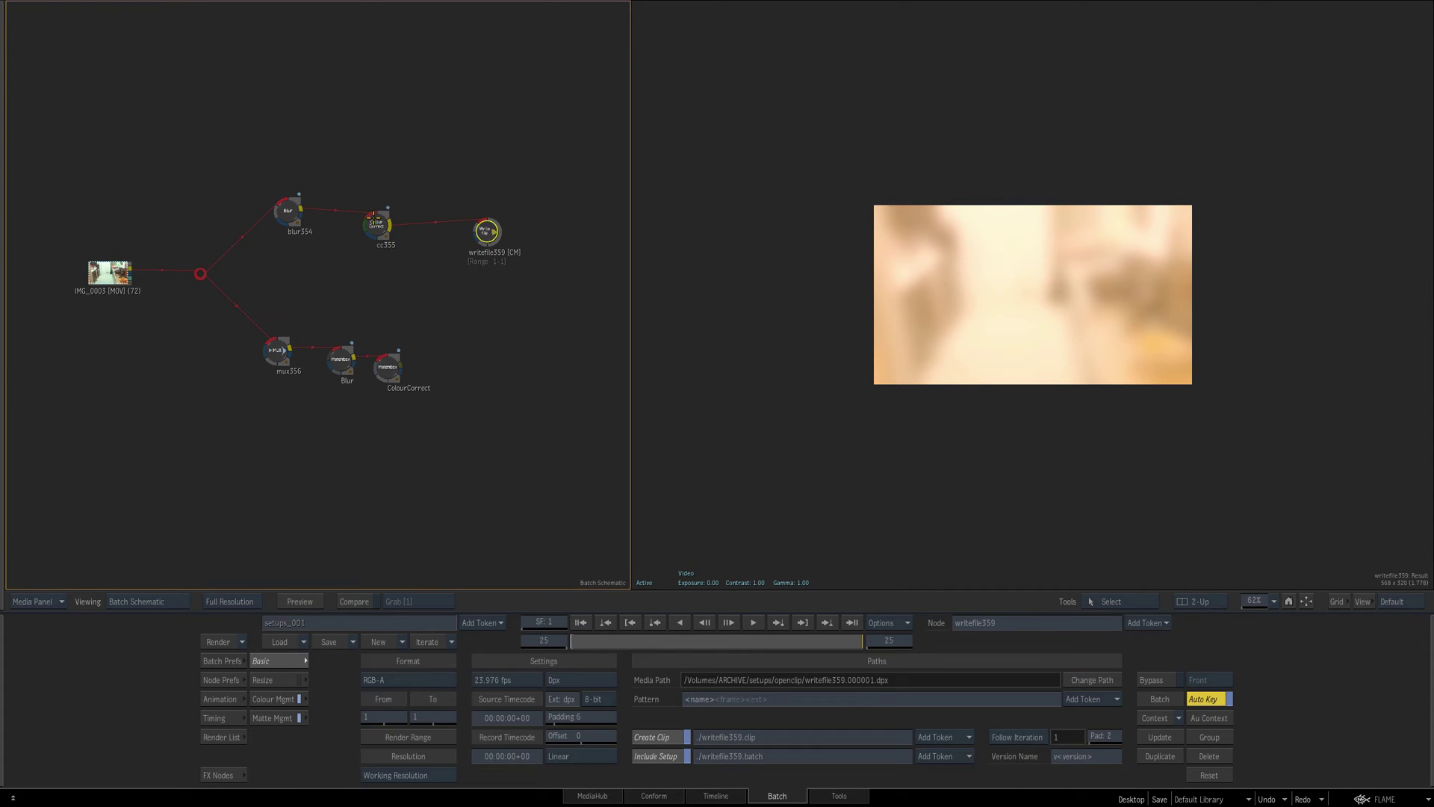
{"action": "left_click", "coordinate": [375, 218]}
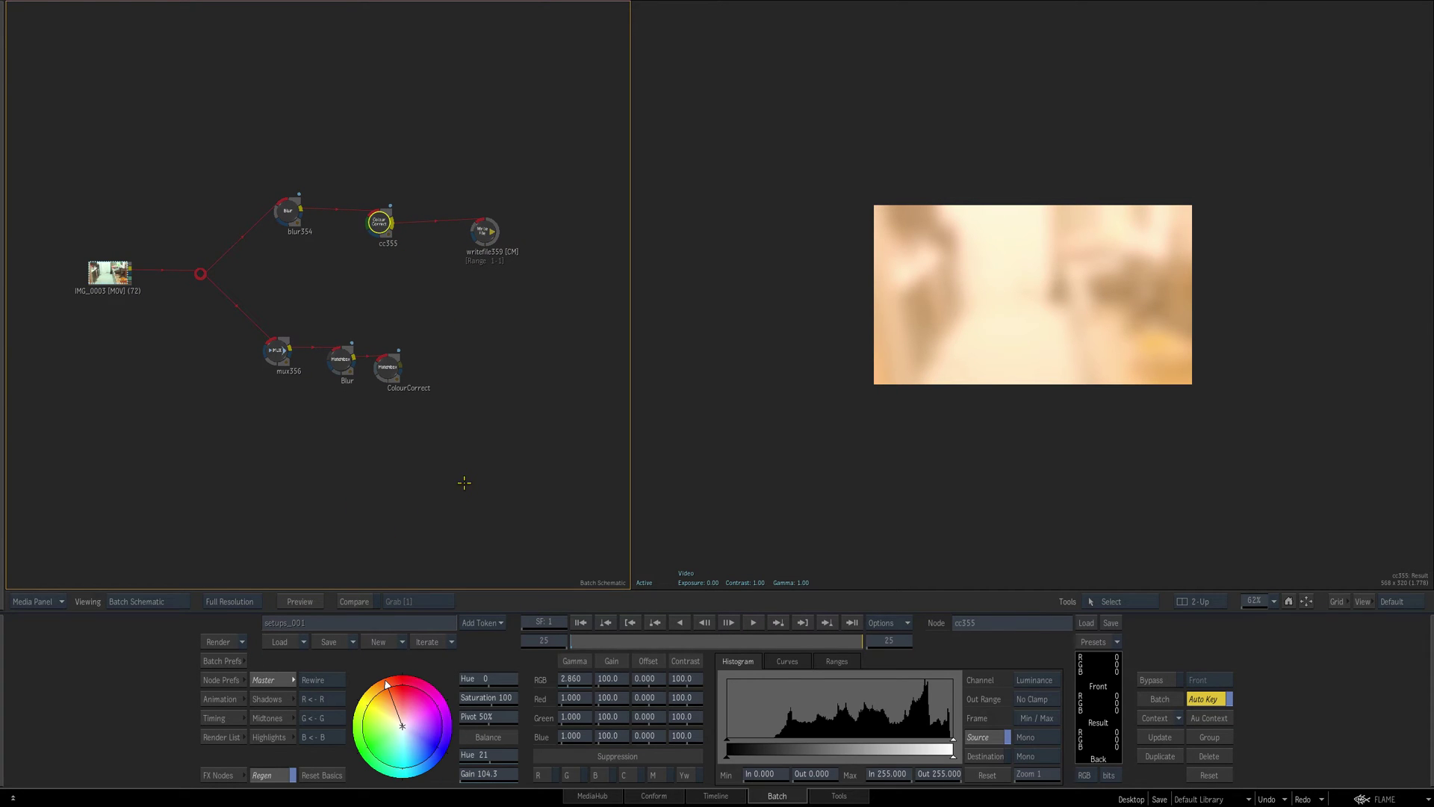
Open the Save As browser for the batch, sort the saved setups by date and exit without saving
{"action": "left_click", "coordinate": [329, 642]}
{"action": "left_click", "coordinate": [340, 639]}
{"action": "left_click", "coordinate": [350, 642]}
{"action": "left_click", "coordinate": [336, 689]}
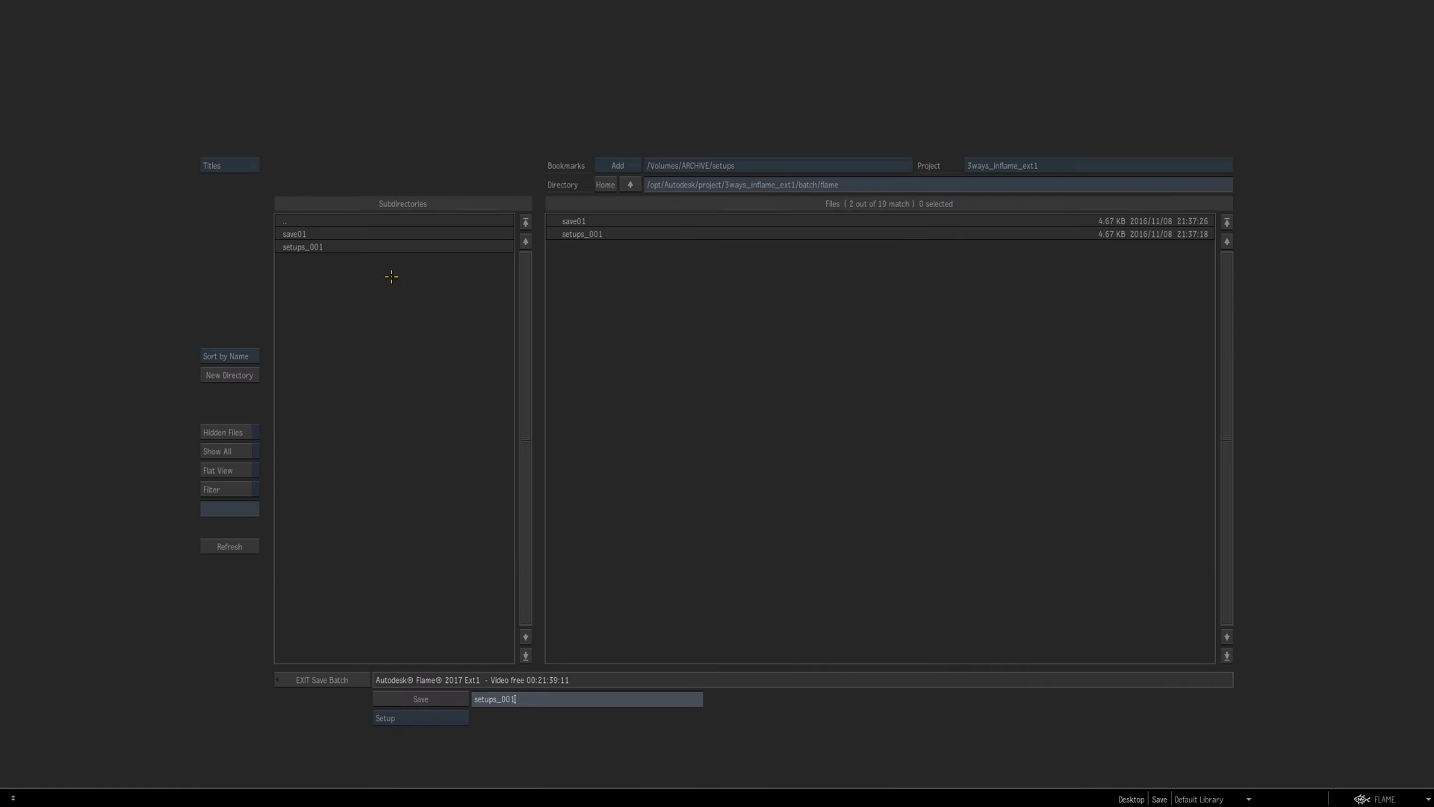
{"action": "left_click", "coordinate": [221, 357]}
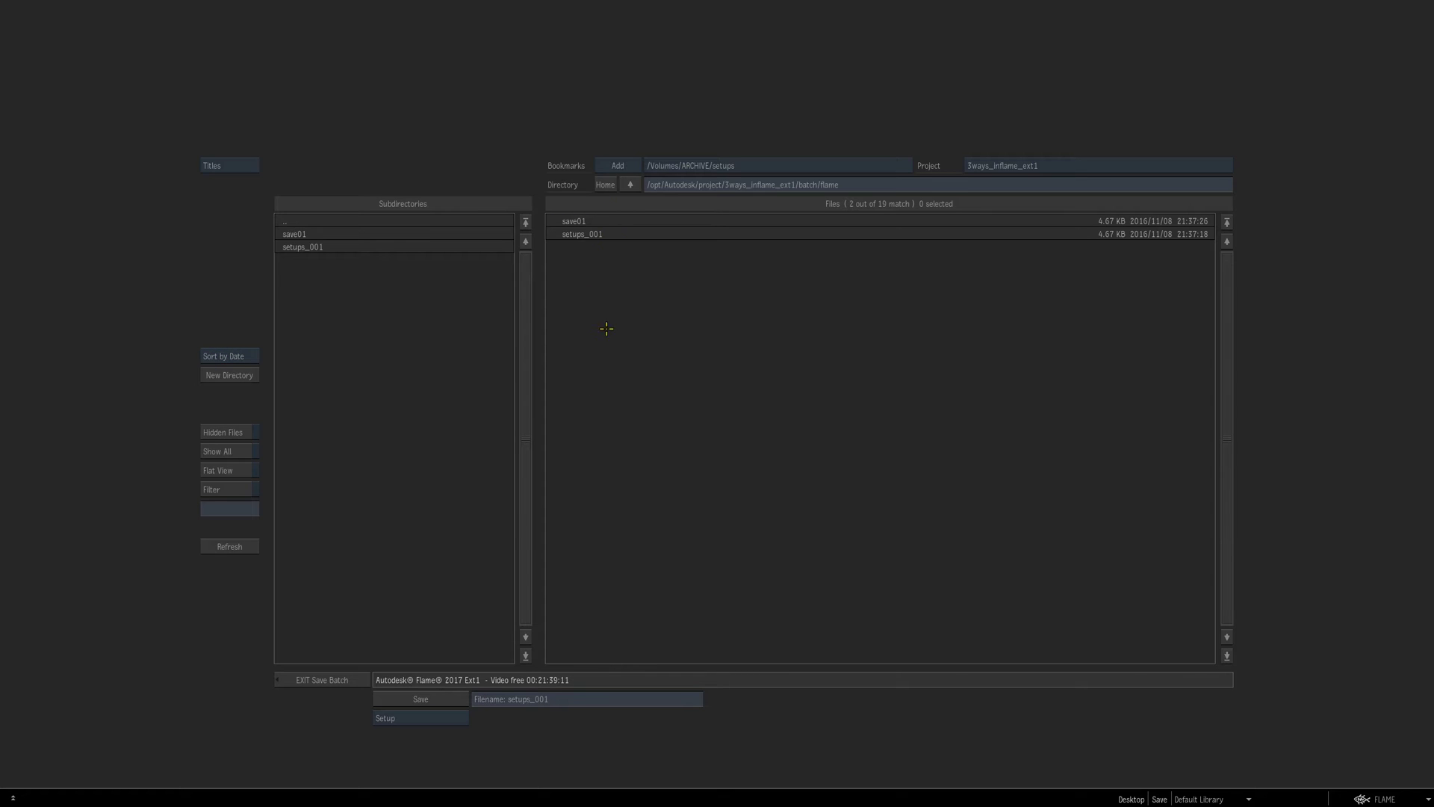
{"action": "left_click", "coordinate": [310, 681]}
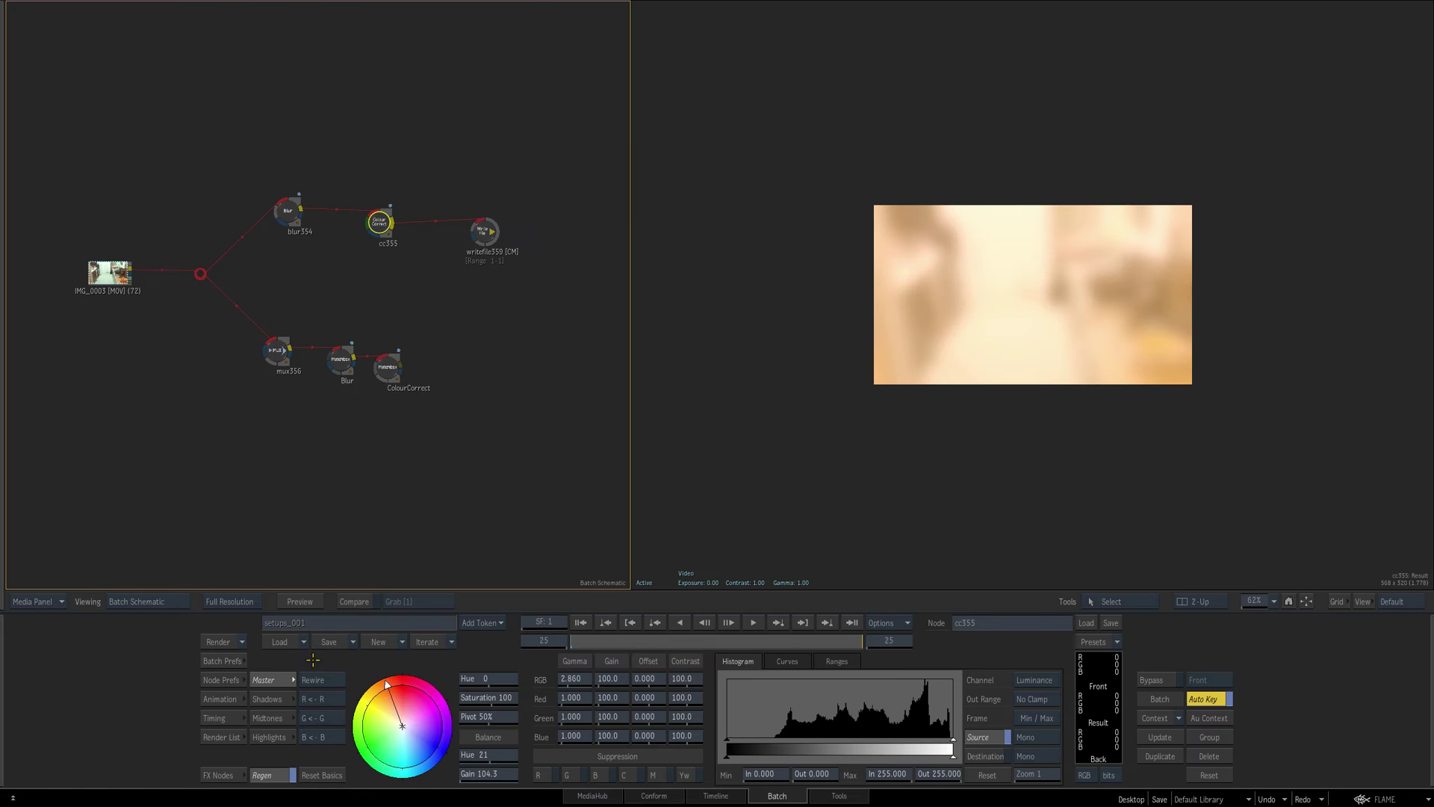
Open the settings of the writefile359 node and display the batch schematic in a single full-width view
{"action": "left_click_drag", "start_coordinate": [384, 357], "coordinate": [393, 330]}
{"action": "left_click", "coordinate": [494, 202]}
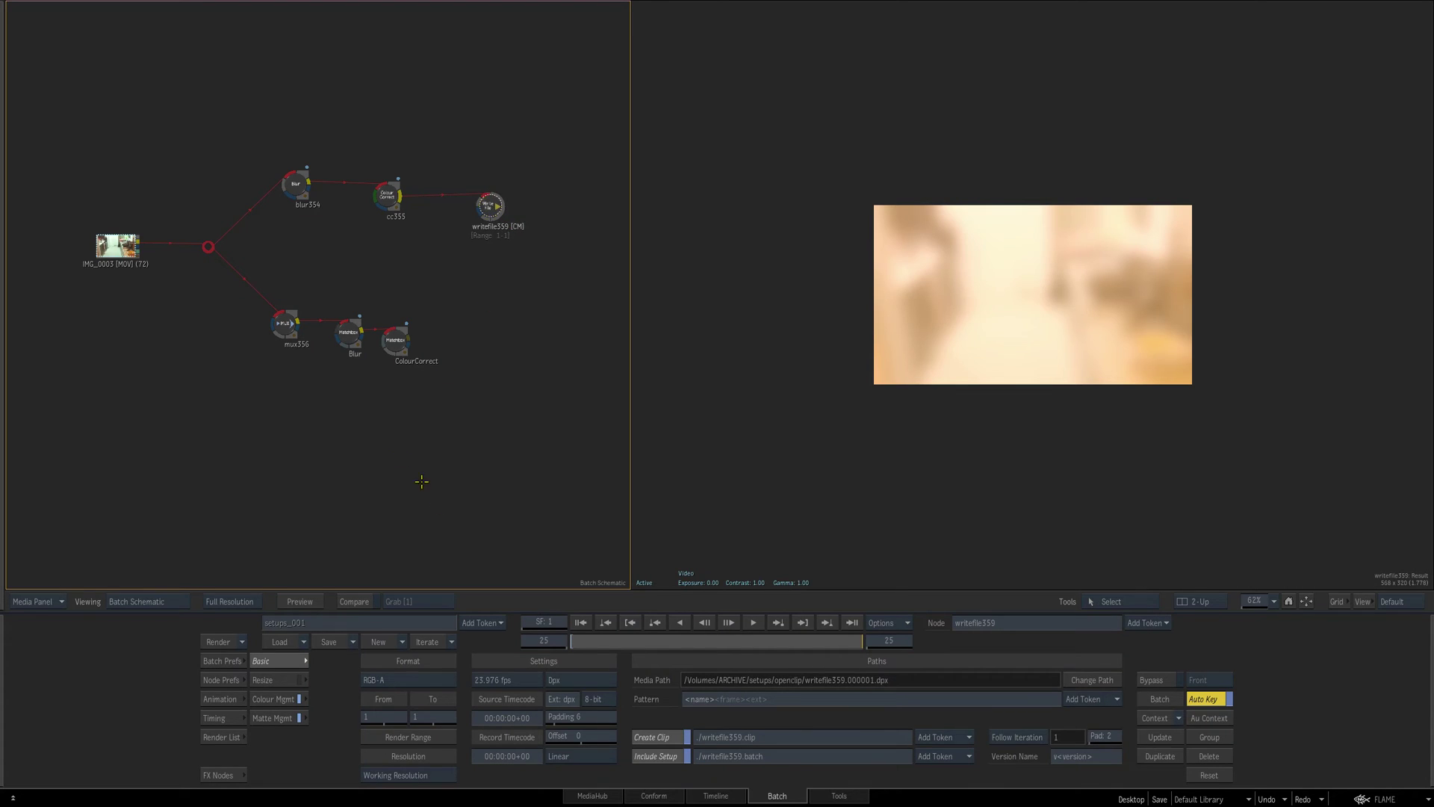
{"action": "key", "text": "Escape"}
{"action": "left_click_drag", "start_coordinate": [774, 269], "coordinate": [653, 263]}
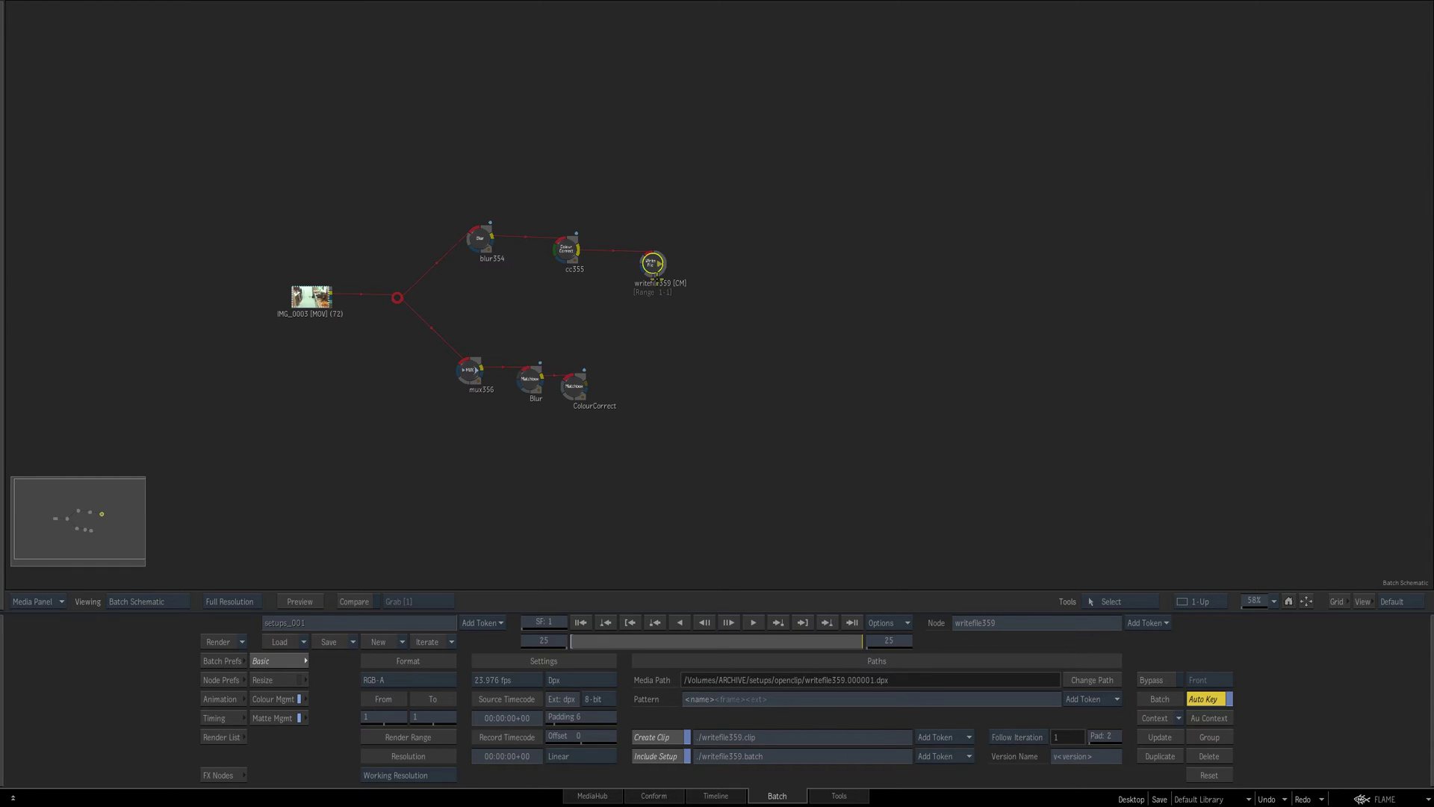
{"action": "double_click", "coordinate": [655, 268]}
{"action": "left_click_drag", "start_coordinate": [649, 252], "coordinate": [657, 252]}
Set the end of writefile359's range to frame 25 and render the range, overwriting the existing external clip
{"action": "left_click", "coordinate": [422, 718]}
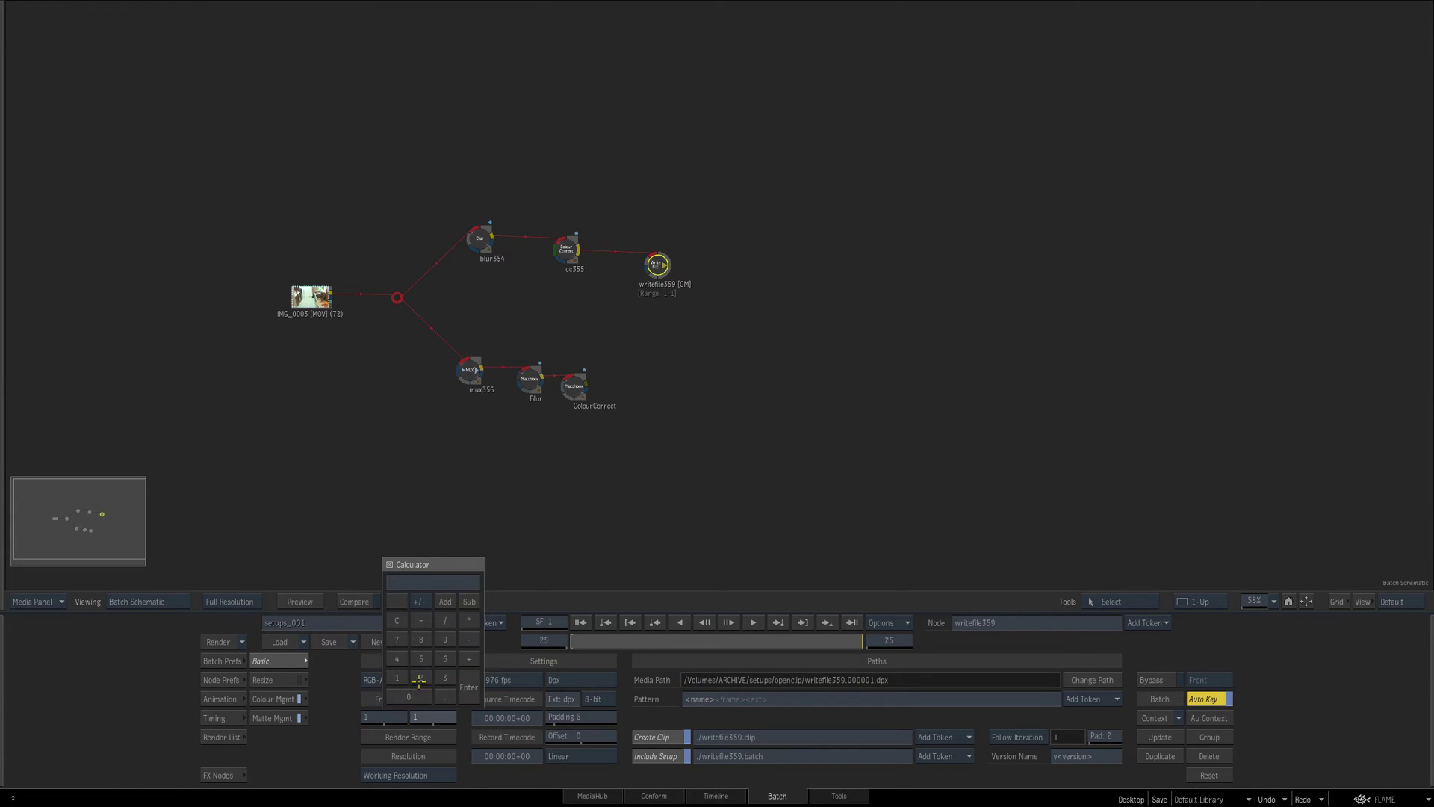
{"action": "type", "text": "25"}
{"action": "key", "text": "Return"}
{"action": "left_click", "coordinate": [409, 735]}
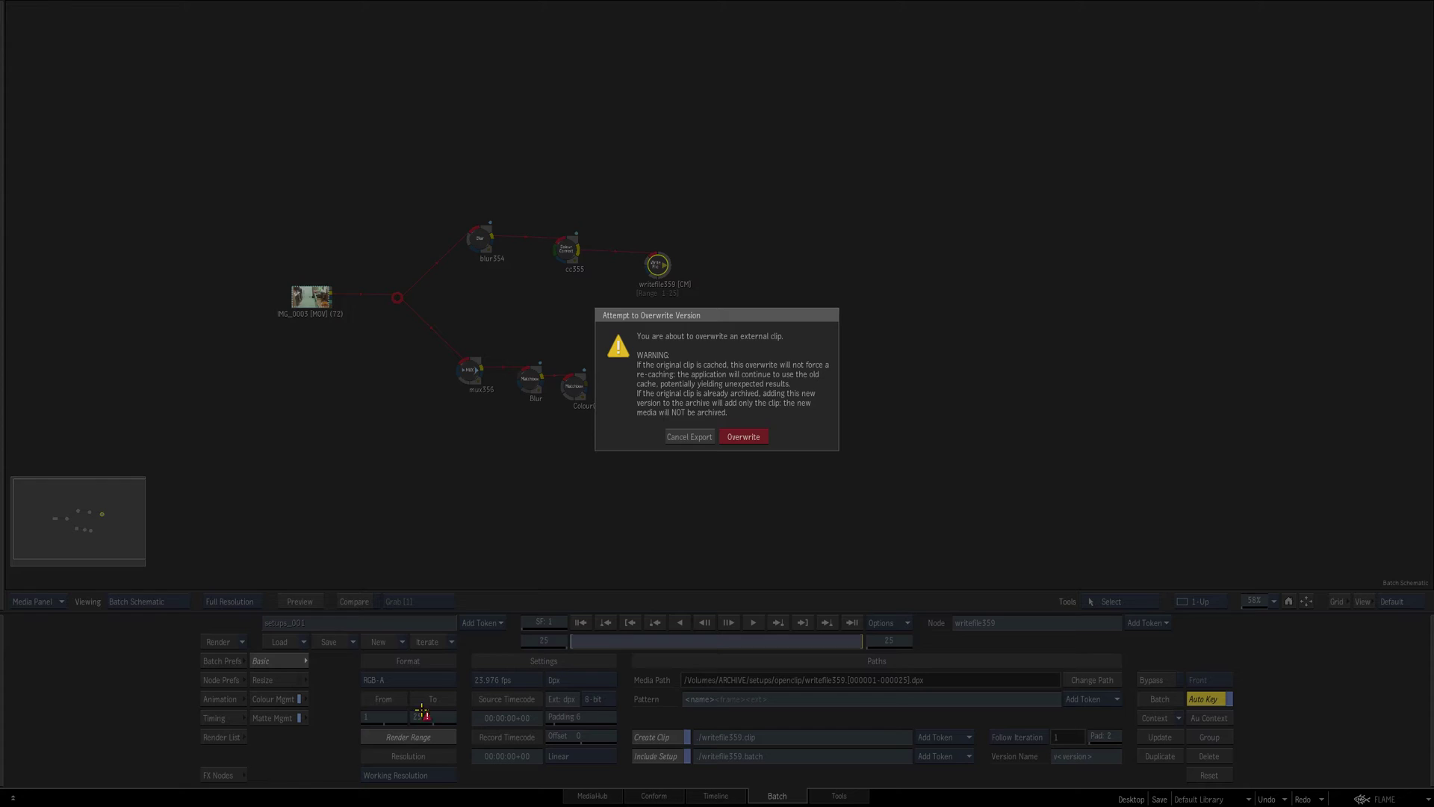
{"action": "left_click", "coordinate": [744, 436]}
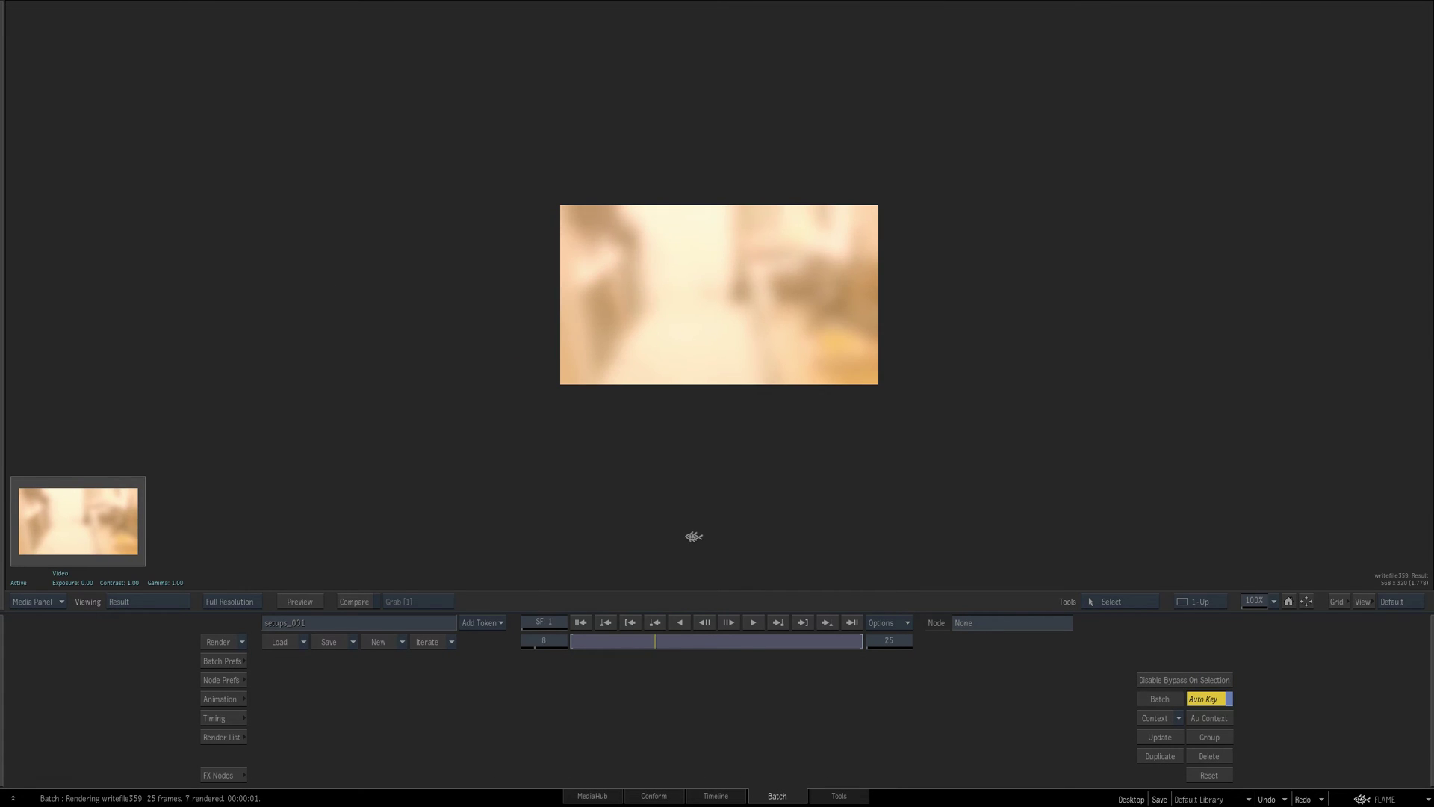
Nudge the writefile359 and IMG_0003 nodes, and review the Write File node's file format options without changing the format
{"action": "mouse_move", "coordinate": [658, 265]}
{"action": "left_mouse_down"}
{"action": "mouse_move", "coordinate": [705, 266]}
{"action": "mouse_move", "coordinate": [684, 269]}
{"action": "left_mouse_up"}
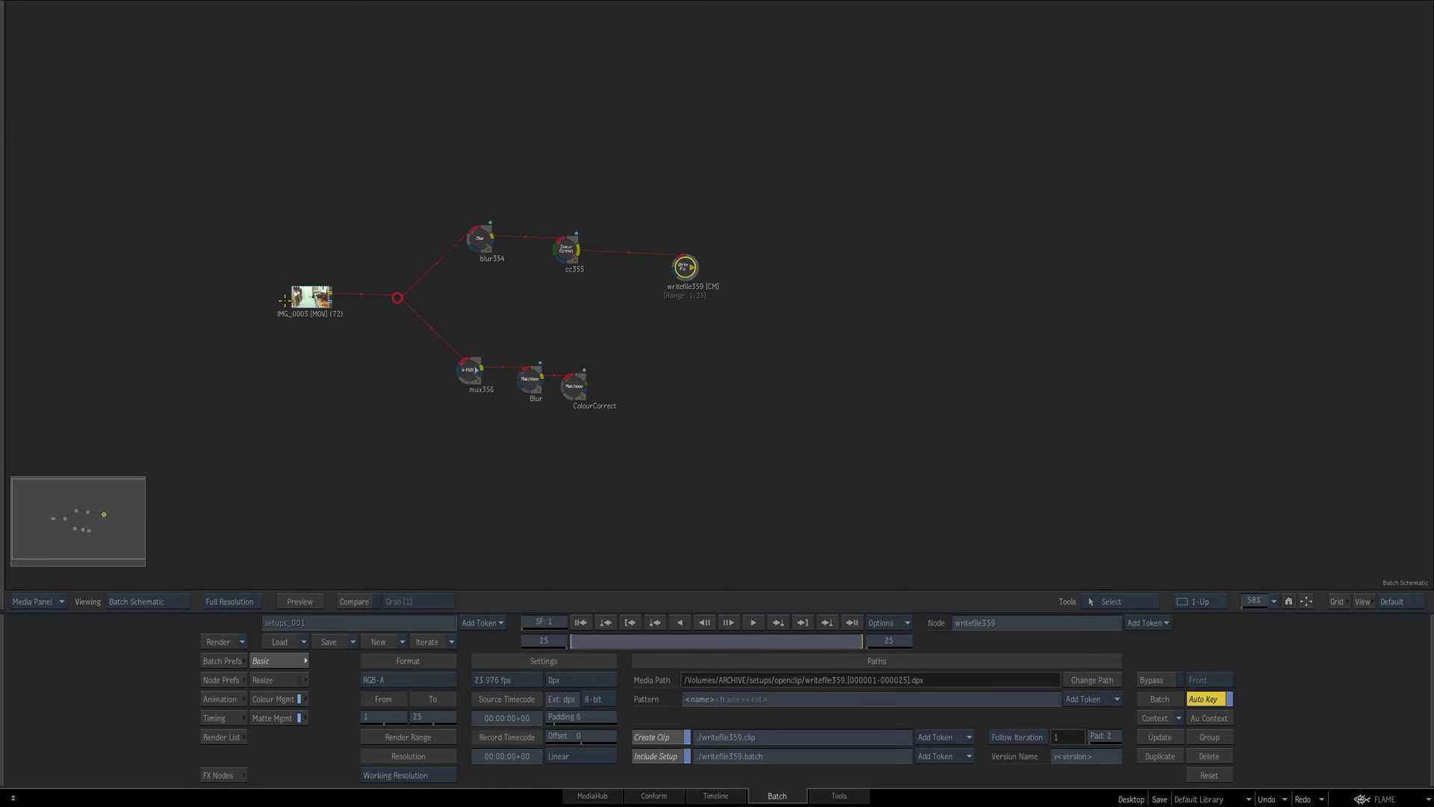
{"action": "left_click_drag", "start_coordinate": [284, 299], "coordinate": [291, 302]}
{"action": "left_click", "coordinate": [687, 266]}
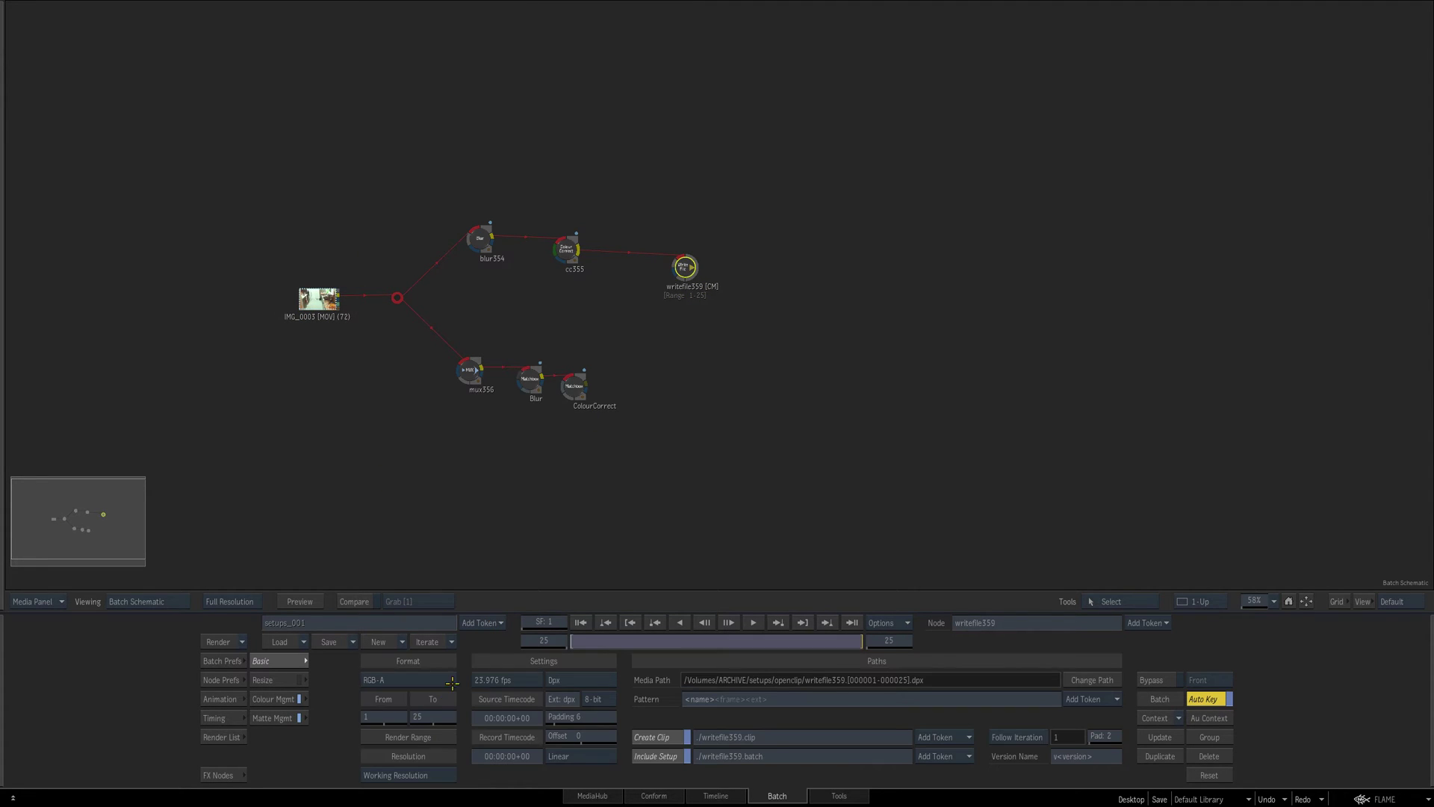
{"action": "left_click", "coordinate": [587, 684]}
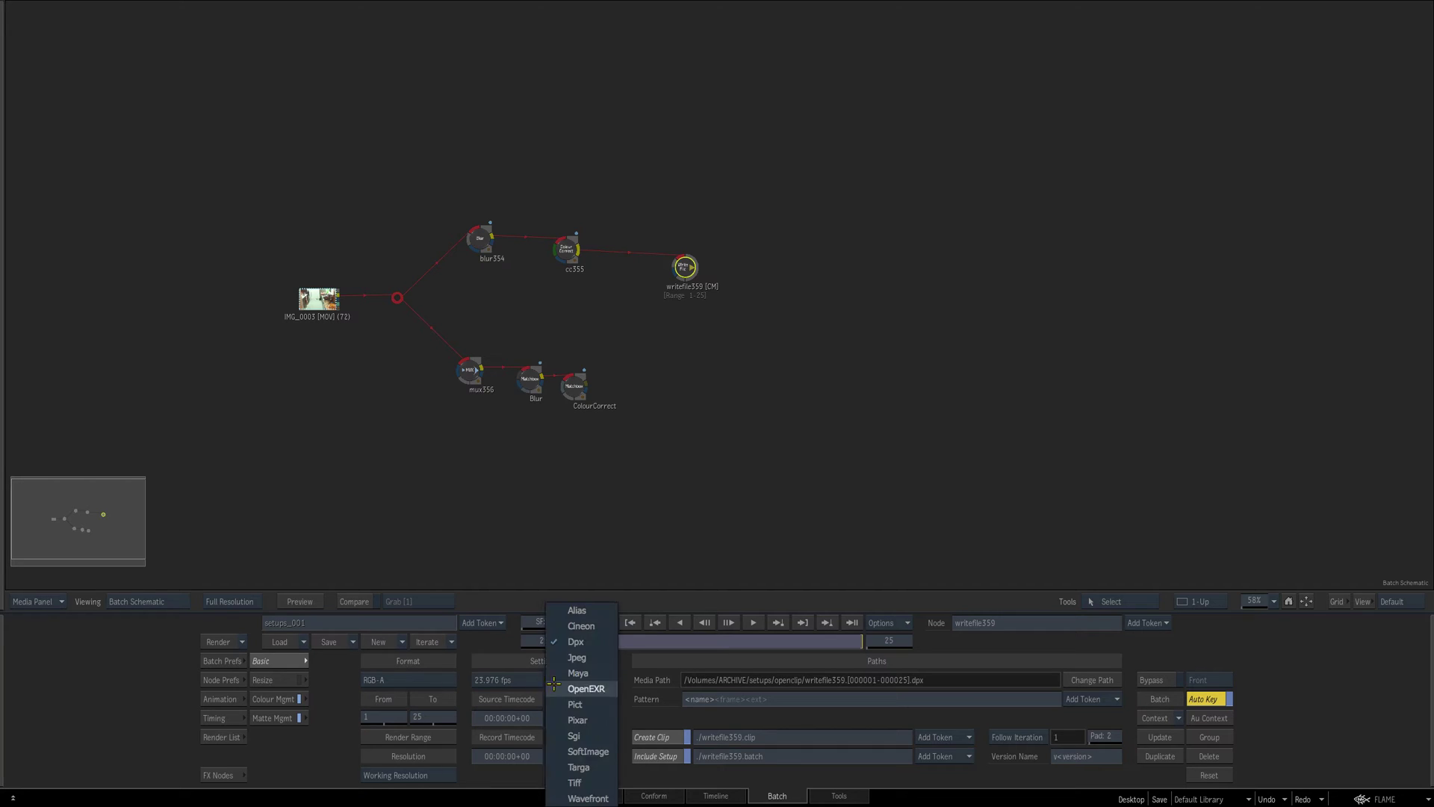
{"action": "left_click", "coordinate": [473, 513]}
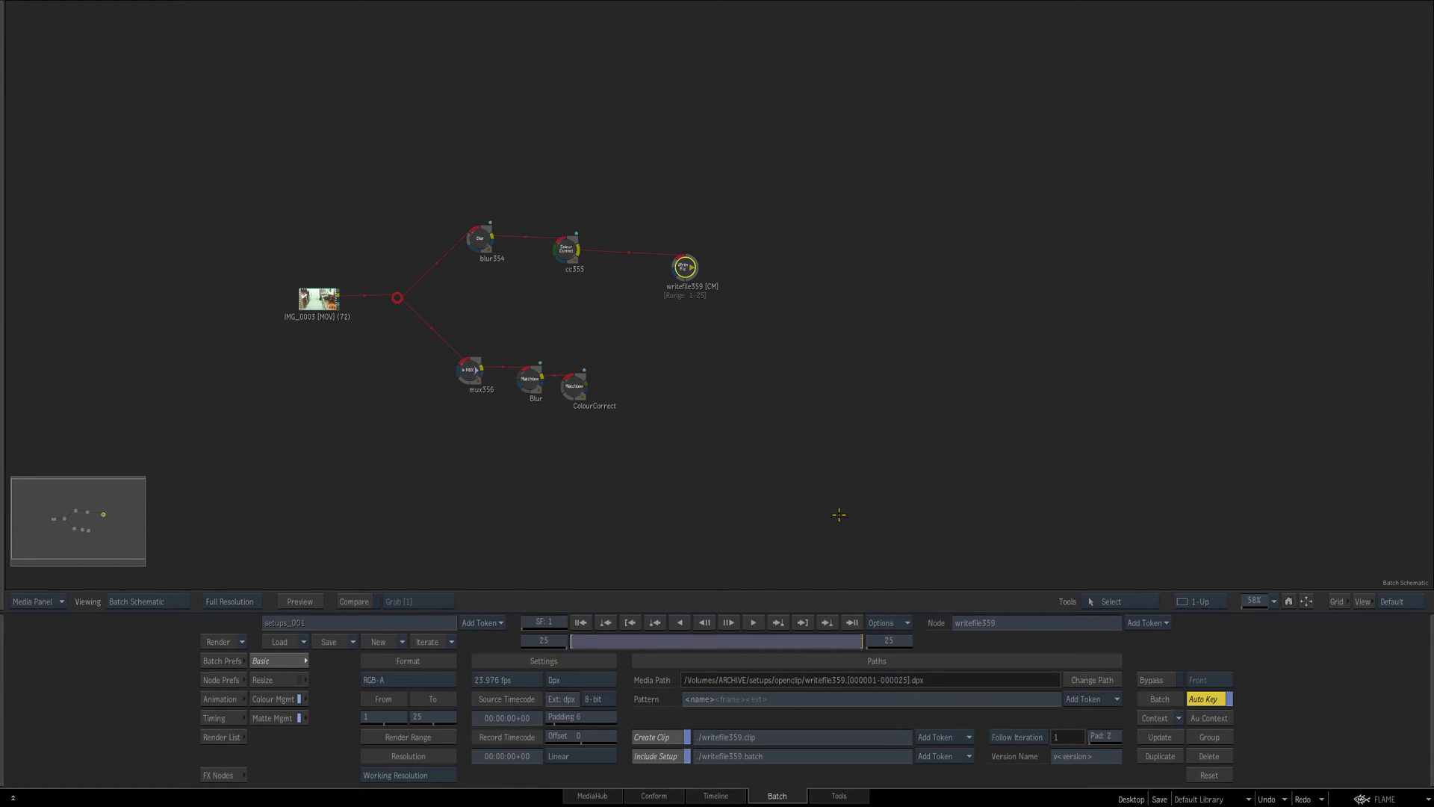
Check the IMG_0003 source clip's settings and reselect the writefile359 node
{"action": "left_click_drag", "start_coordinate": [738, 349], "coordinate": [713, 355]}
{"action": "left_click_drag", "start_coordinate": [661, 274], "coordinate": [647, 272]}
{"action": "left_click", "coordinate": [291, 306]}
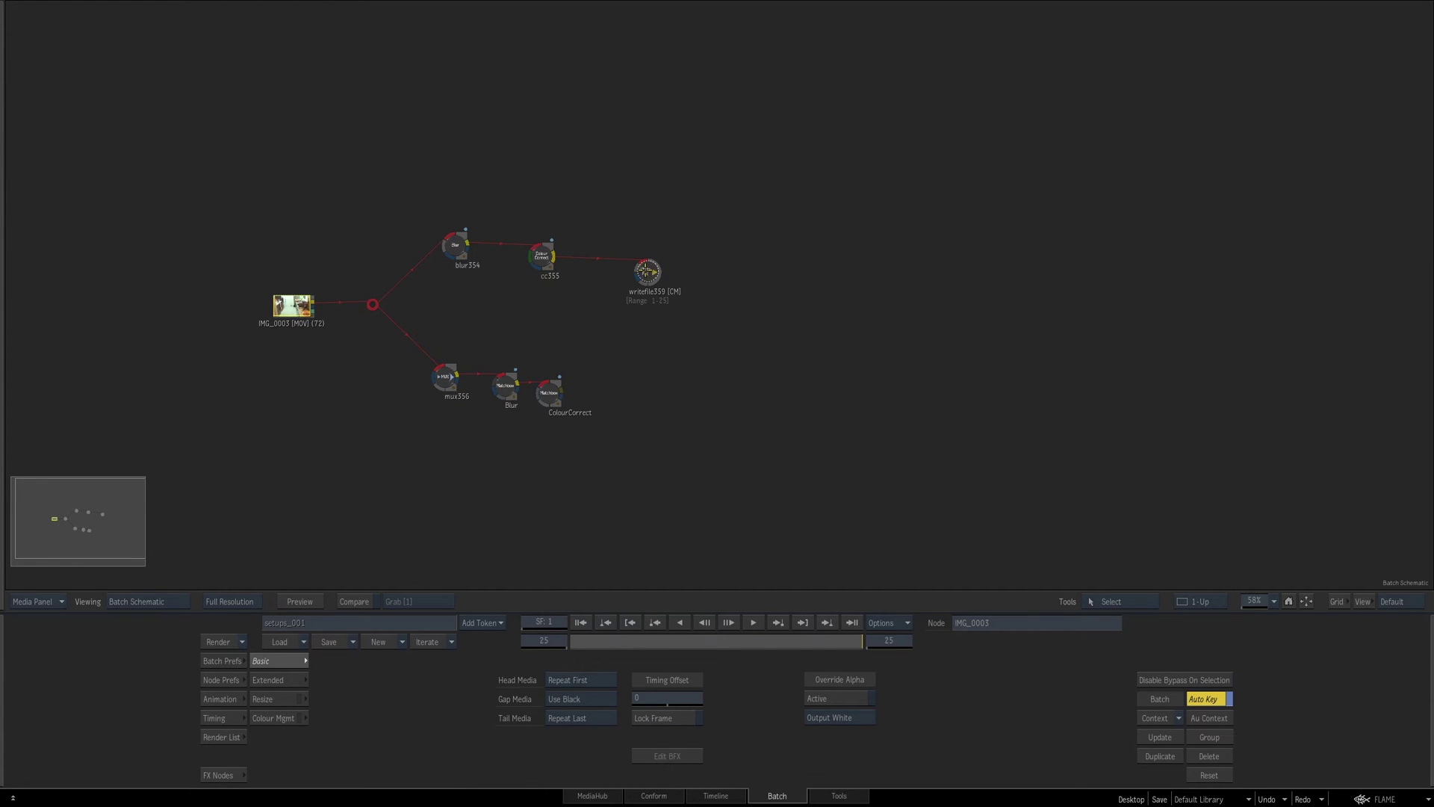
{"action": "left_click_drag", "start_coordinate": [645, 271], "coordinate": [639, 264]}
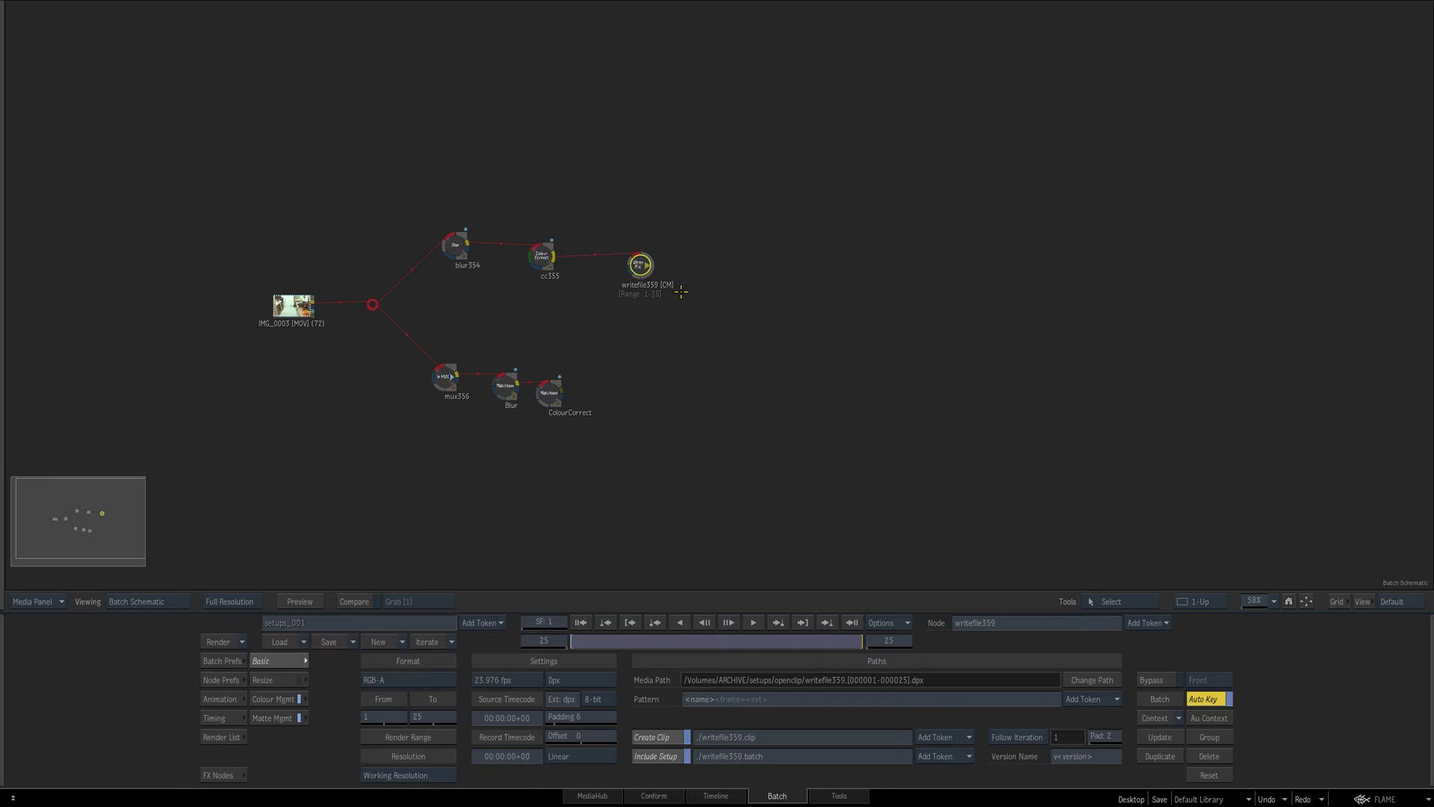
Open the New Batch 1 group from the desktop and add a Read File node to its schematic
{"action": "mouse_move", "coordinate": [2, 248]}
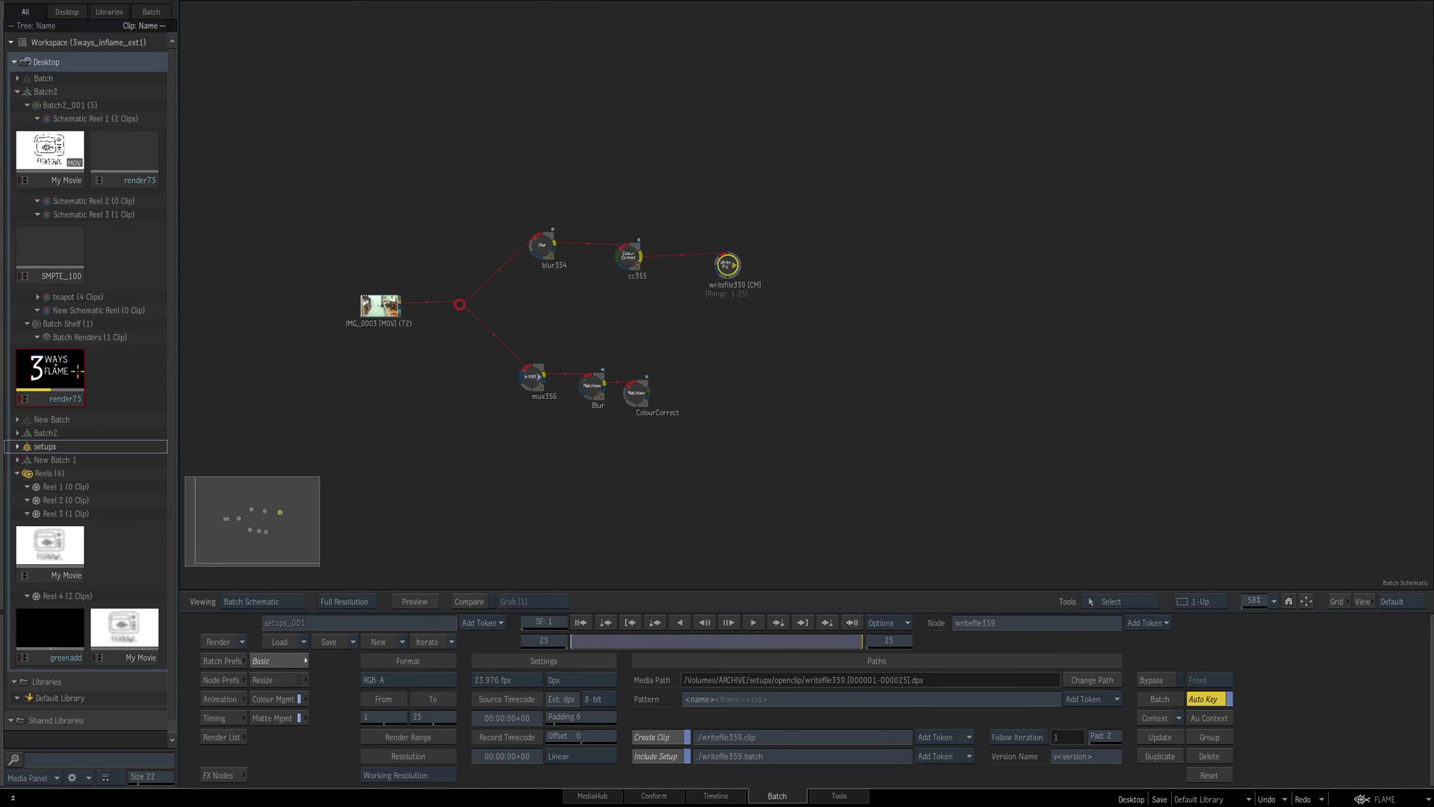
{"action": "double_click", "coordinate": [29, 460]}
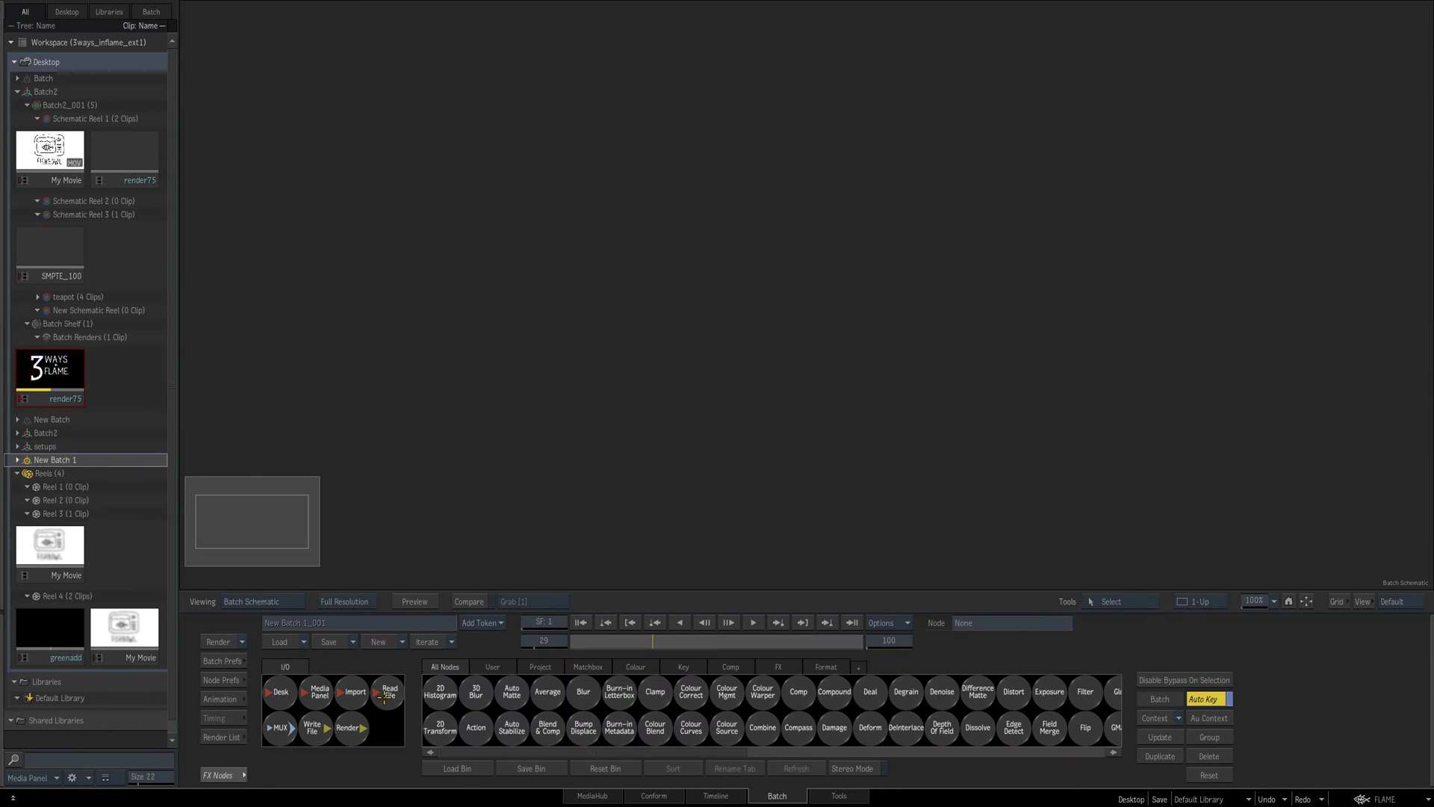
{"action": "left_click_drag", "start_coordinate": [323, 723], "coordinate": [673, 371]}
Refresh the openclip folder listing, inspect the DPX sequence's clip info and load the Open Clip version of writefile359
{"action": "right_click", "coordinate": [440, 221]}
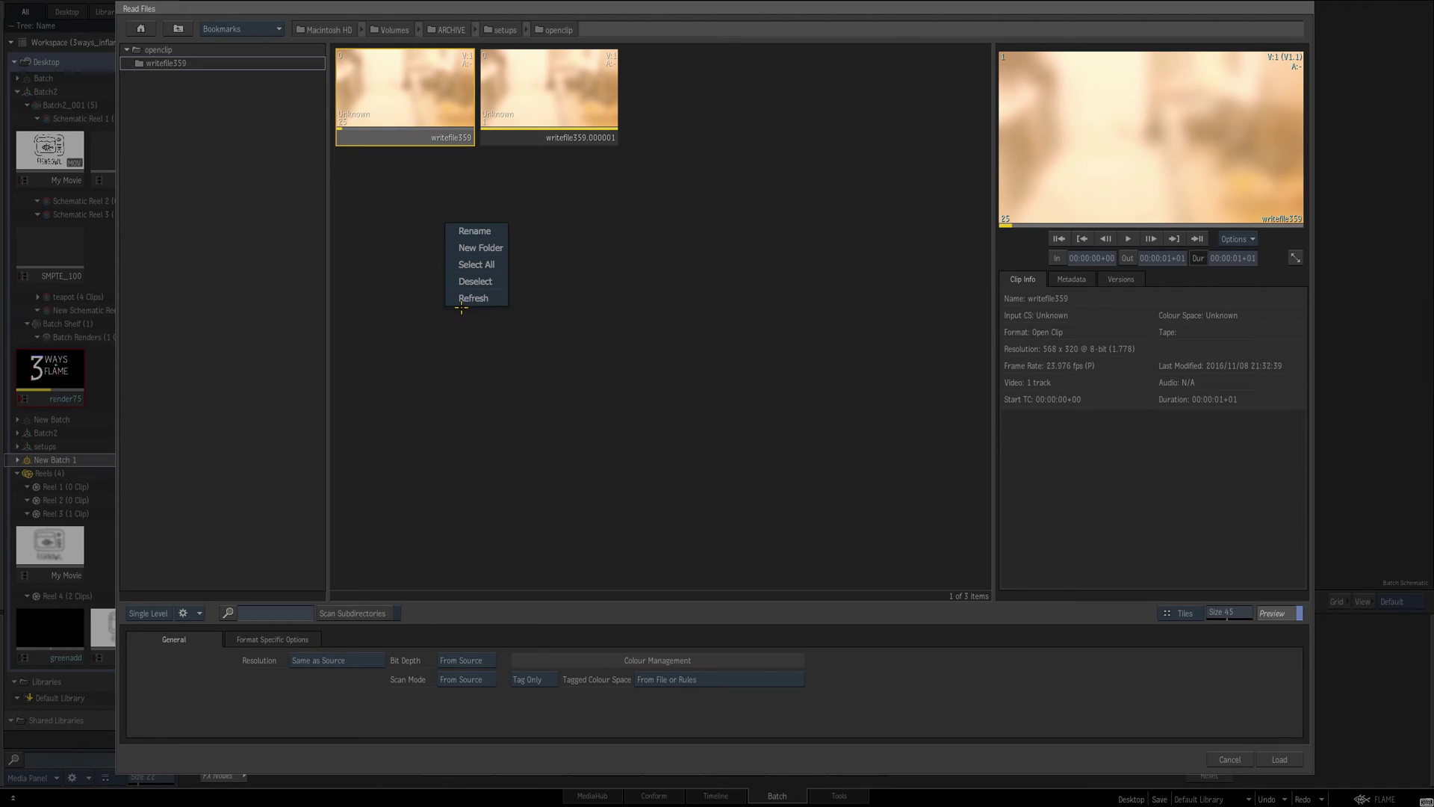
{"action": "left_click", "coordinate": [464, 296]}
{"action": "right_click", "coordinate": [464, 295]}
{"action": "left_click", "coordinate": [486, 329]}
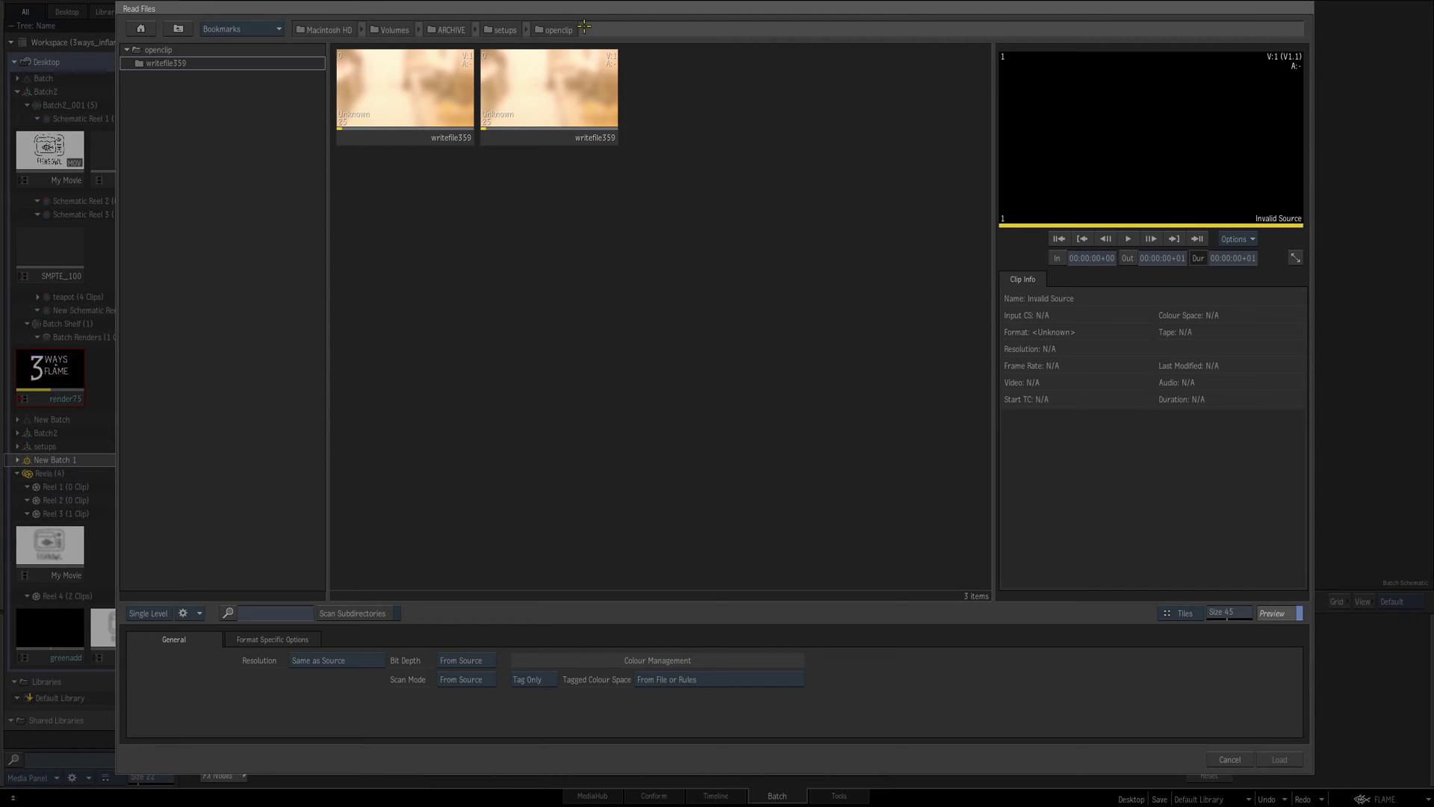
{"action": "left_click", "coordinate": [516, 139]}
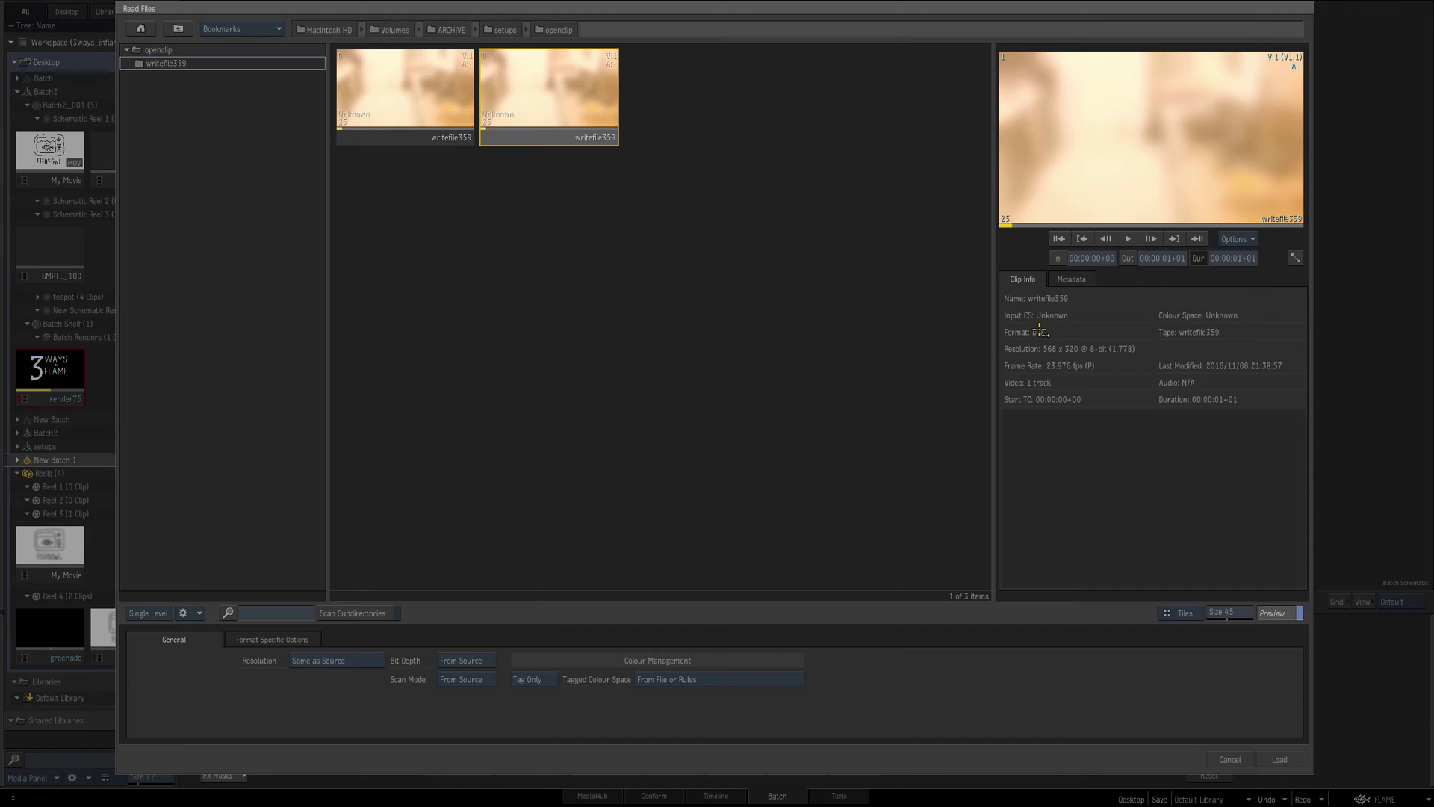
{"action": "left_click", "coordinate": [403, 131]}
{"action": "left_click", "coordinate": [1279, 760]}
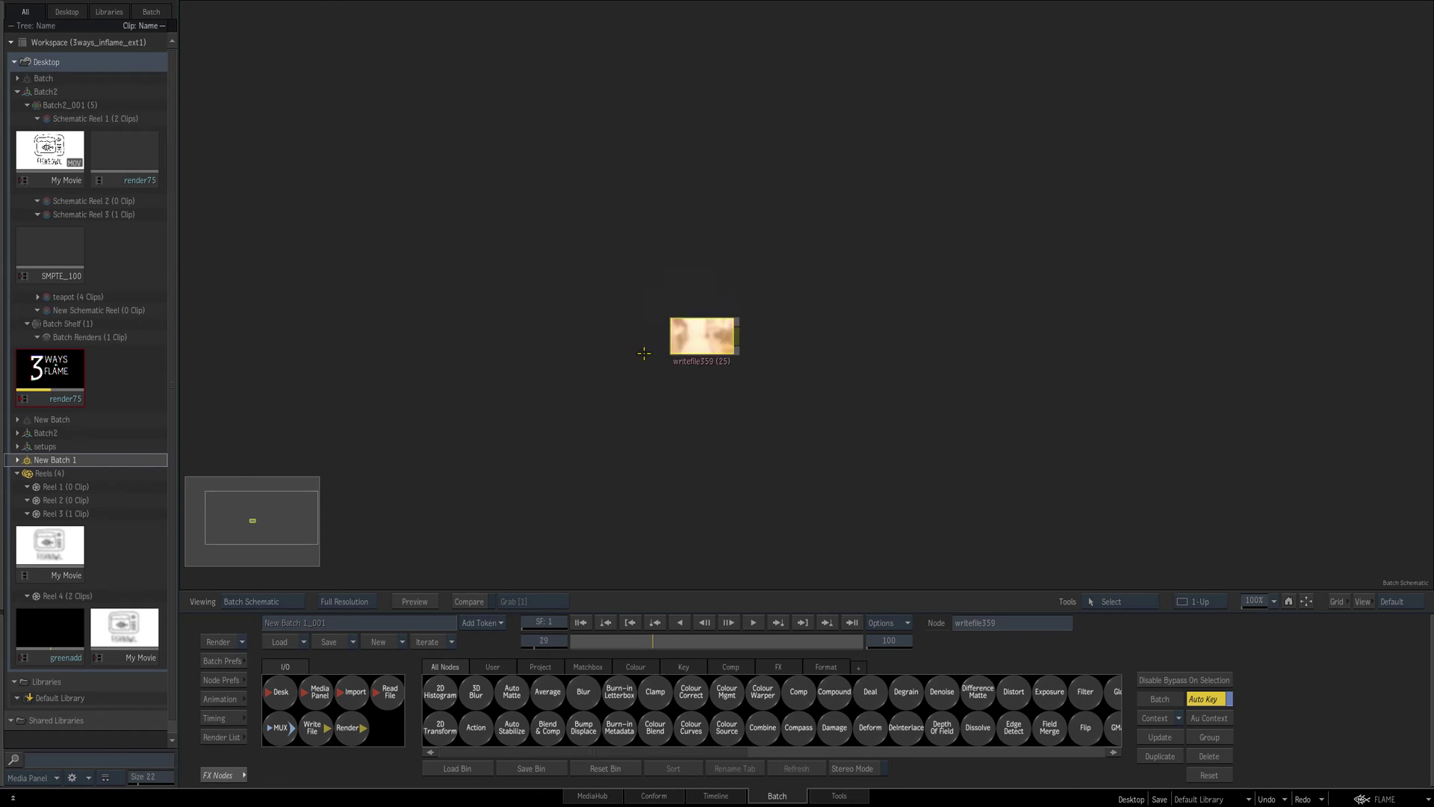
Set the batch duration to 25 frames, play the loaded writefile359 clip and return to the schematic
{"action": "left_click", "coordinate": [730, 340]}
{"action": "left_click", "coordinate": [889, 642]}
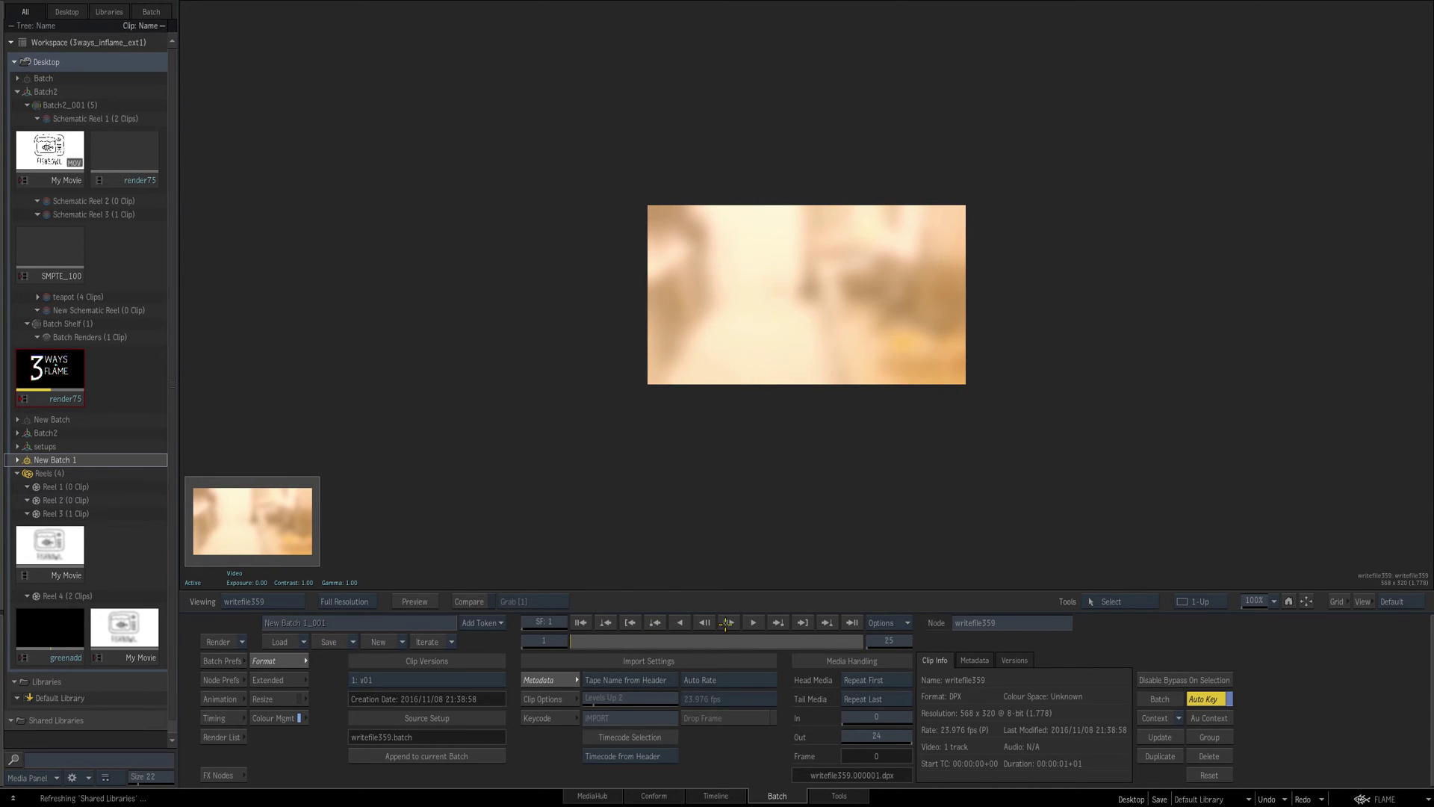
{"action": "left_click", "coordinate": [753, 623]}
{"action": "left_click", "coordinate": [750, 502]}
{"action": "key", "text": "Escape"}
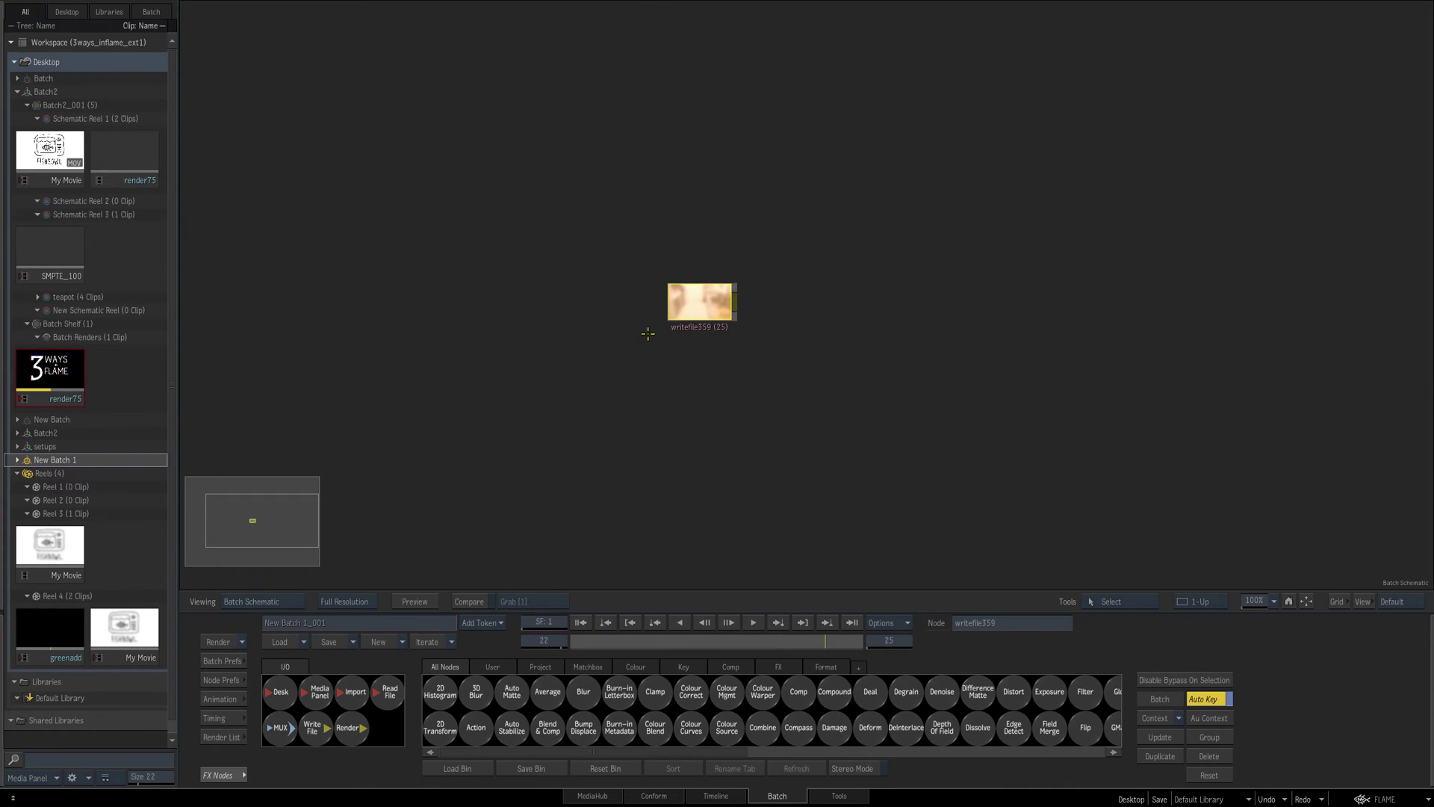
Append the writefile359 clip's source setup, writefile359.batch, to the current batch and ungroup the imported nodes
{"action": "double_click", "coordinate": [682, 303]}
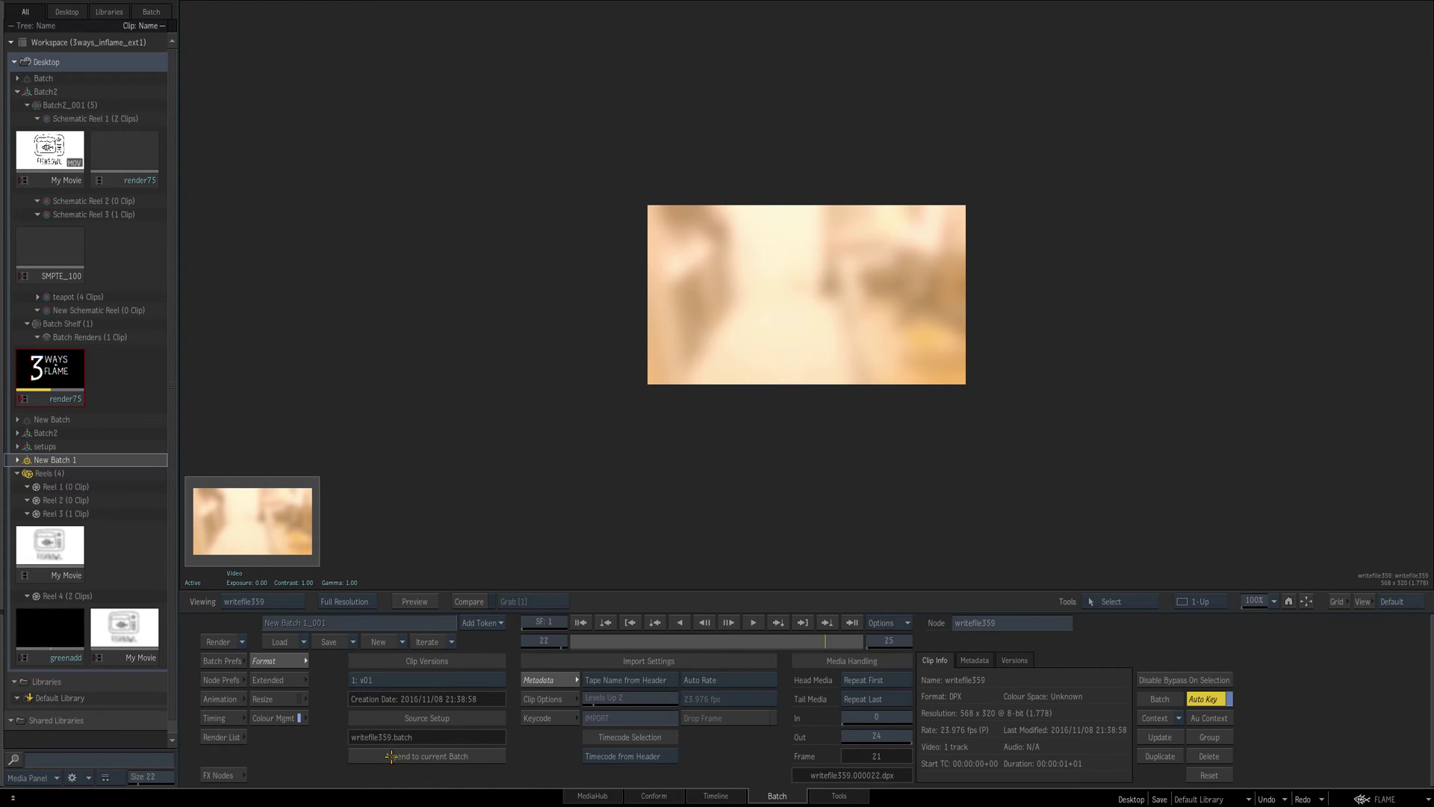
{"action": "mouse_move", "coordinate": [1, 632]}
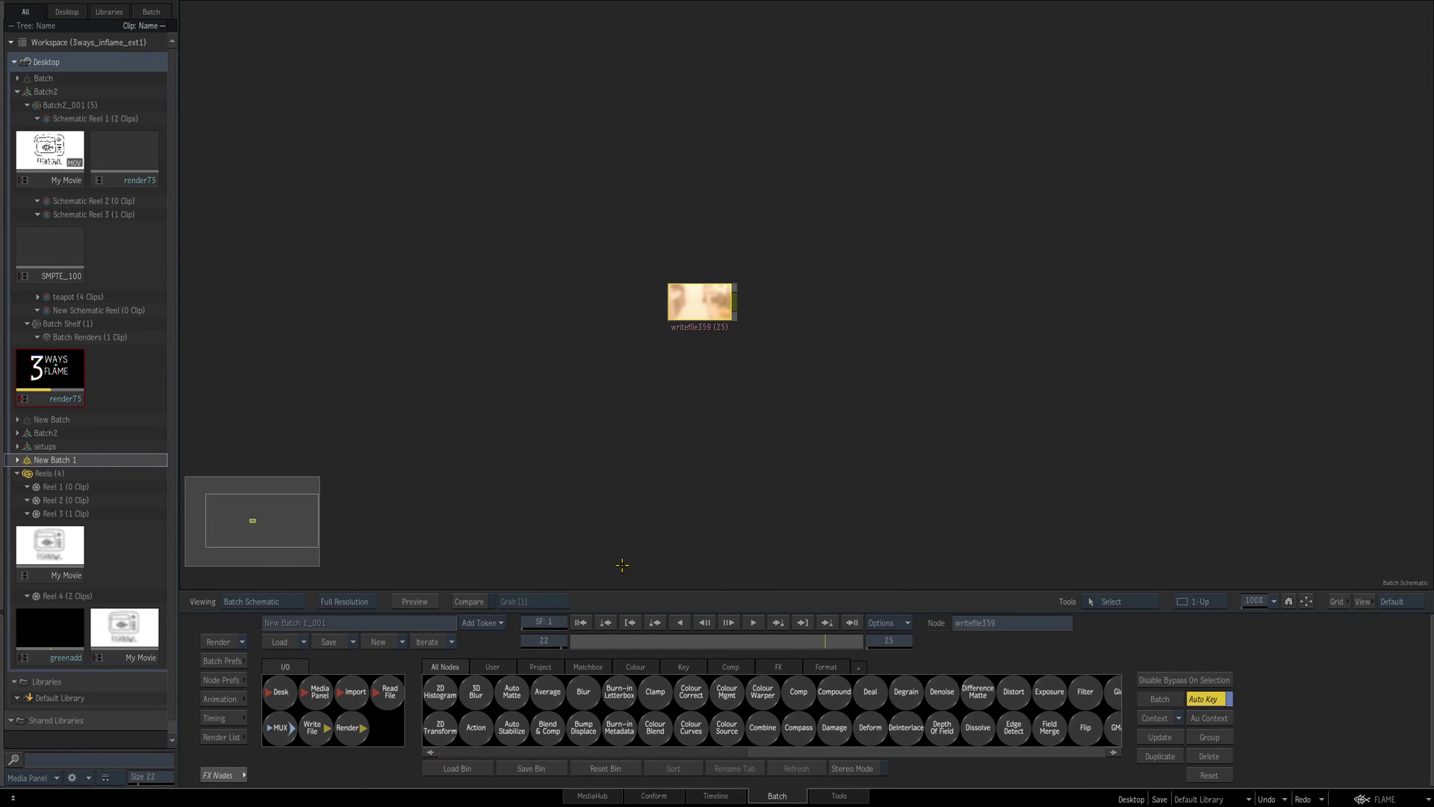
{"action": "double_click", "coordinate": [688, 317]}
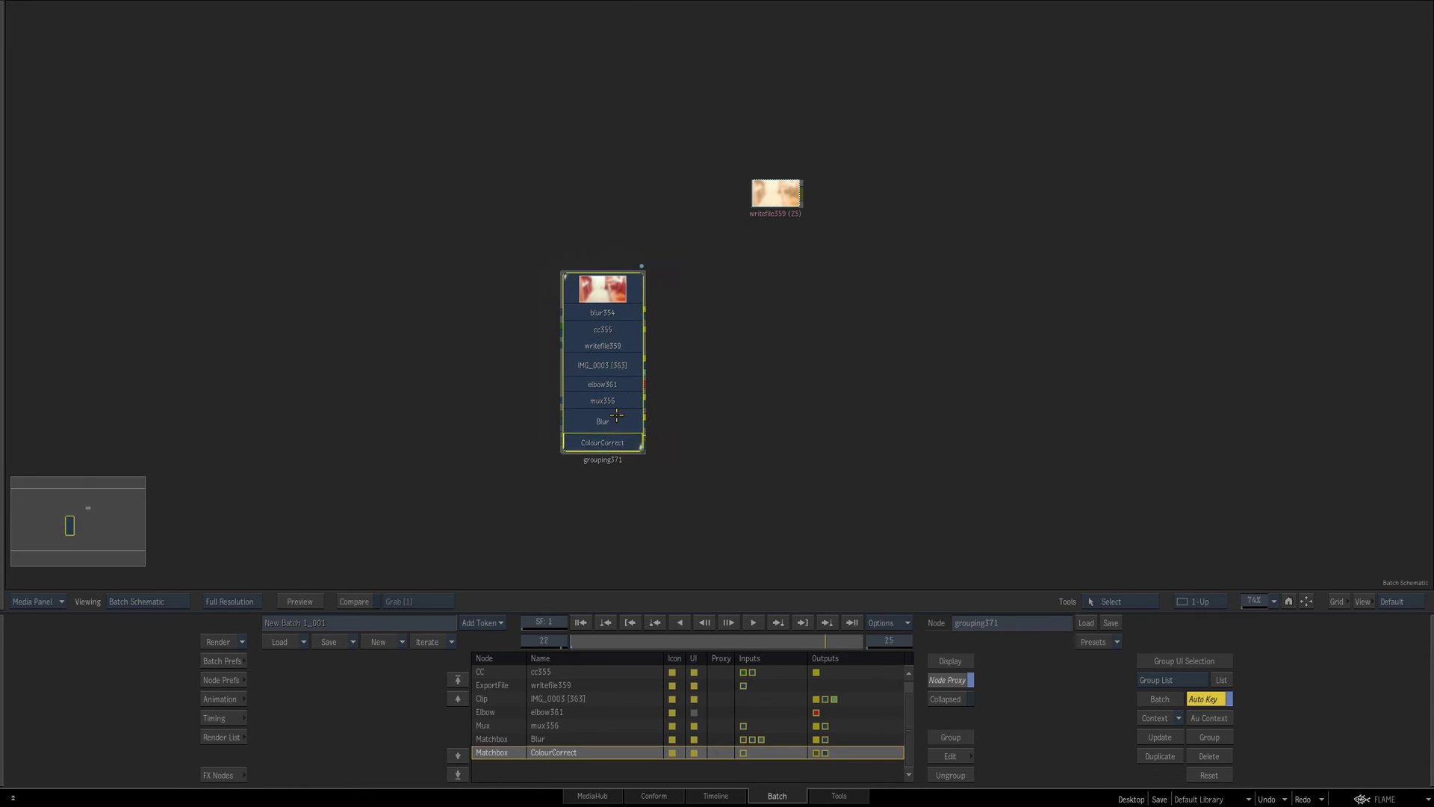
{"action": "left_click", "coordinate": [947, 775]}
{"action": "left_click", "coordinate": [748, 360]}
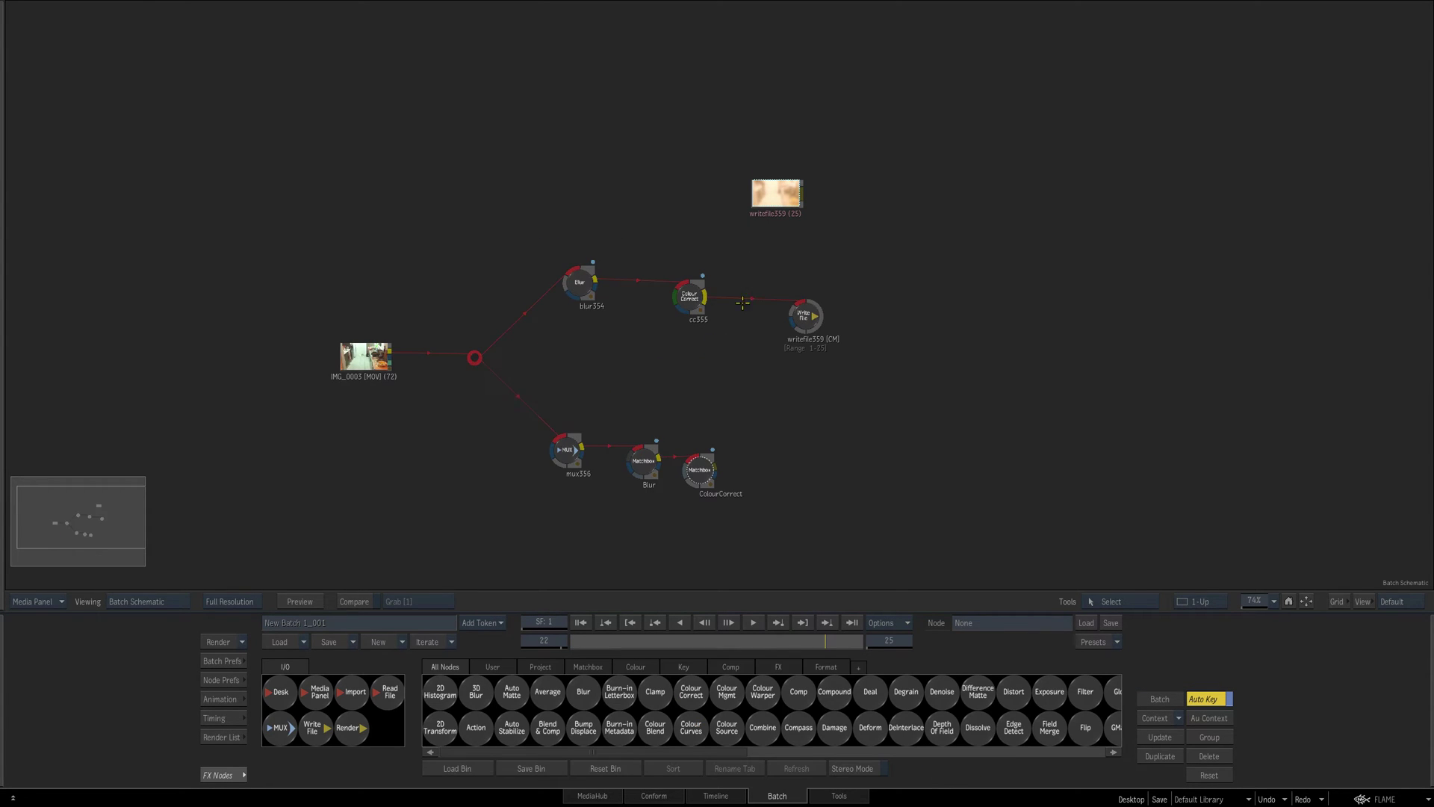
View and scrub the results of the imported writefile359 clip and the Write File node, and return to the schematic
{"action": "mouse_move", "coordinate": [767, 192]}
{"action": "left_mouse_down"}
{"action": "mouse_move", "coordinate": [796, 182]}
{"action": "mouse_move", "coordinate": [789, 204]}
{"action": "left_mouse_up"}
{"action": "key", "text": "F4"}
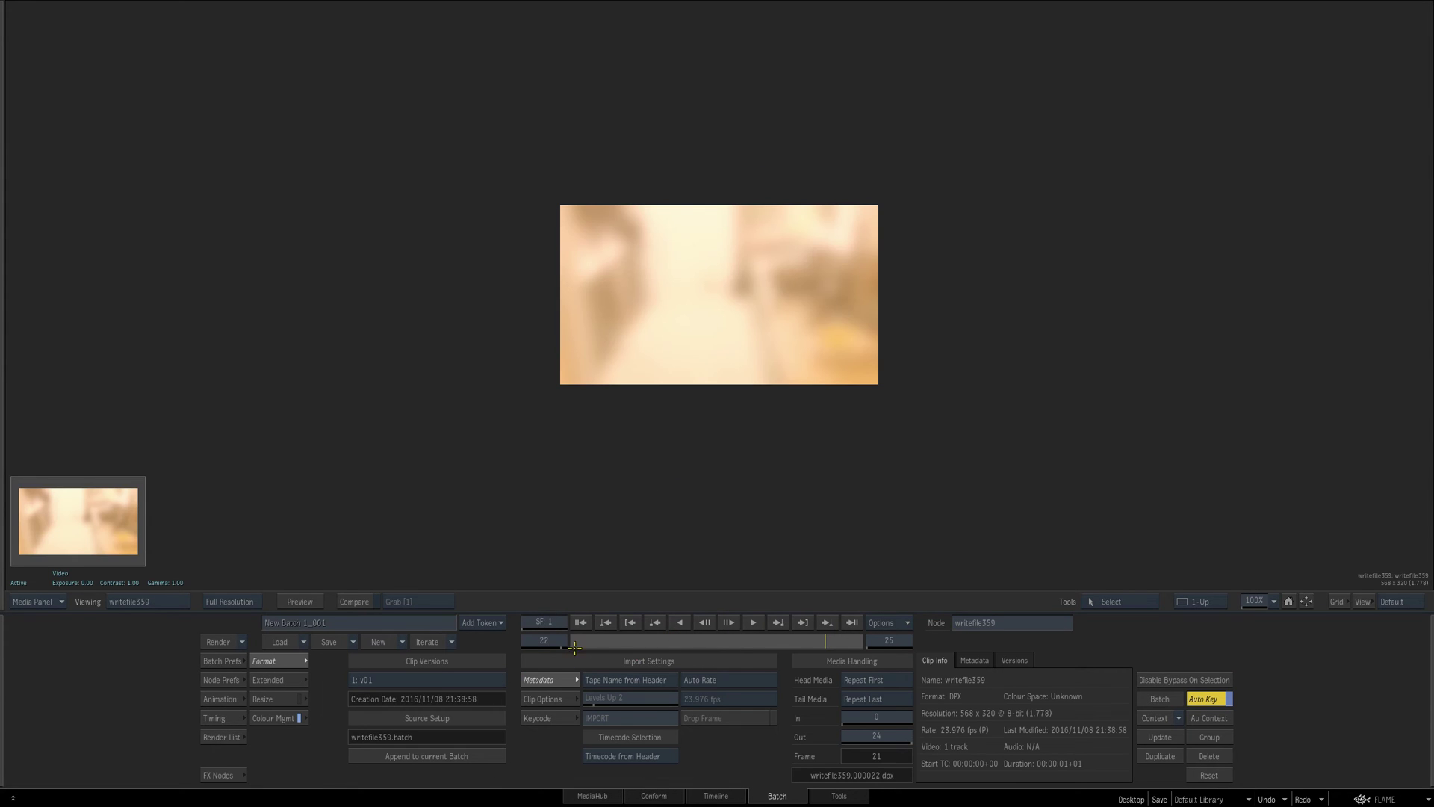
{"action": "left_click_drag", "start_coordinate": [575, 647], "coordinate": [530, 607]}
{"action": "key", "text": "F4"}
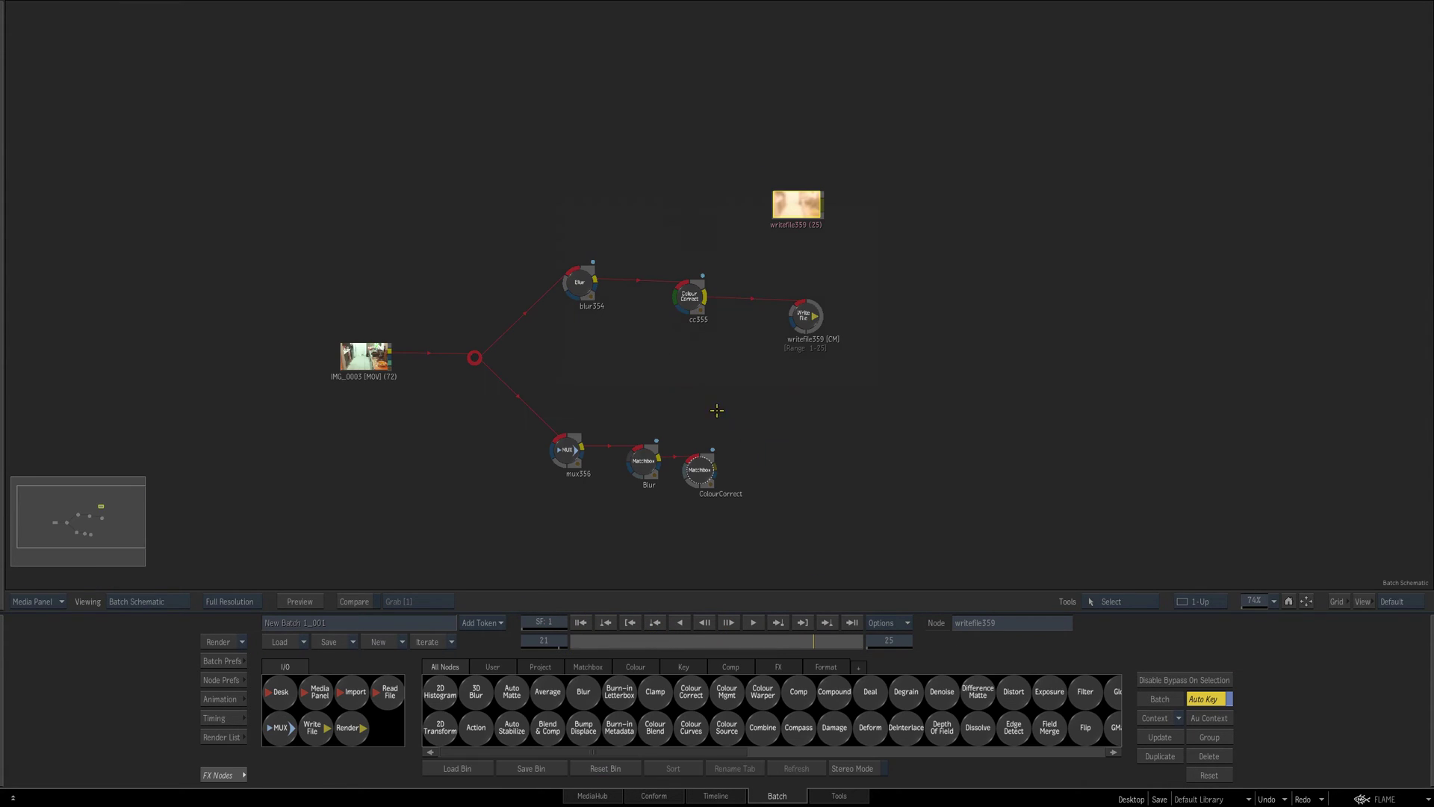
{"action": "key", "text": "F4"}
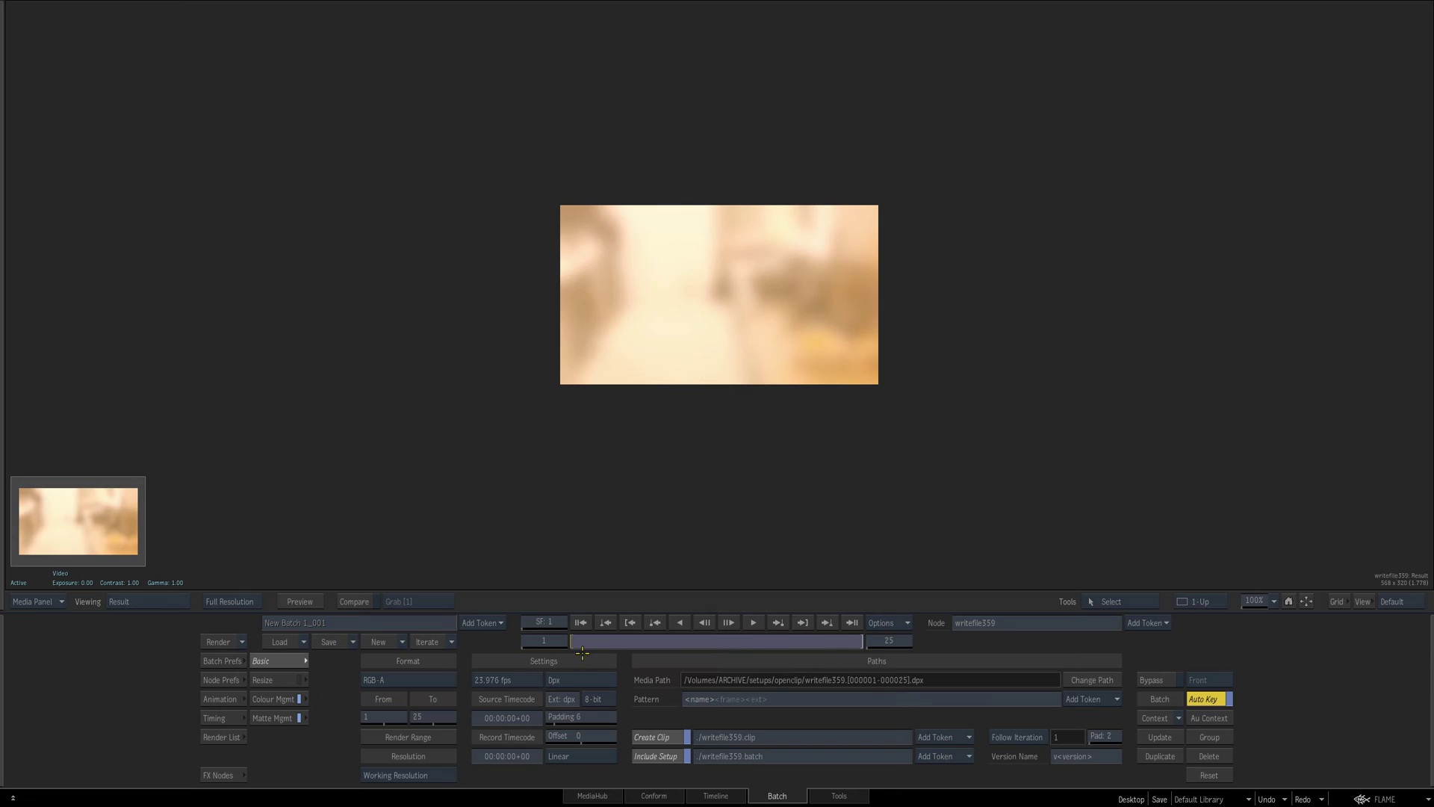
{"action": "key", "text": "Escape"}
Rearrange the writefile359 clip, the elbow, the IMG_0003 source and the Write File node in the schematic
{"action": "left_click_drag", "start_coordinate": [912, 266], "coordinate": [848, 263]}
{"action": "left_click_drag", "start_coordinate": [728, 200], "coordinate": [673, 176]}
{"action": "left_click_drag", "start_coordinate": [742, 314], "coordinate": [795, 320]}
{"action": "left_click_drag", "start_coordinate": [686, 358], "coordinate": [732, 354]}
{"action": "left_click_drag", "start_coordinate": [352, 357], "coordinate": [339, 358]}
{"action": "left_click_drag", "start_coordinate": [747, 184], "coordinate": [731, 186]}
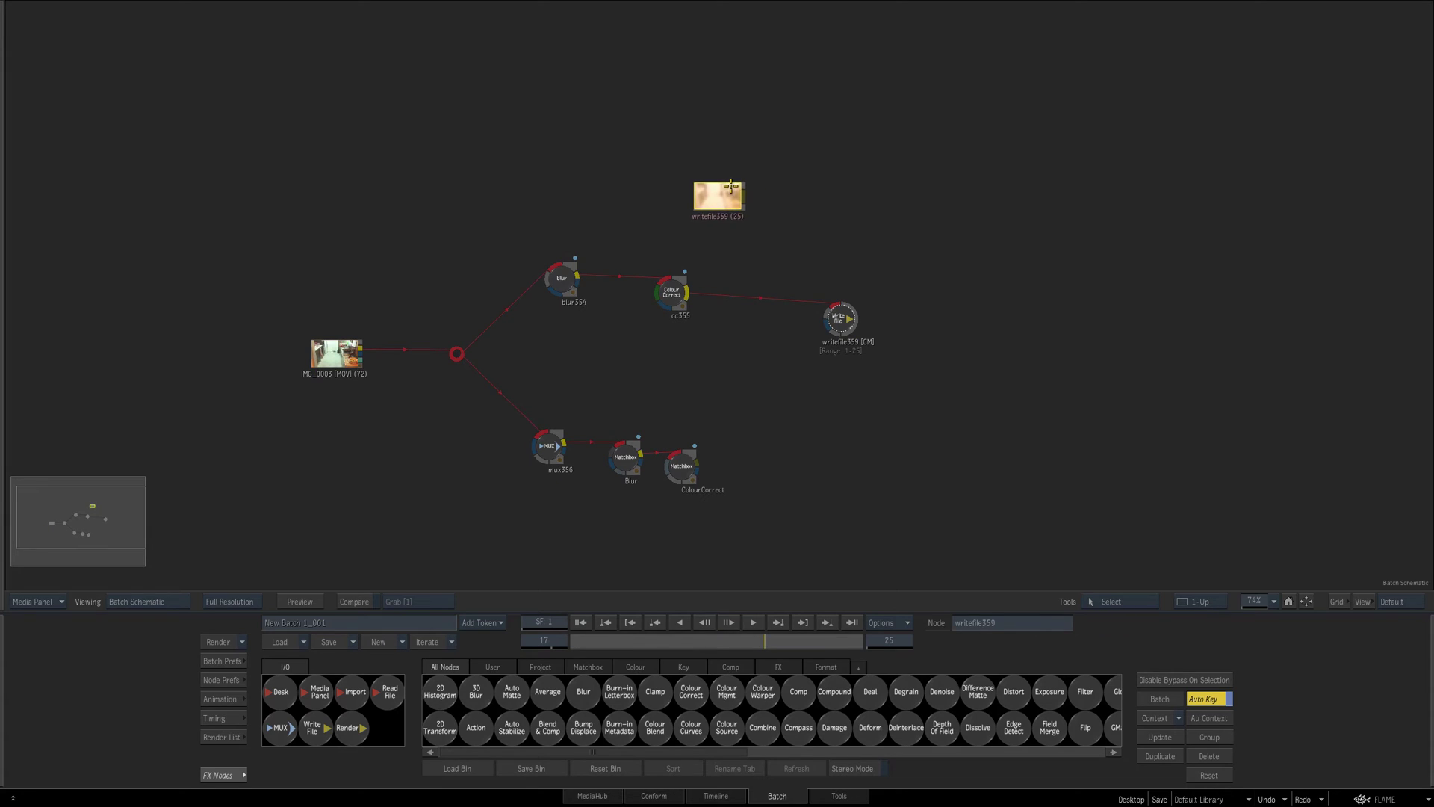
{"action": "mouse_move", "coordinate": [828, 311]}
{"action": "left_mouse_down"}
{"action": "mouse_move", "coordinate": [772, 293]}
{"action": "mouse_move", "coordinate": [806, 302]}
{"action": "left_mouse_up"}
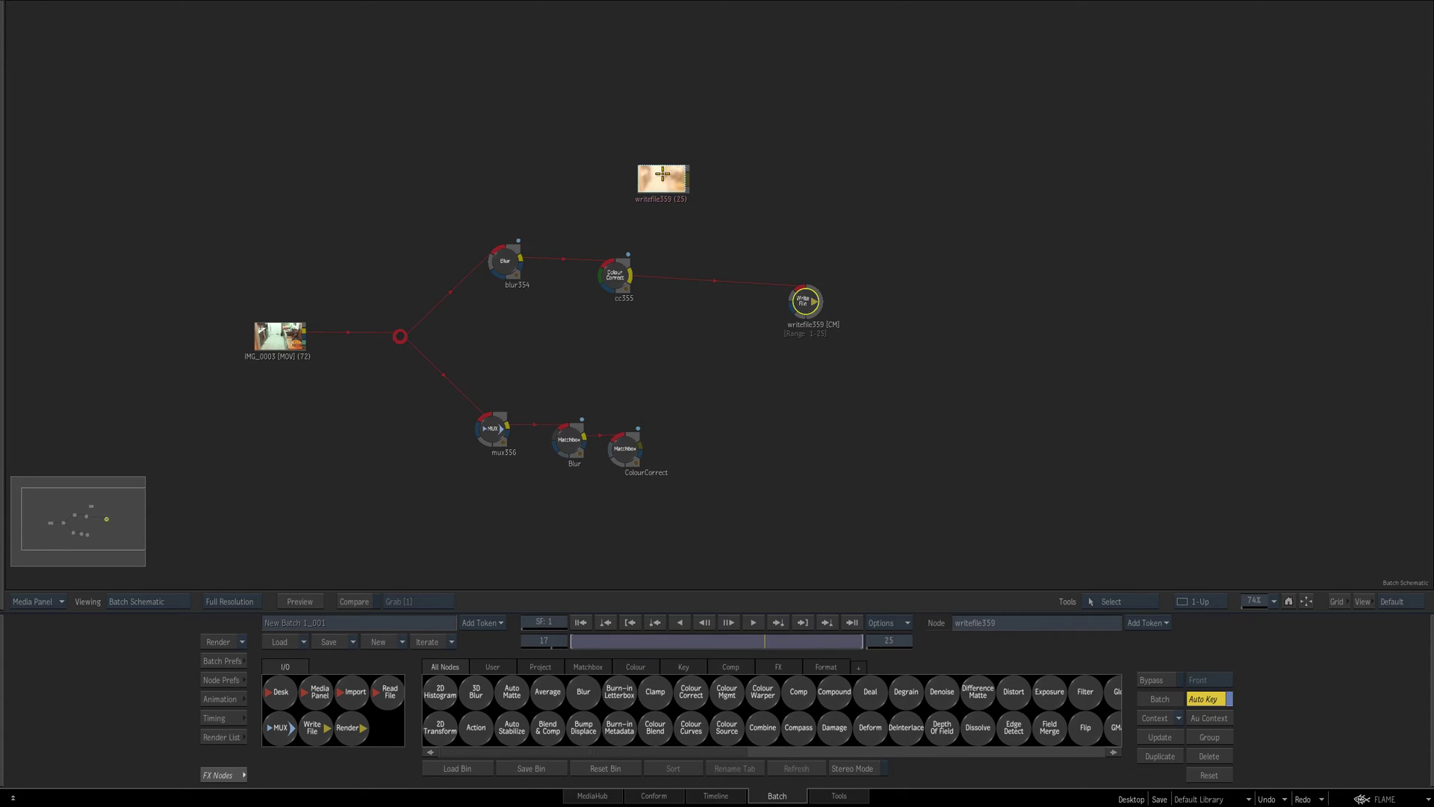
{"action": "left_click_drag", "start_coordinate": [663, 174], "coordinate": [649, 178]}
{"action": "left_click_drag", "start_coordinate": [400, 337], "coordinate": [385, 338]}
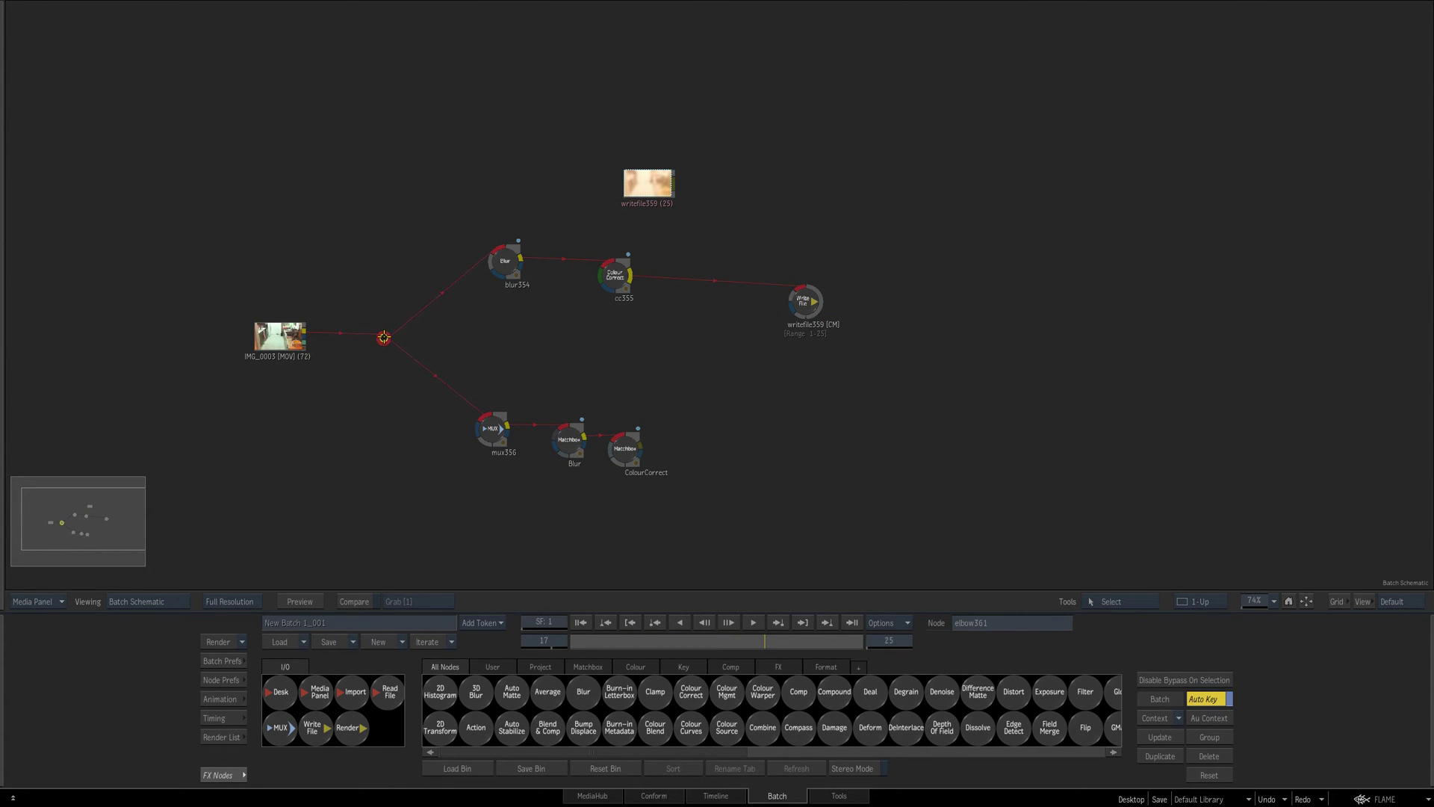
{"action": "left_click_drag", "start_coordinate": [275, 336], "coordinate": [271, 337]}
{"action": "left_click_drag", "start_coordinate": [808, 307], "coordinate": [806, 287]}
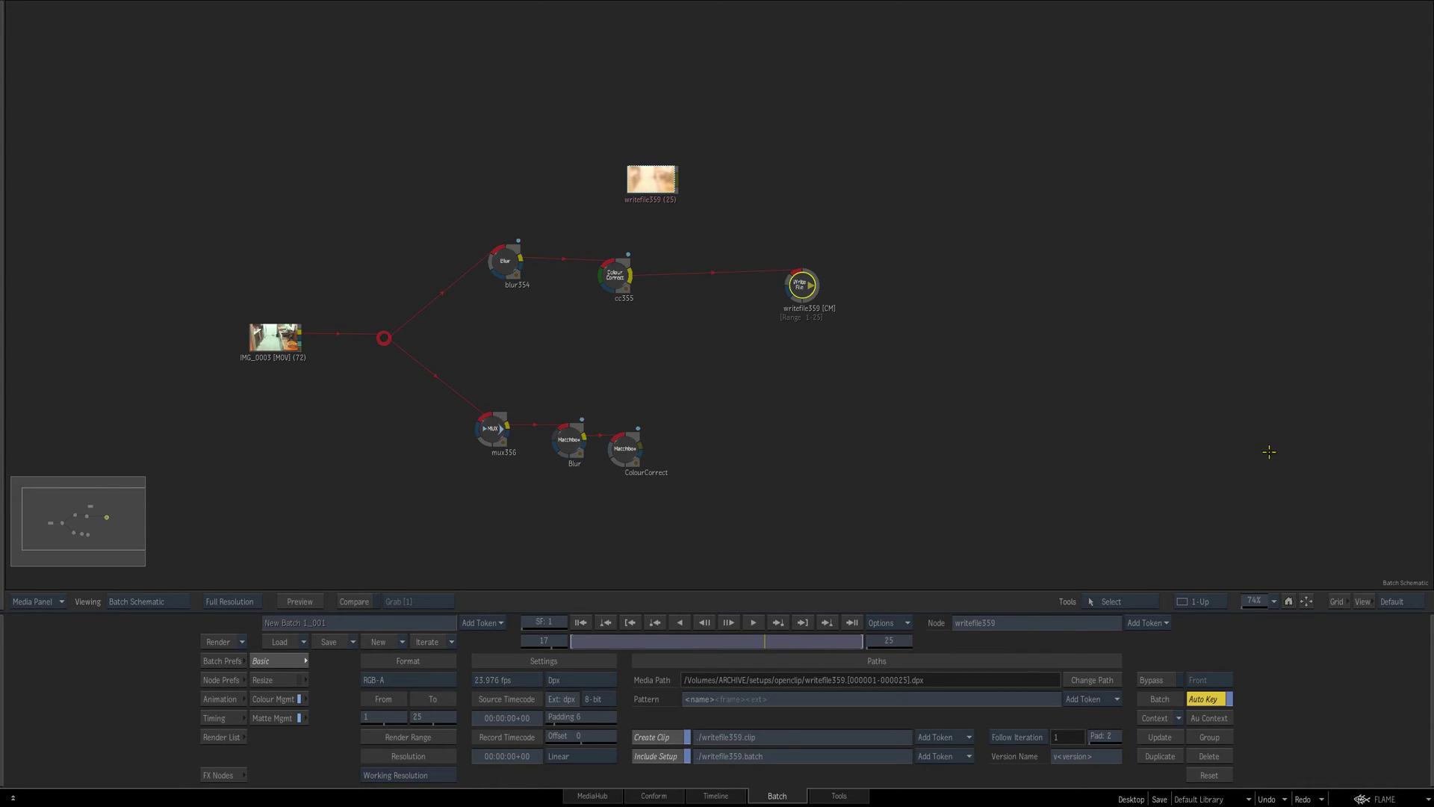
Glance at the Timeline, return to Batch and realign the lower branch's mux356, Blur and ColourCorrect nodes
{"action": "left_click", "coordinate": [632, 451]}
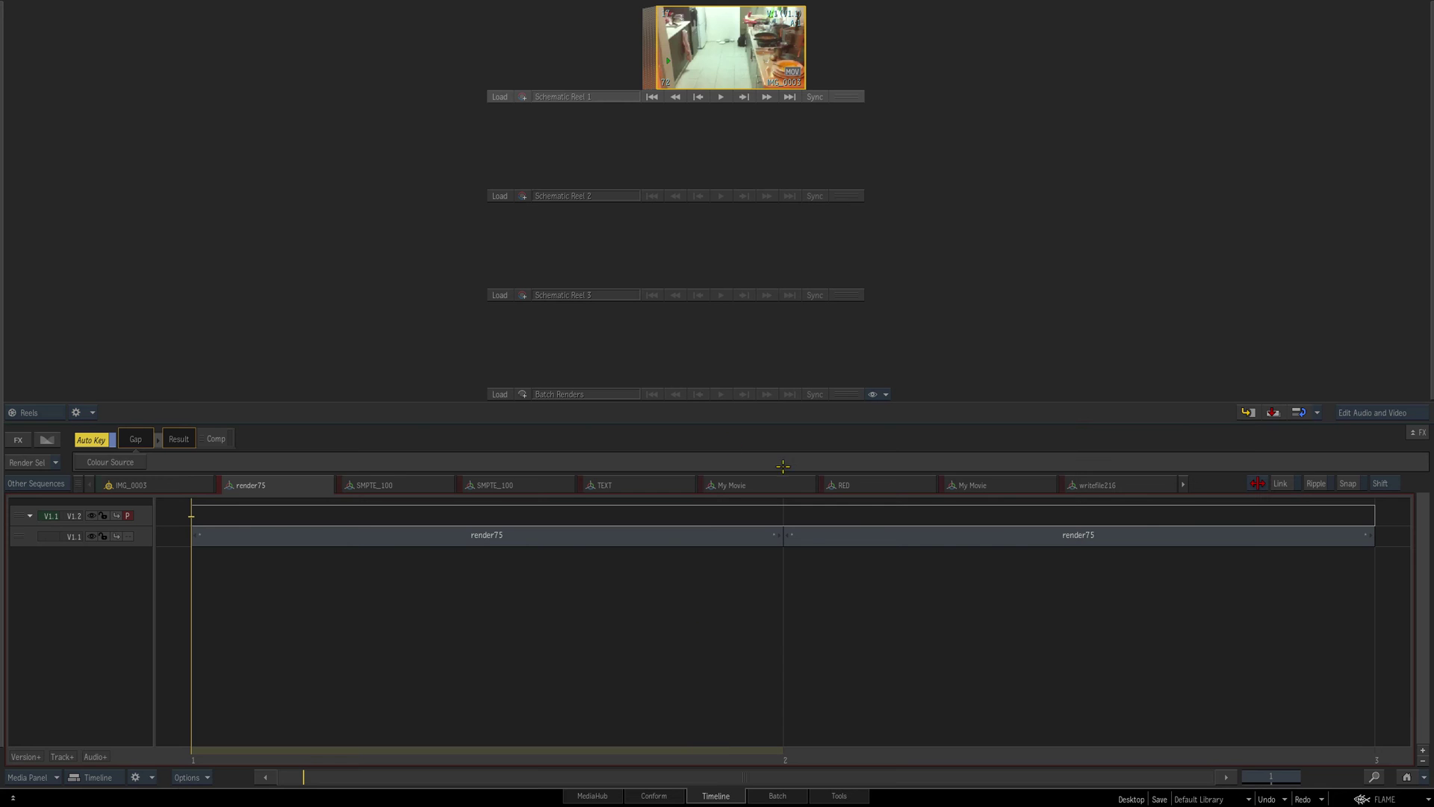
{"action": "left_click", "coordinate": [777, 795]}
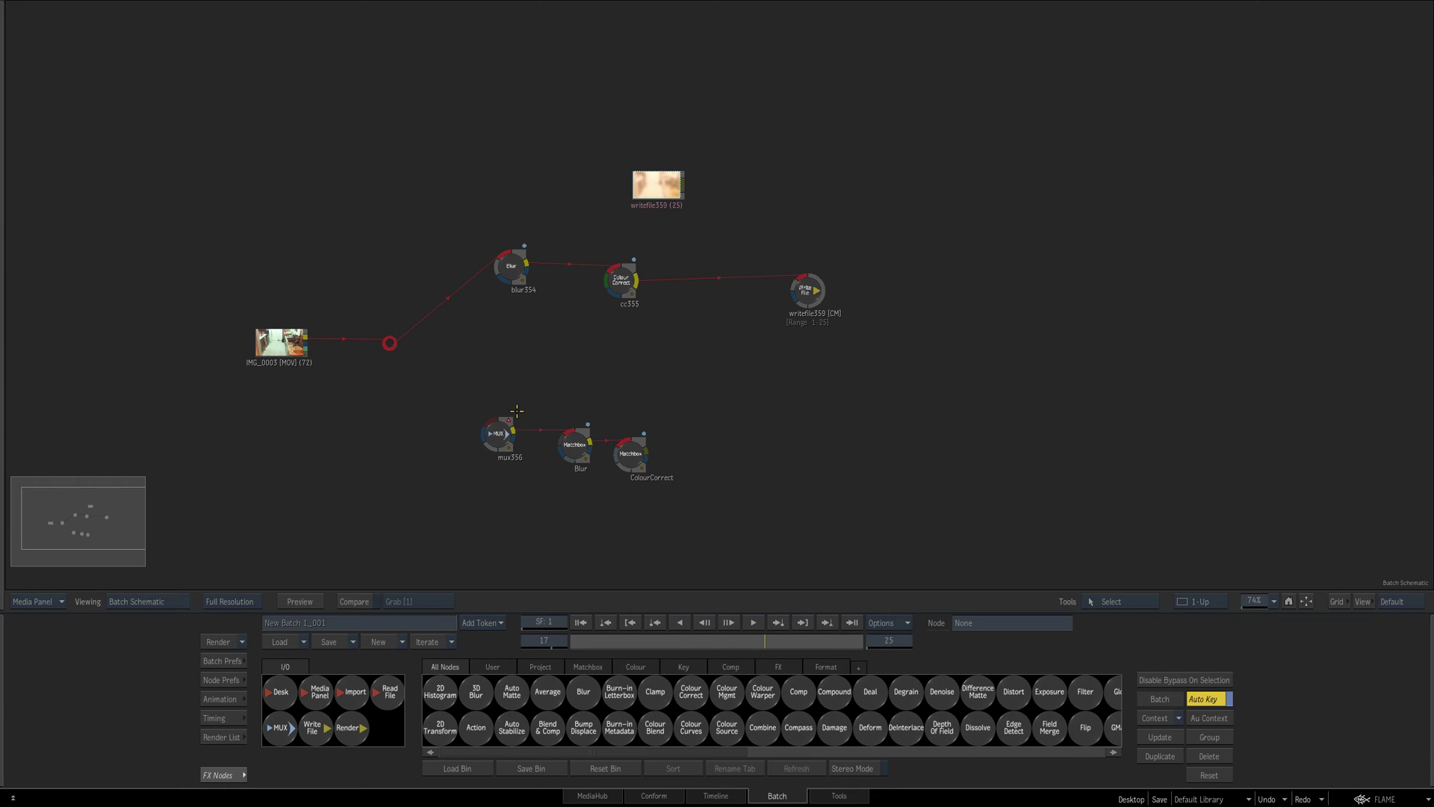
{"action": "left_click_drag", "start_coordinate": [483, 417], "coordinate": [465, 425]}
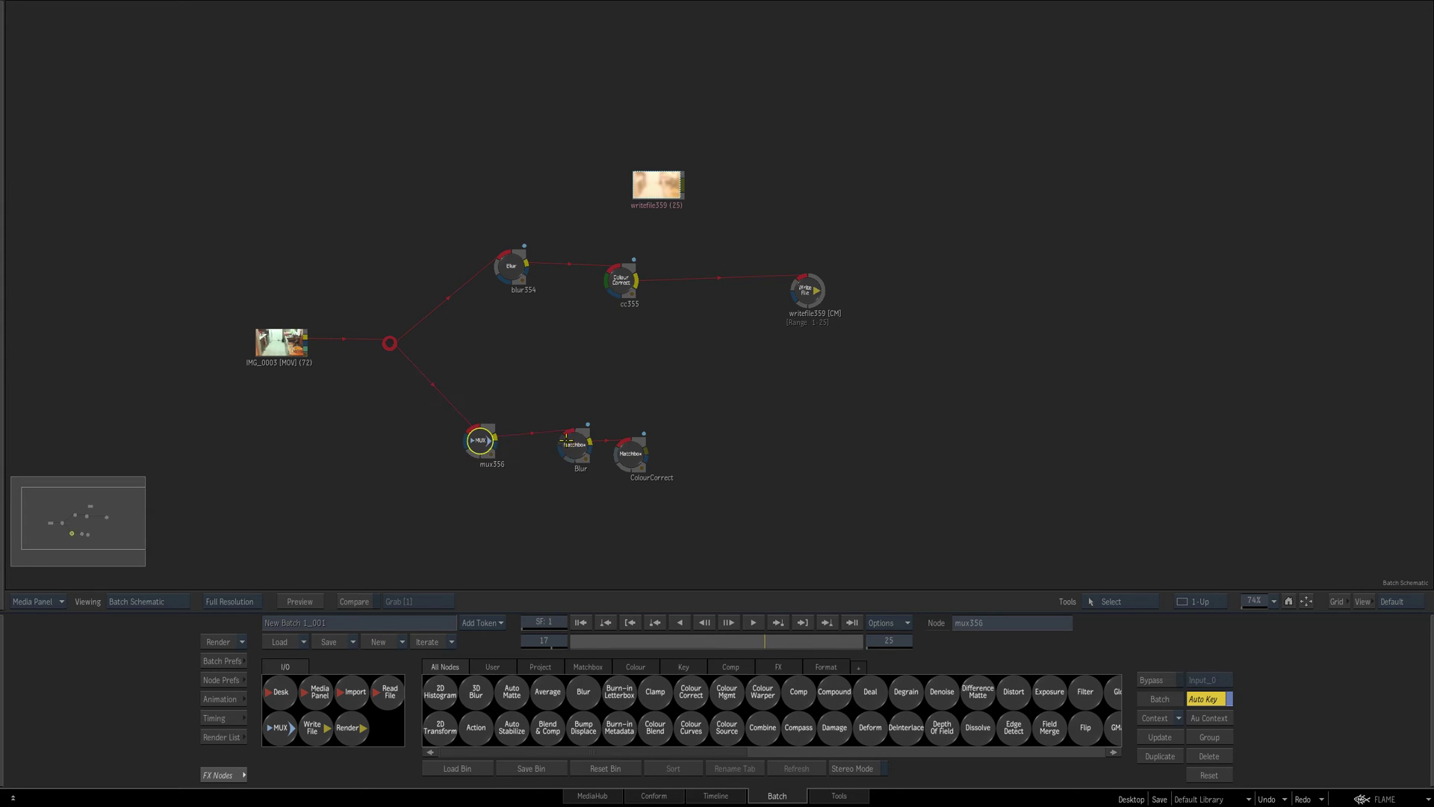
{"action": "mouse_move", "coordinate": [566, 439]}
{"action": "left_mouse_down"}
{"action": "mouse_move", "coordinate": [530, 435]}
{"action": "mouse_move", "coordinate": [543, 440]}
{"action": "left_mouse_up"}
{"action": "left_click_drag", "start_coordinate": [632, 453], "coordinate": [620, 447]}
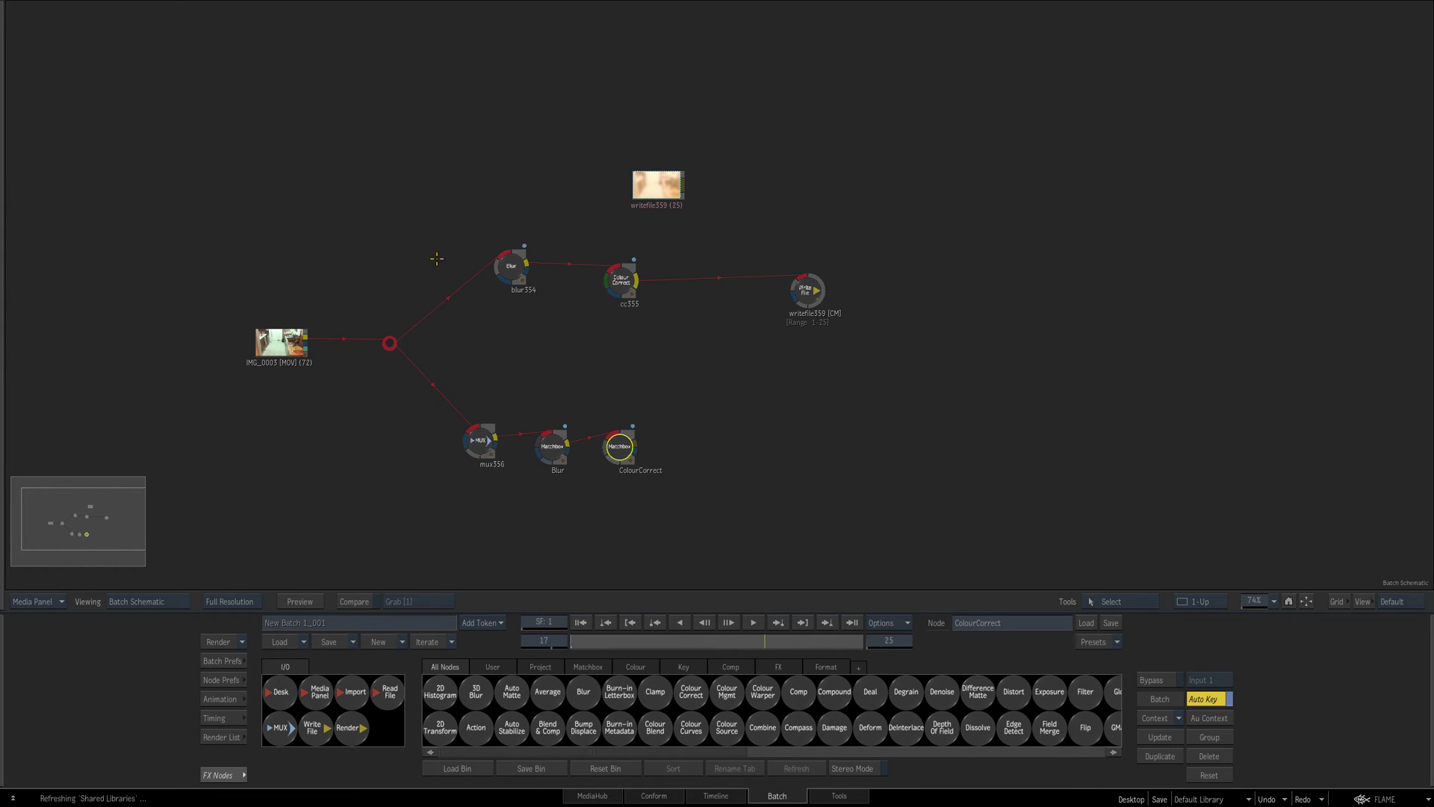
Adjust the positions of the IMG_0003 source, blur354, cc355, lower Blur and Write File nodes
{"action": "left_click_drag", "start_coordinate": [282, 342], "coordinate": [286, 341]}
{"action": "left_click_drag", "start_coordinate": [515, 266], "coordinate": [516, 279]}
{"action": "left_click_drag", "start_coordinate": [633, 286], "coordinate": [628, 290]}
{"action": "left_click_drag", "start_coordinate": [552, 448], "coordinate": [635, 440]}
{"action": "left_click", "coordinate": [836, 272]}
{"action": "left_click_drag", "start_coordinate": [801, 287], "coordinate": [814, 297]}
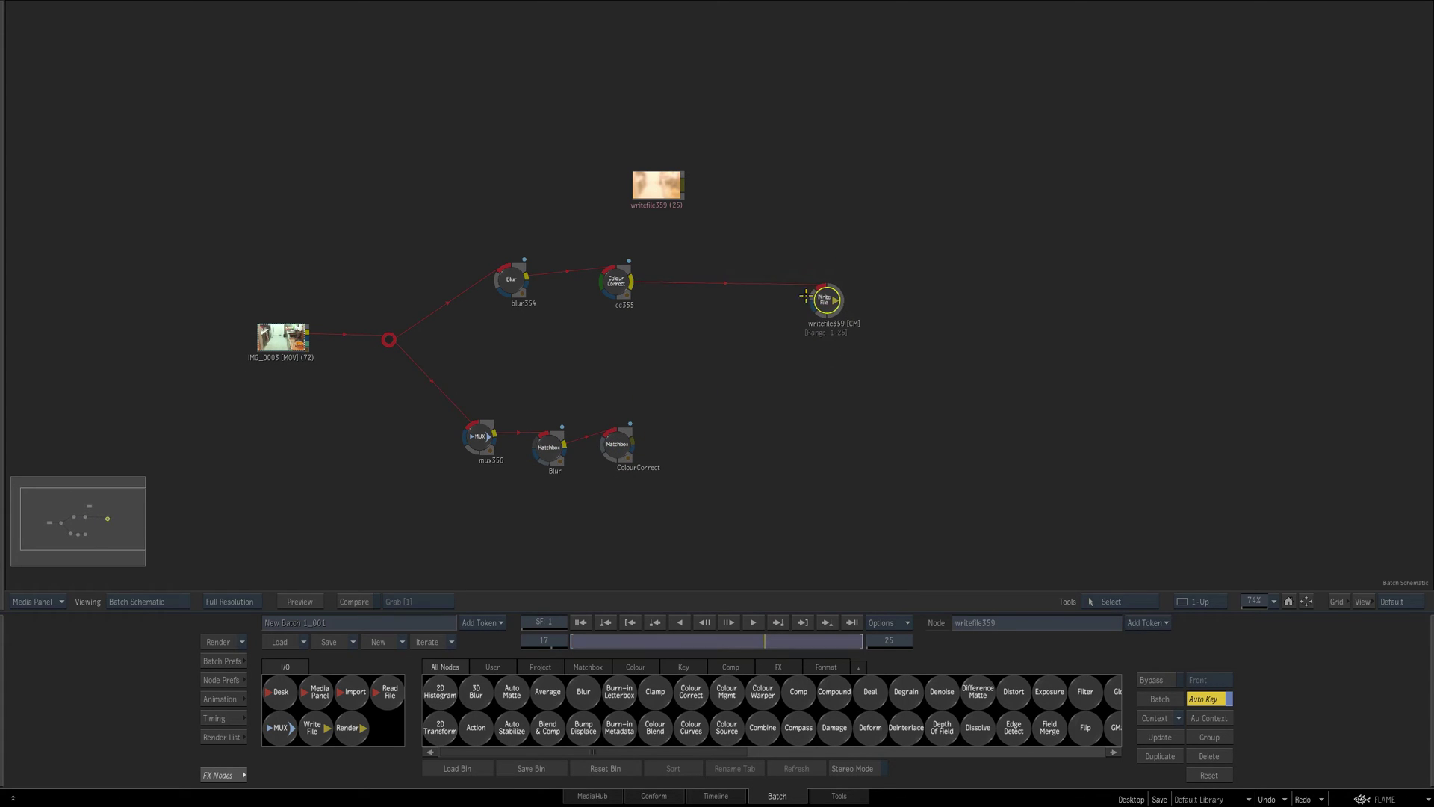
Shift the writefile359 clip and reposition the IMG_0003 source in the schematic
{"action": "left_click_drag", "start_coordinate": [651, 187], "coordinate": [672, 191]}
{"action": "left_click_drag", "start_coordinate": [380, 362], "coordinate": [535, 347]}
{"action": "left_click_drag", "start_coordinate": [440, 318], "coordinate": [412, 325]}
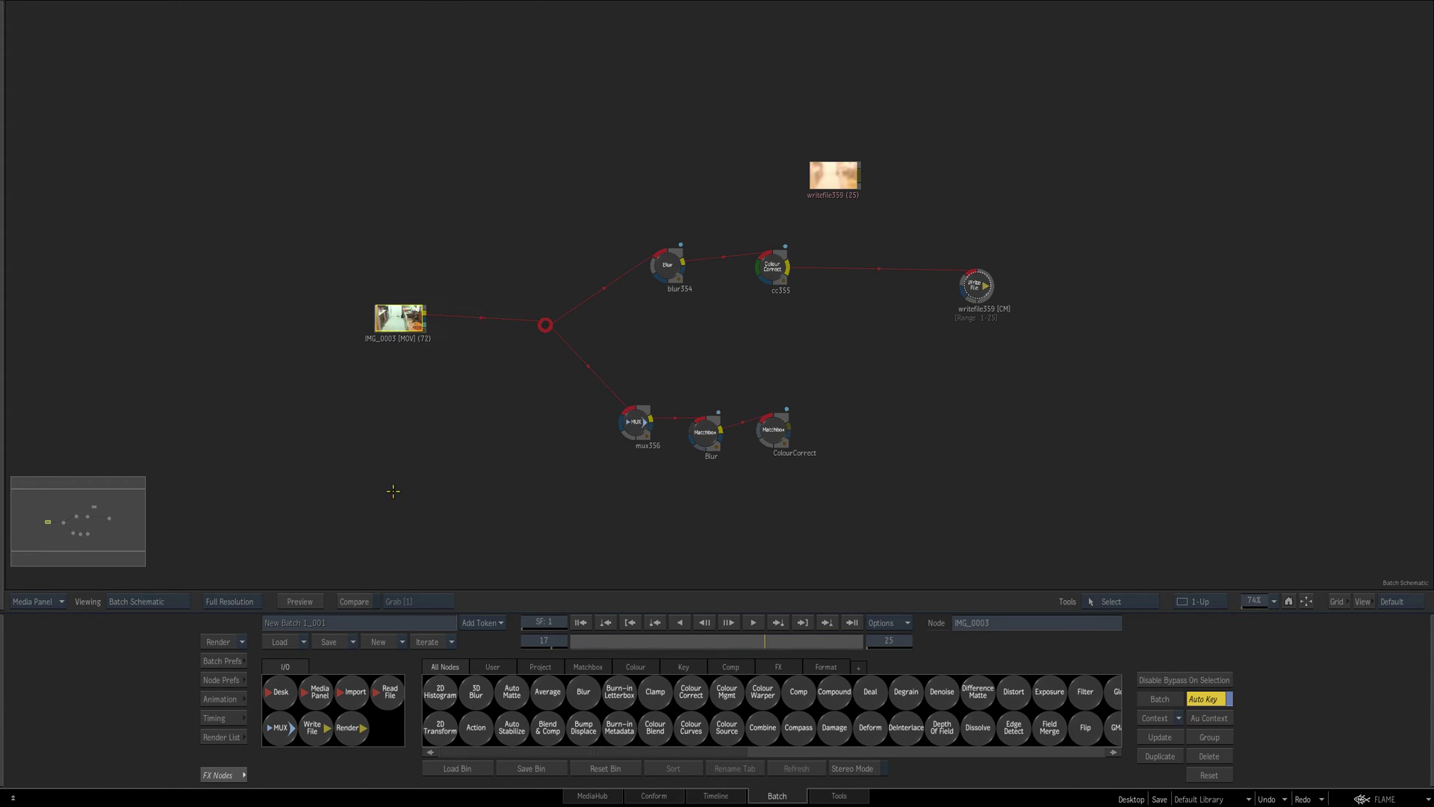
{"action": "left_click", "coordinate": [356, 645]}
{"action": "left_click", "coordinate": [361, 365]}
{"action": "left_click_drag", "start_coordinate": [392, 318], "coordinate": [393, 327]}
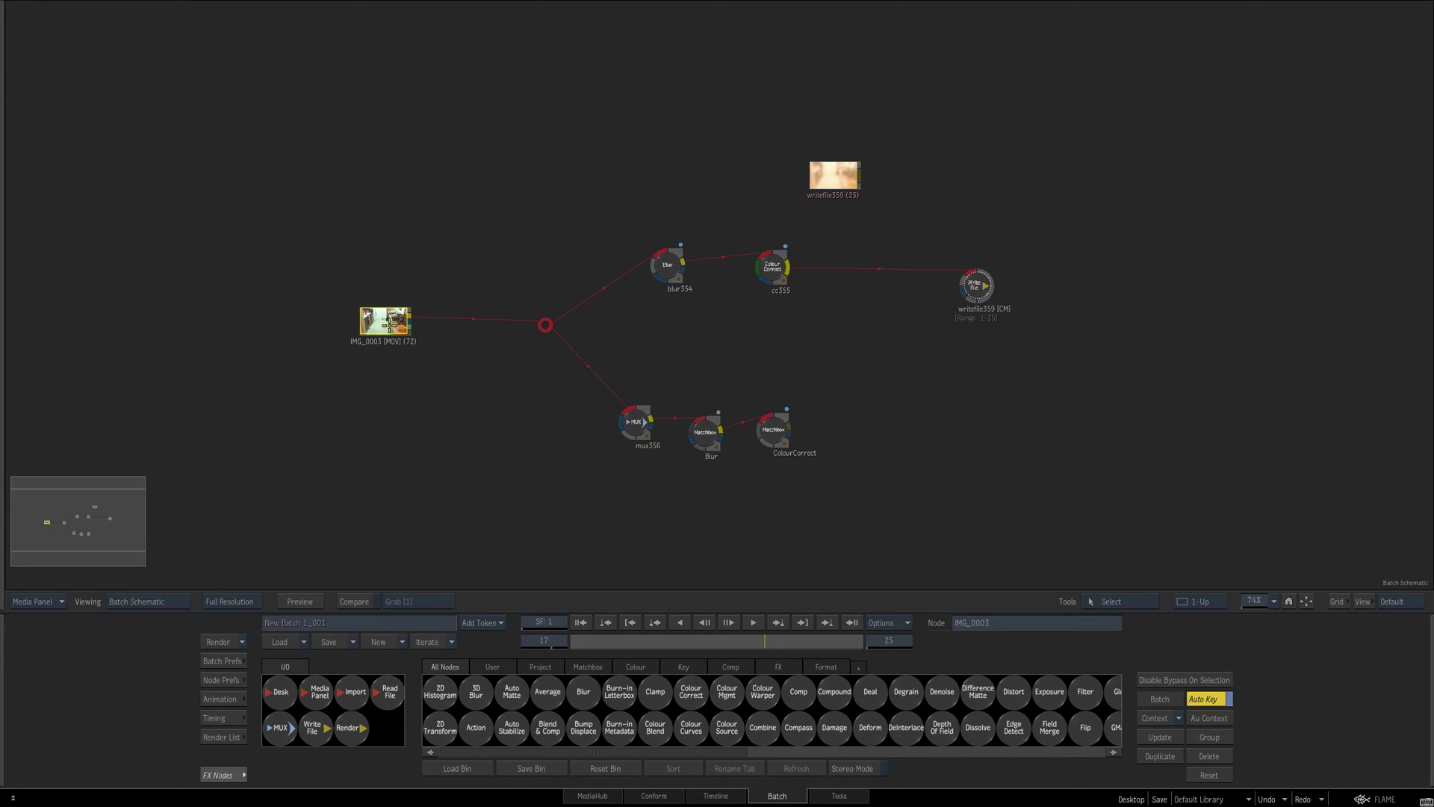
Open the IMG_0003 source in the Timeline to check its clip details, return to Batch and reposition the source
{"action": "right_click", "coordinate": [392, 323]}
{"action": "left_click", "coordinate": [411, 328]}
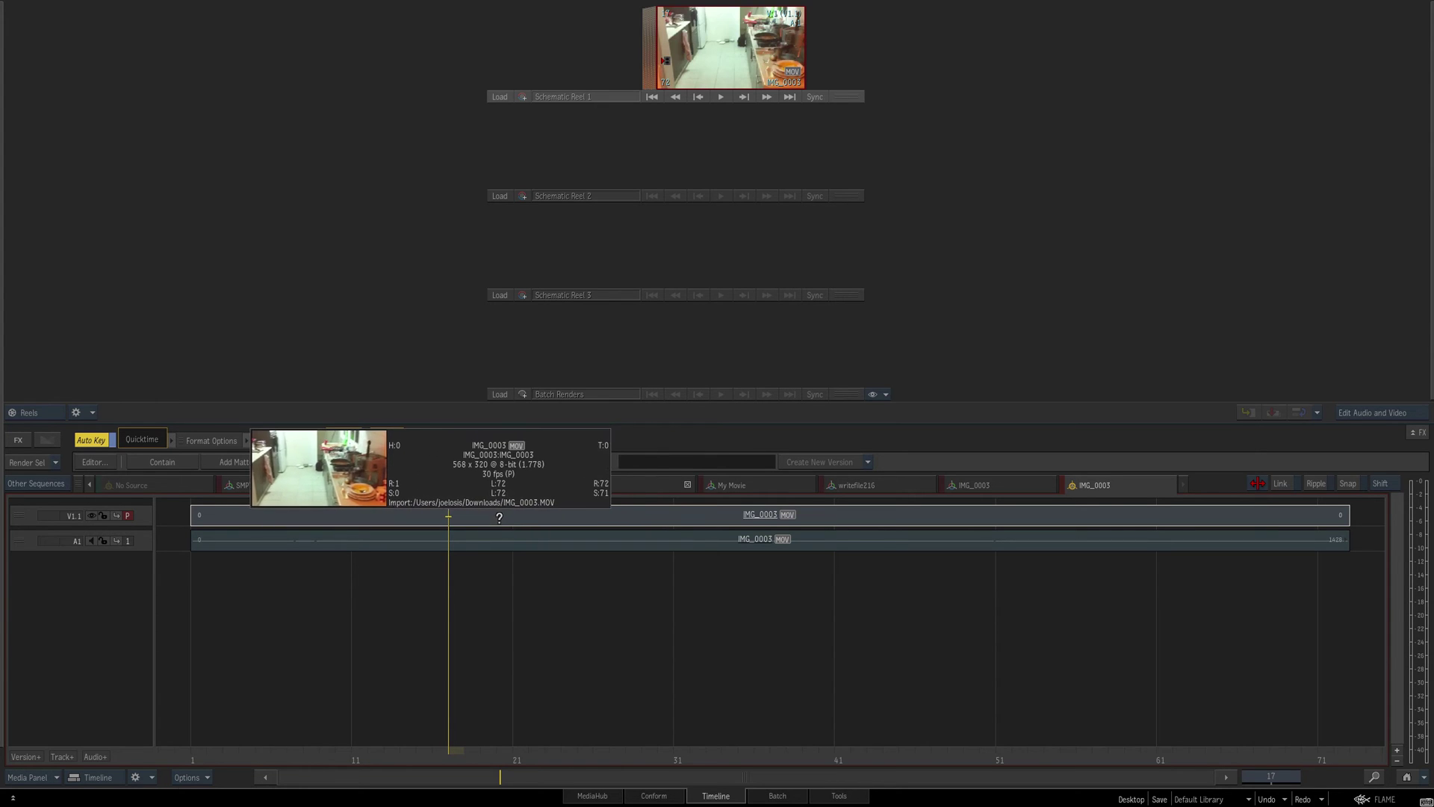
{"action": "left_click", "coordinate": [762, 794]}
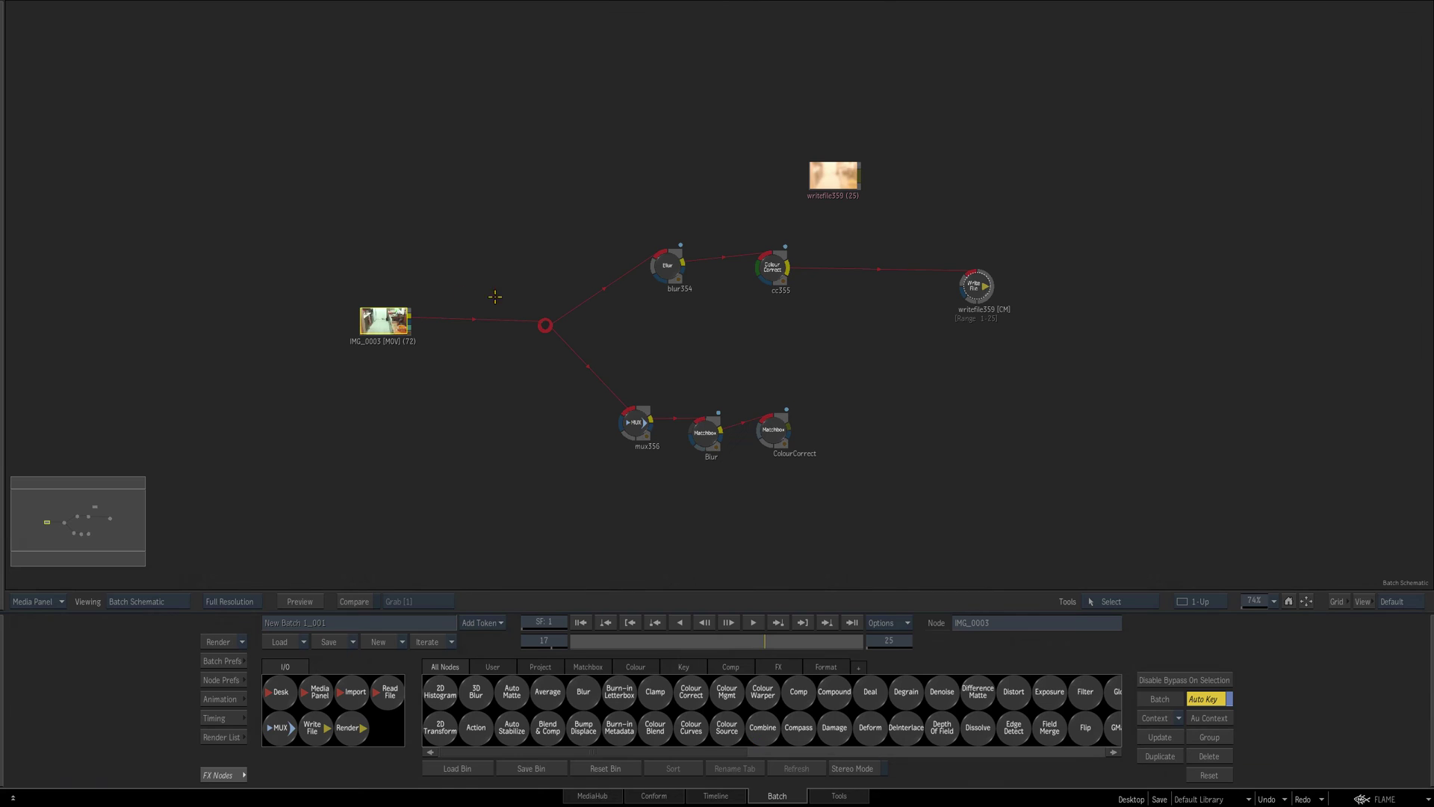
{"action": "left_click_drag", "start_coordinate": [377, 321], "coordinate": [415, 330]}
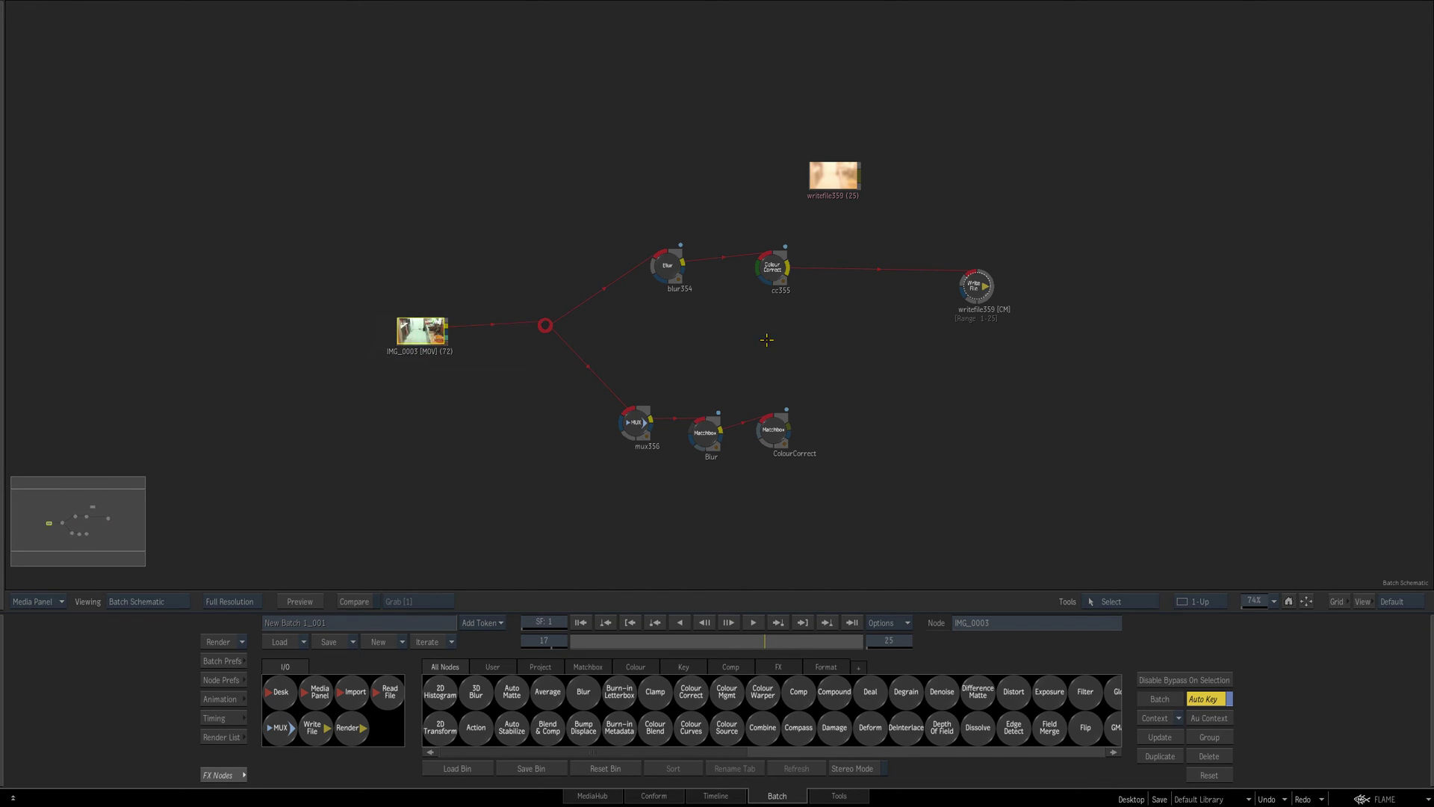
Switch to Finder and check the size of the openclip folder in its info window
{"action": "key", "text": "super+Tab"}
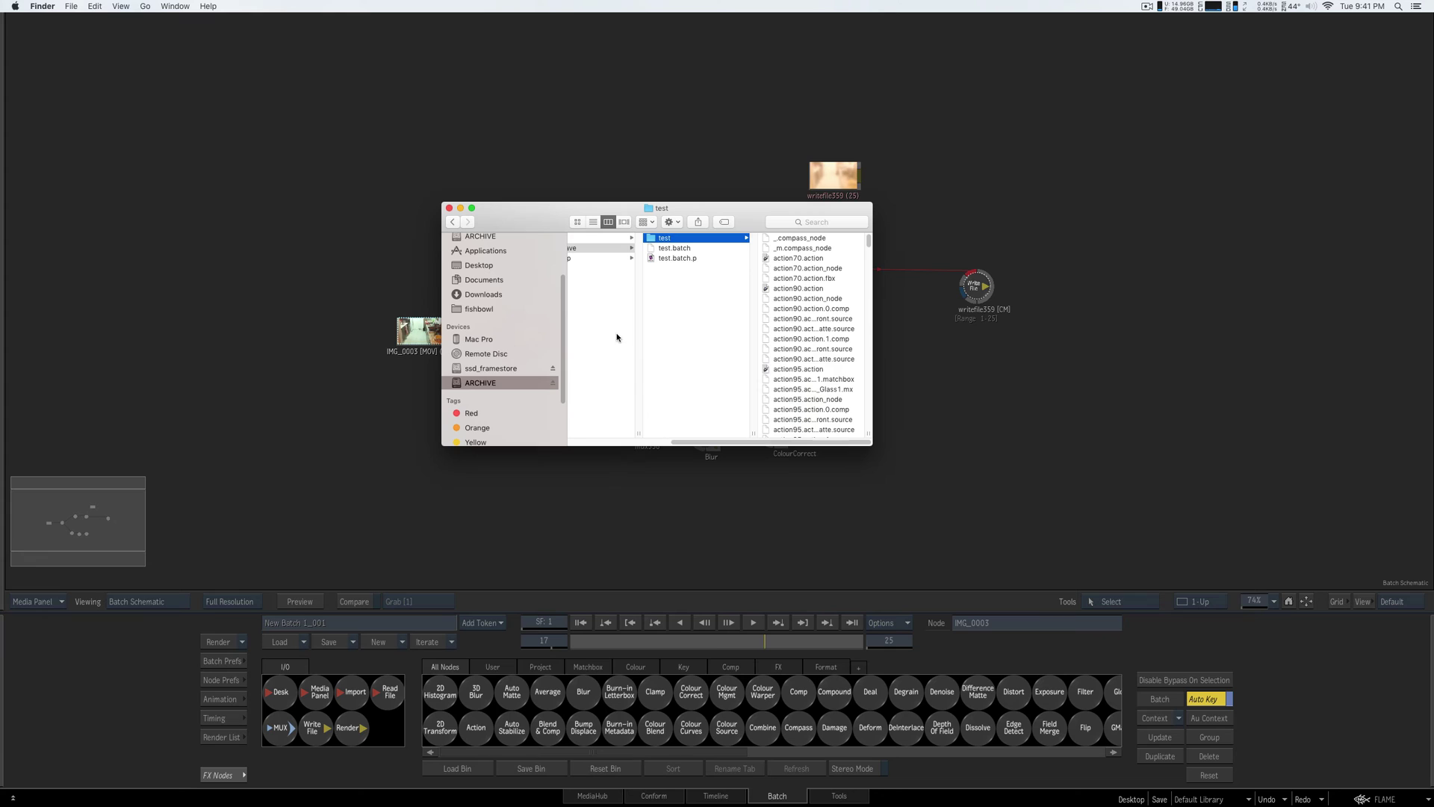
{"action": "scroll", "coordinate": [665, 336], "scroll_direction": "left", "scroll_amount": 3}
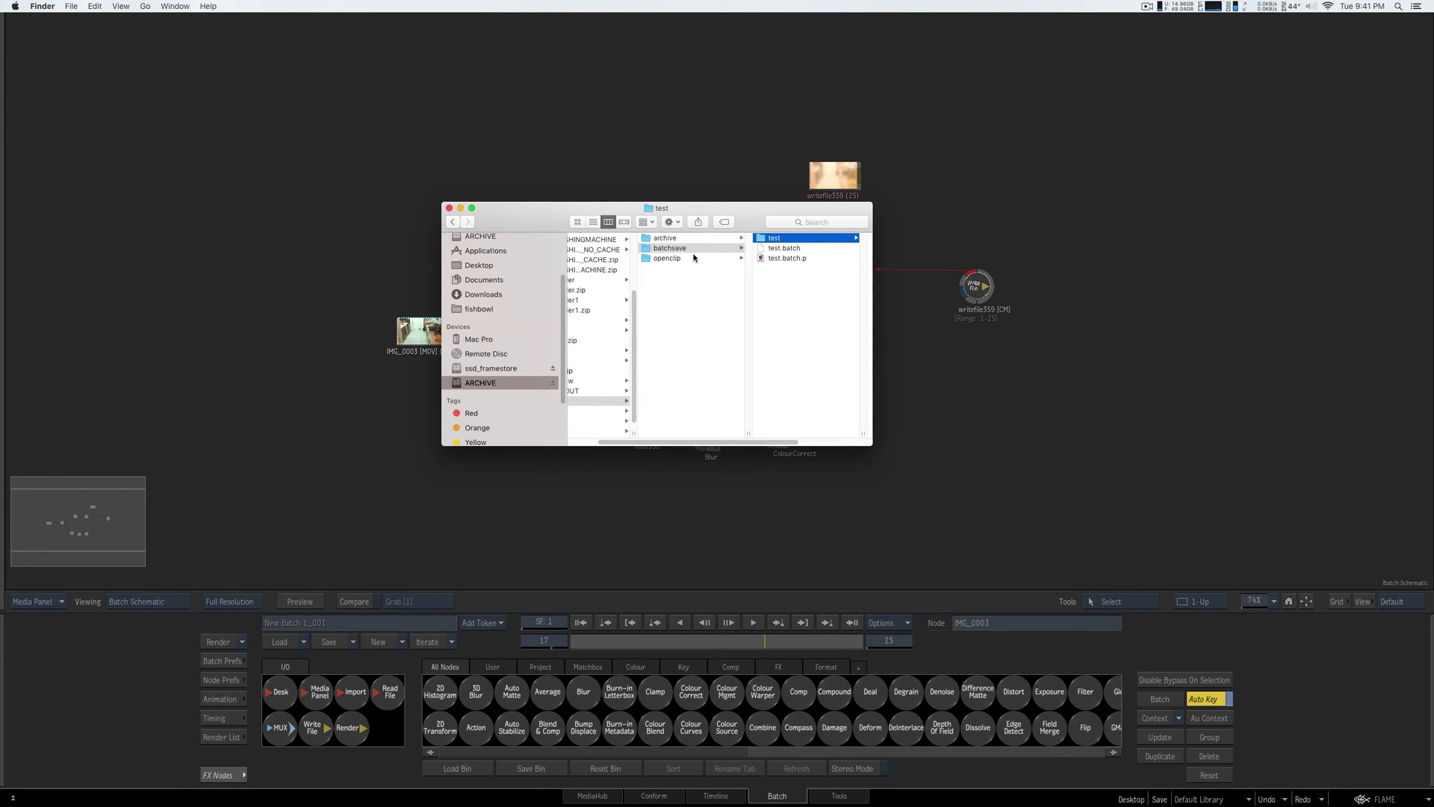
{"action": "left_click", "coordinate": [693, 259]}
{"action": "right_click", "coordinate": [658, 257]}
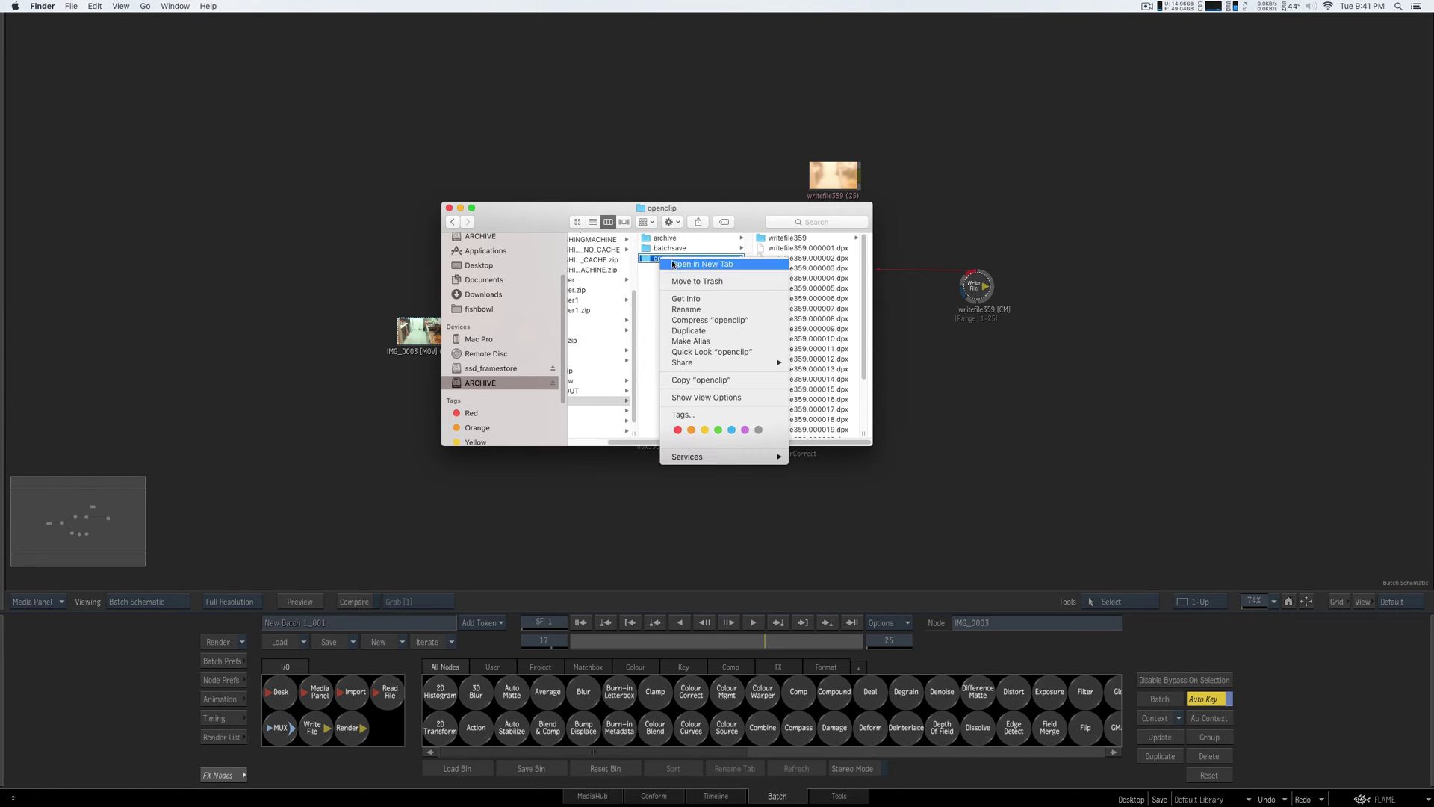
{"action": "left_click", "coordinate": [695, 301]}
{"action": "left_click_drag", "start_coordinate": [103, 25], "coordinate": [214, 61]}
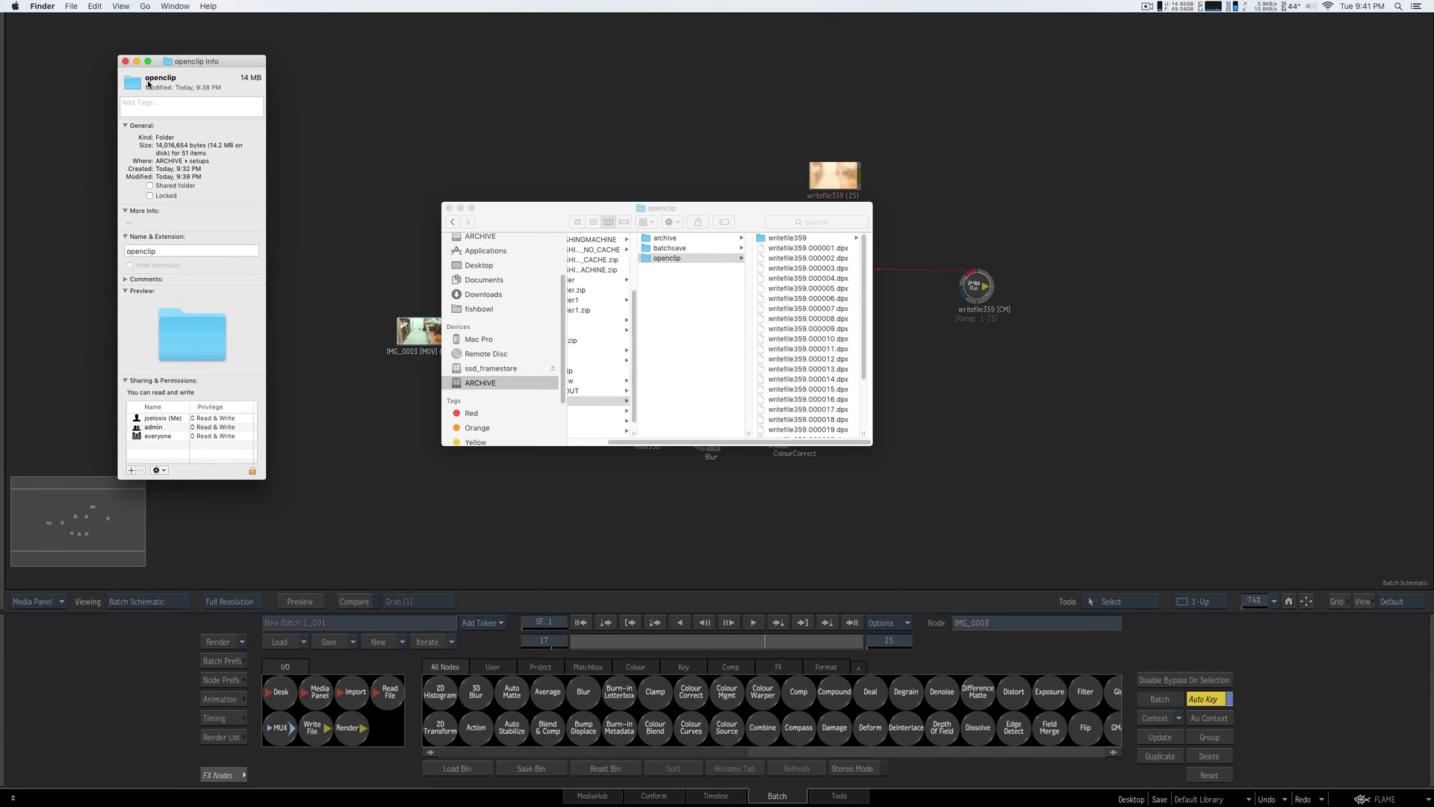
{"action": "left_click", "coordinate": [124, 61]}
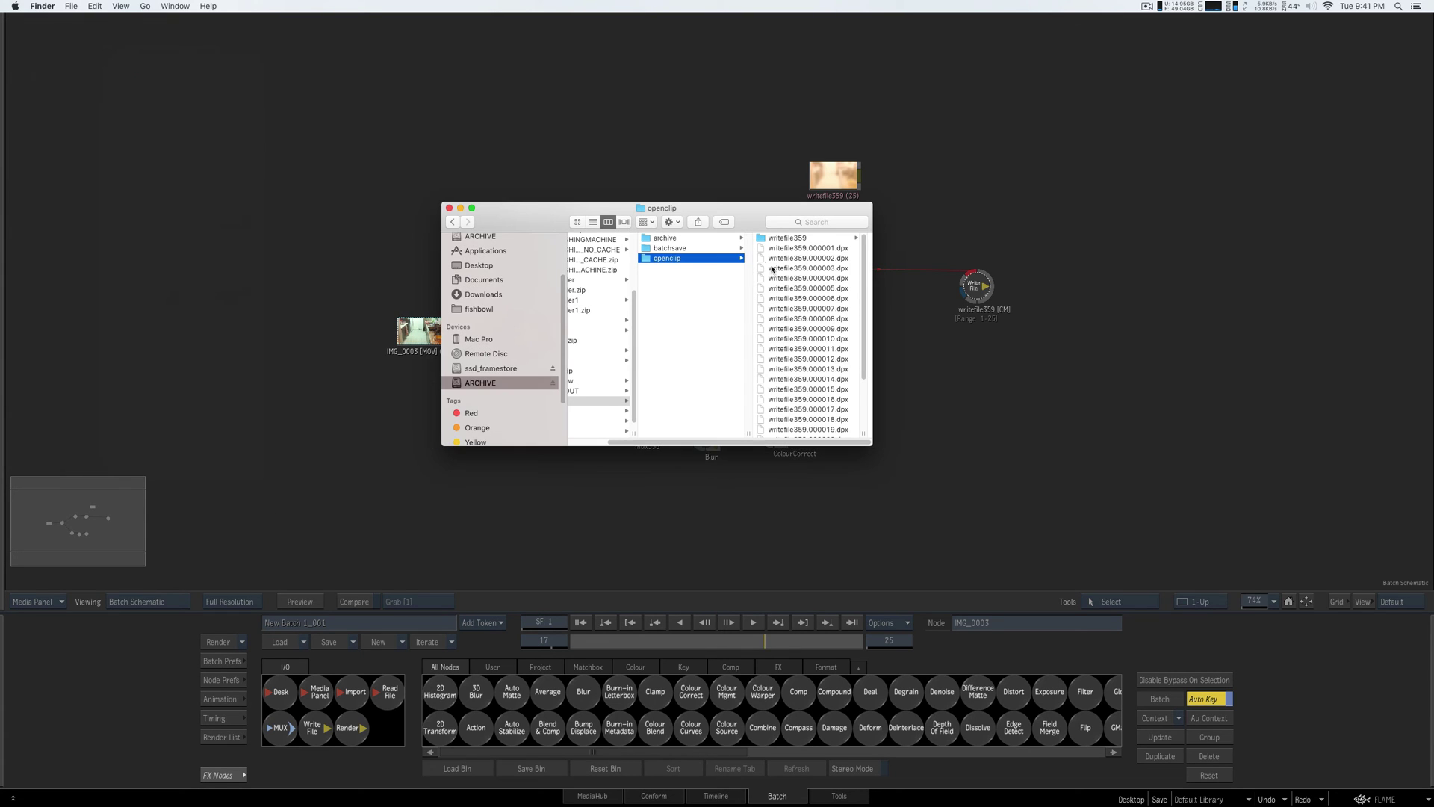
Check the size of the writefile359 folder inside openclip, select the batchsave folder and return to Flame
{"action": "left_click", "coordinate": [804, 237]}
{"action": "right_click", "coordinate": [718, 239]}
{"action": "left_click", "coordinate": [738, 276]}
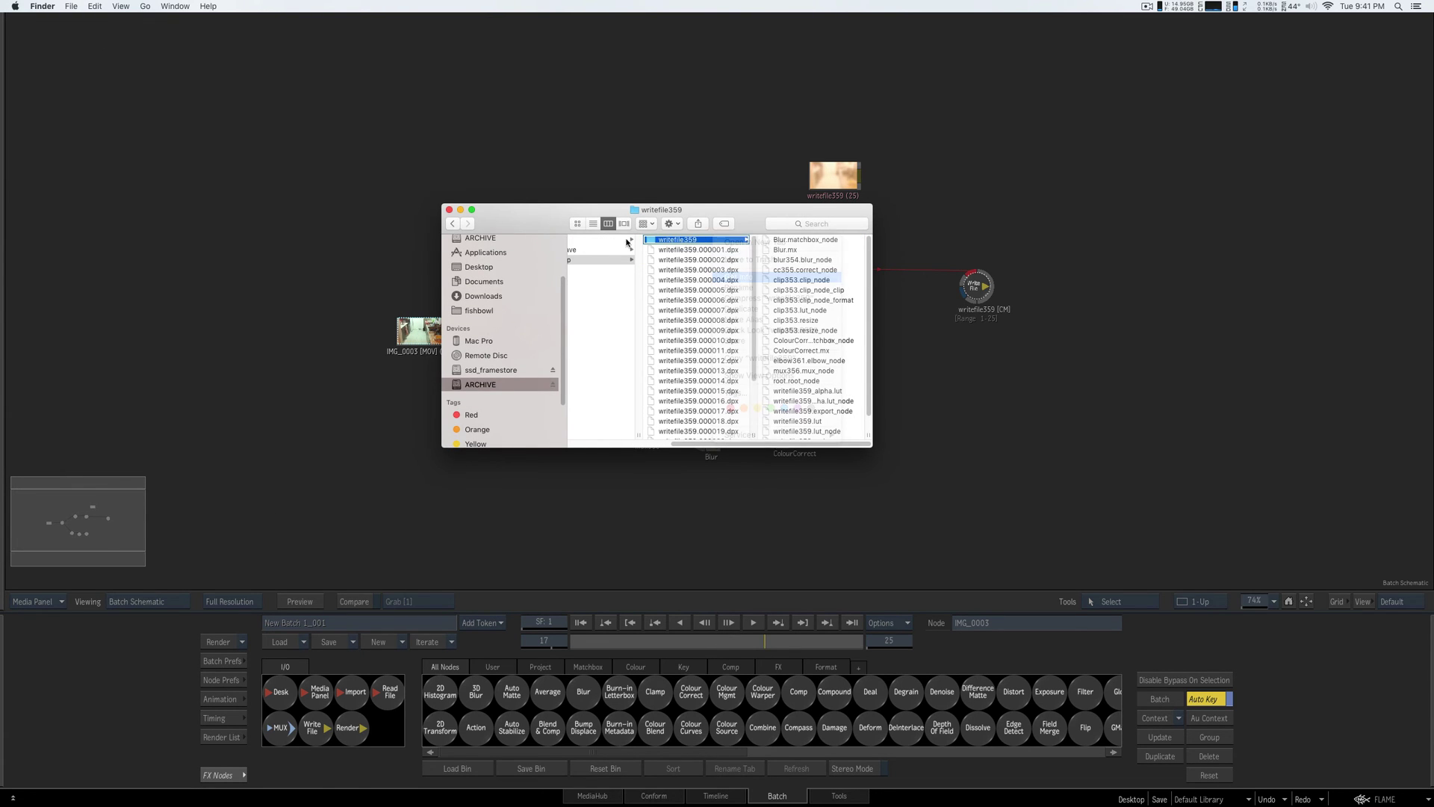
{"action": "left_click_drag", "start_coordinate": [116, 29], "coordinate": [223, 74]}
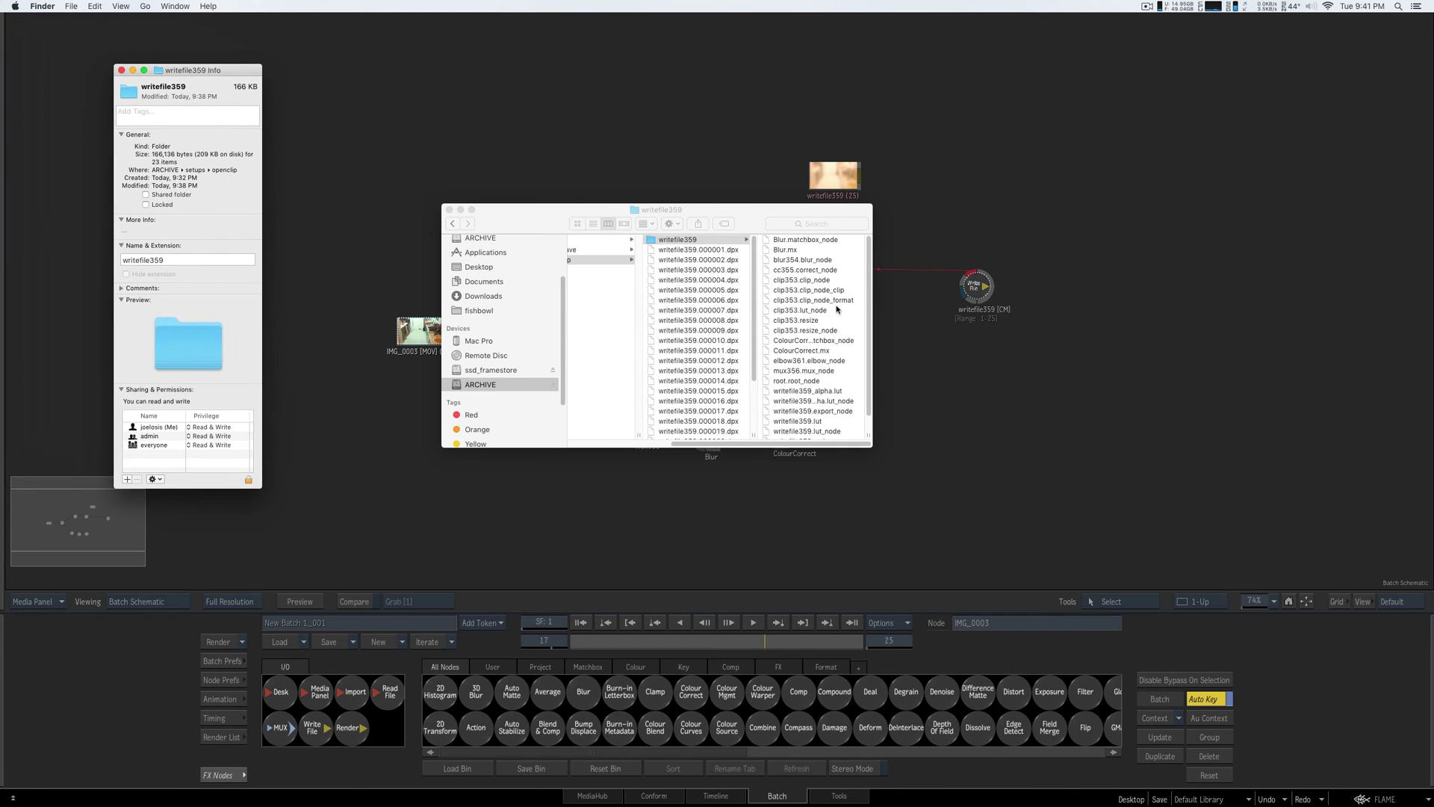
{"action": "left_click", "coordinate": [121, 70]}
{"action": "scroll", "coordinate": [640, 378], "scroll_direction": "left", "scroll_amount": 2}
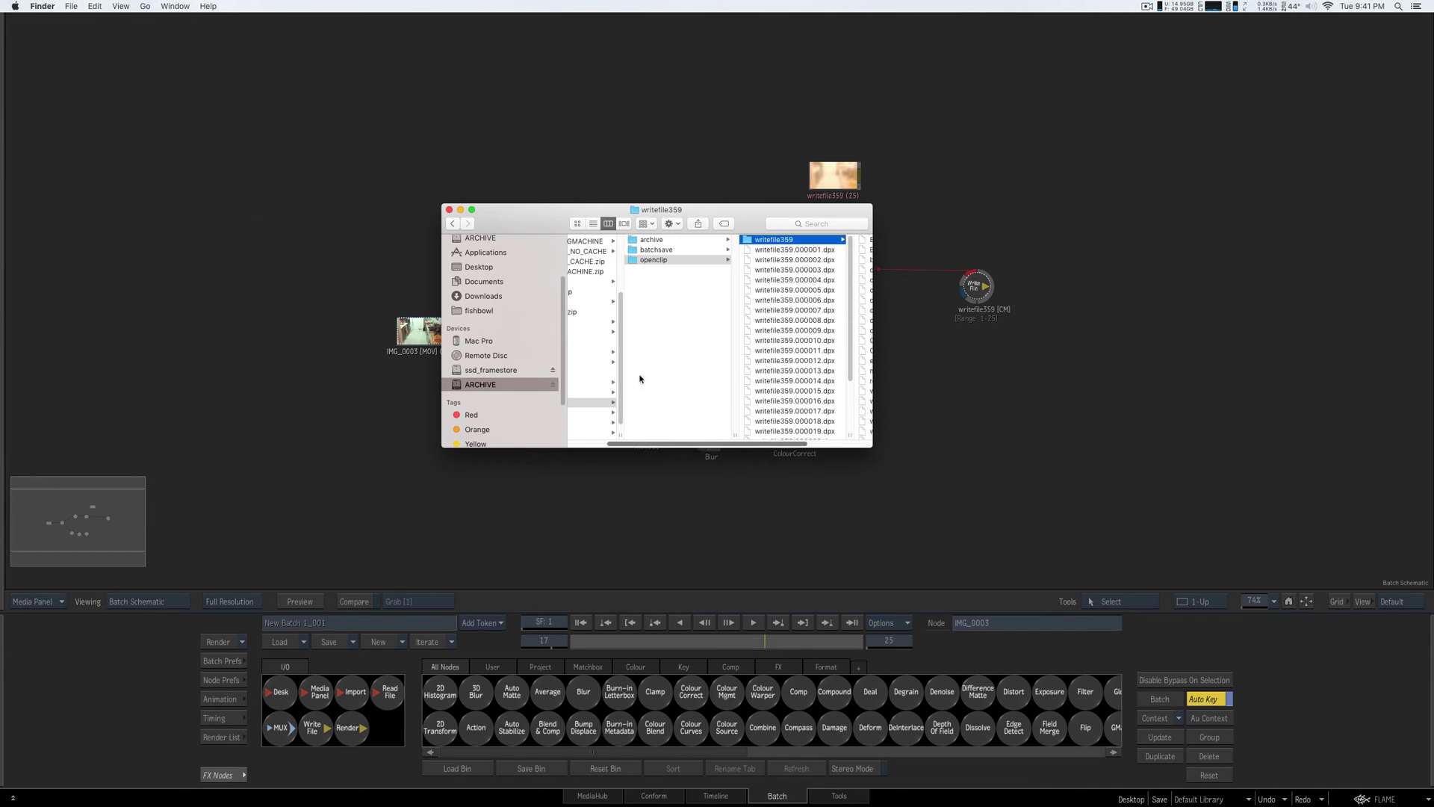
{"action": "left_click", "coordinate": [675, 250]}
{"action": "left_click", "coordinate": [316, 296]}
Go to frame 8 and reposition the IMG_0003 source and the Write File node in the schematic
{"action": "left_click_drag", "start_coordinate": [429, 334], "coordinate": [338, 342]}
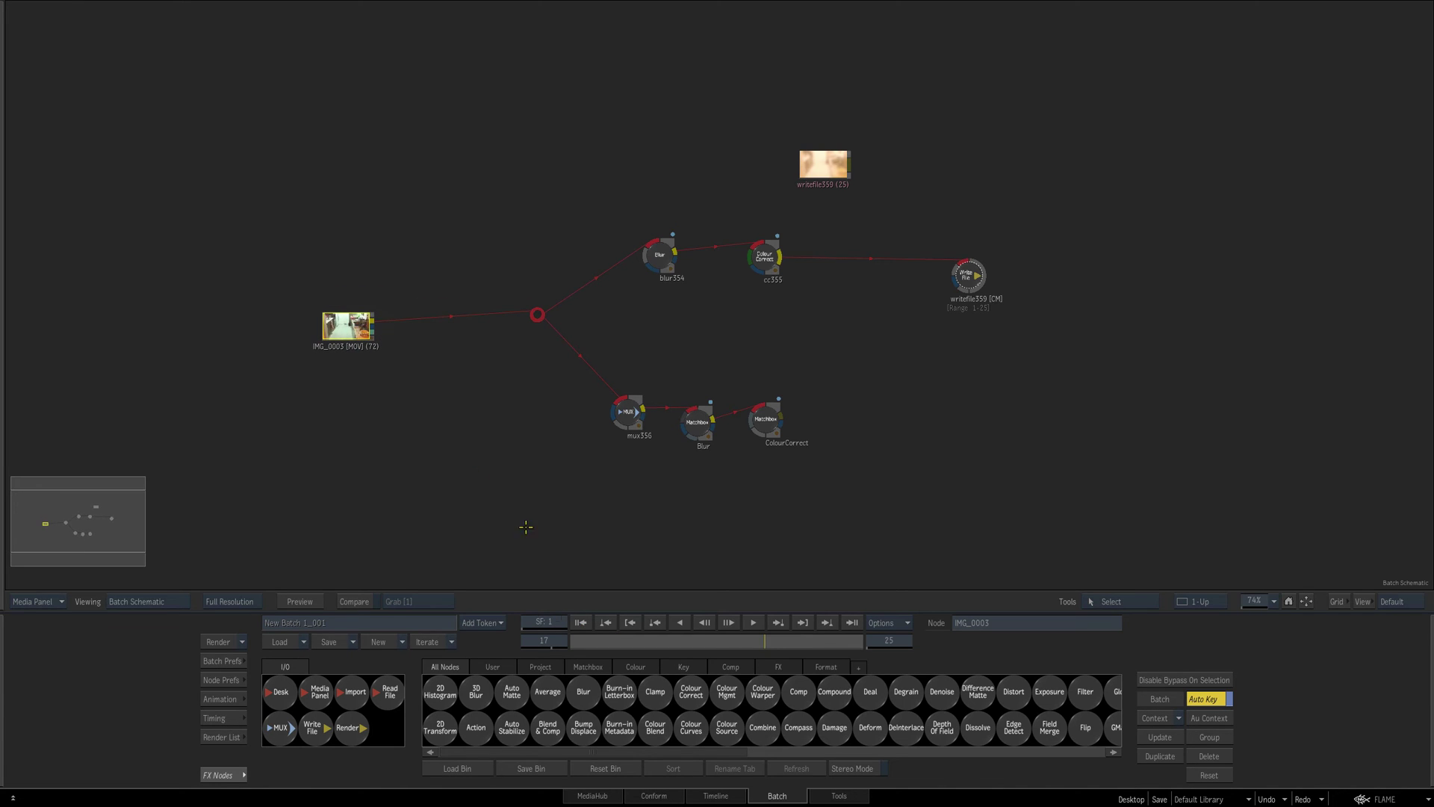
{"action": "left_click", "coordinate": [581, 623]}
{"action": "left_click_drag", "start_coordinate": [594, 640], "coordinate": [655, 641]}
{"action": "left_click_drag", "start_coordinate": [345, 325], "coordinate": [341, 324]}
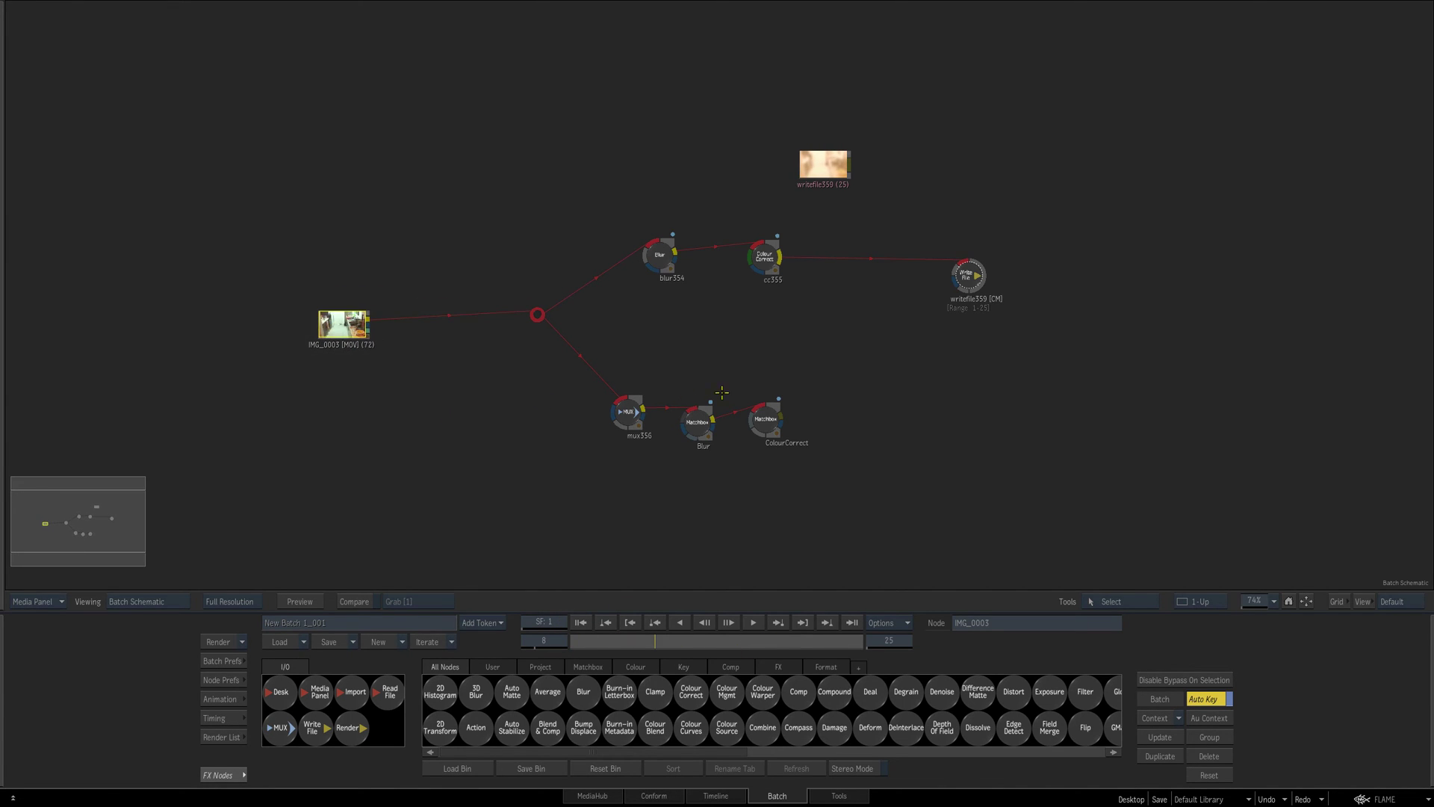
{"action": "left_click_drag", "start_coordinate": [962, 271], "coordinate": [930, 273]}
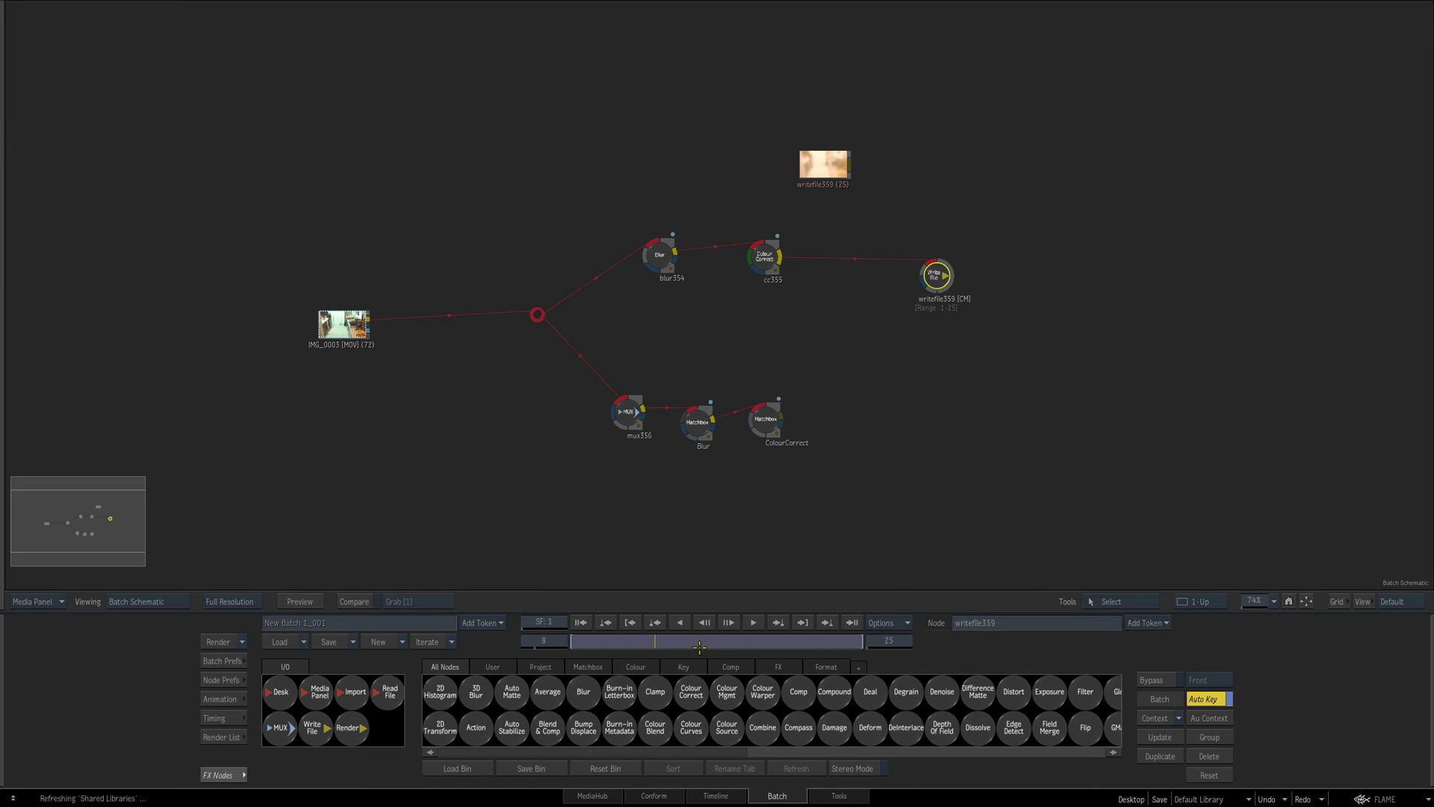
Rearrange the IMG_0003 source, the writefile359 clip and the nodes of the upper and lower branches
{"action": "left_click_drag", "start_coordinate": [314, 324], "coordinate": [431, 309]}
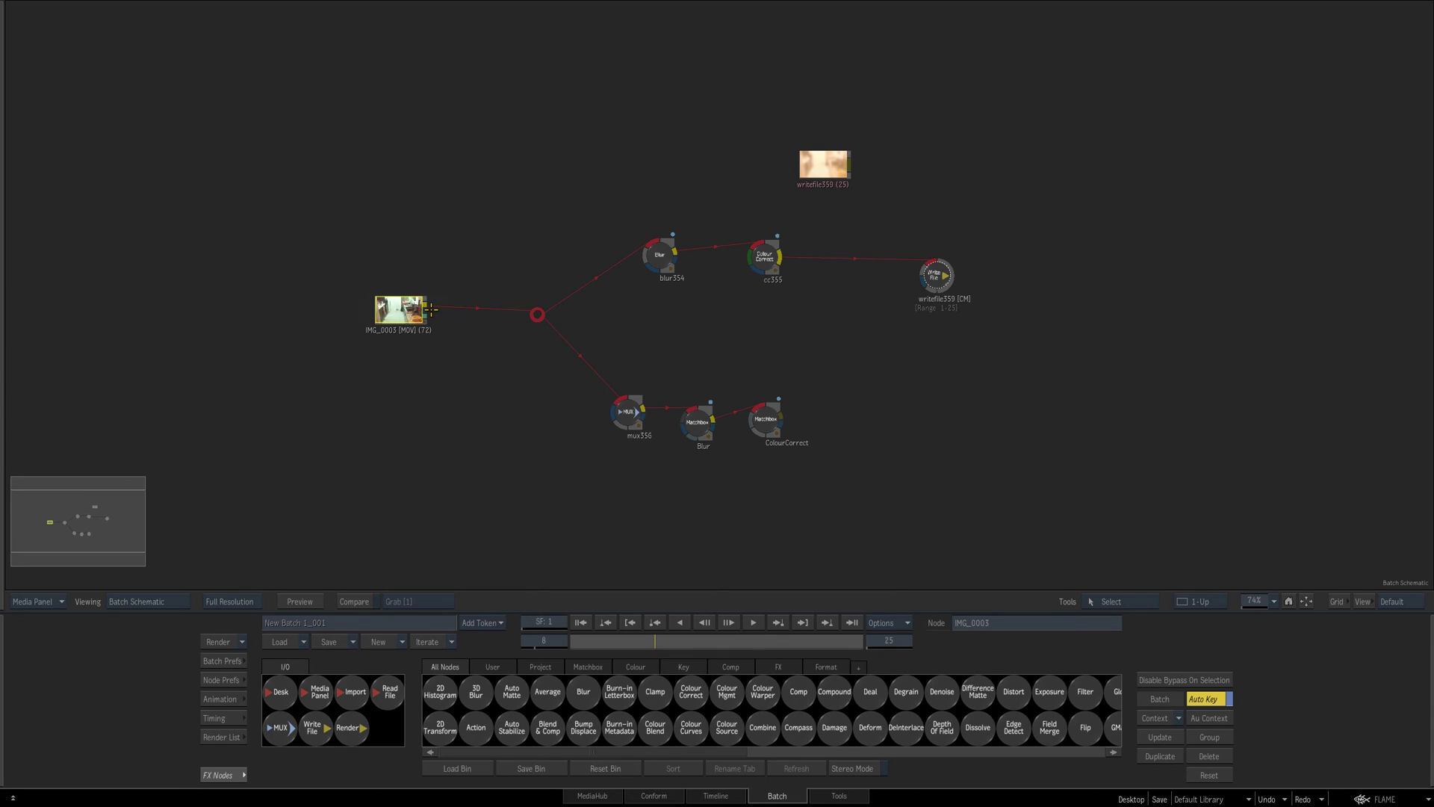
{"action": "left_click_drag", "start_coordinate": [745, 175], "coordinate": [706, 175]}
{"action": "mouse_move", "coordinate": [803, 164]}
{"action": "left_mouse_down"}
{"action": "mouse_move", "coordinate": [808, 180]}
{"action": "mouse_move", "coordinate": [785, 160]}
{"action": "left_mouse_up"}
{"action": "left_click_drag", "start_coordinate": [480, 239], "coordinate": [499, 237]}
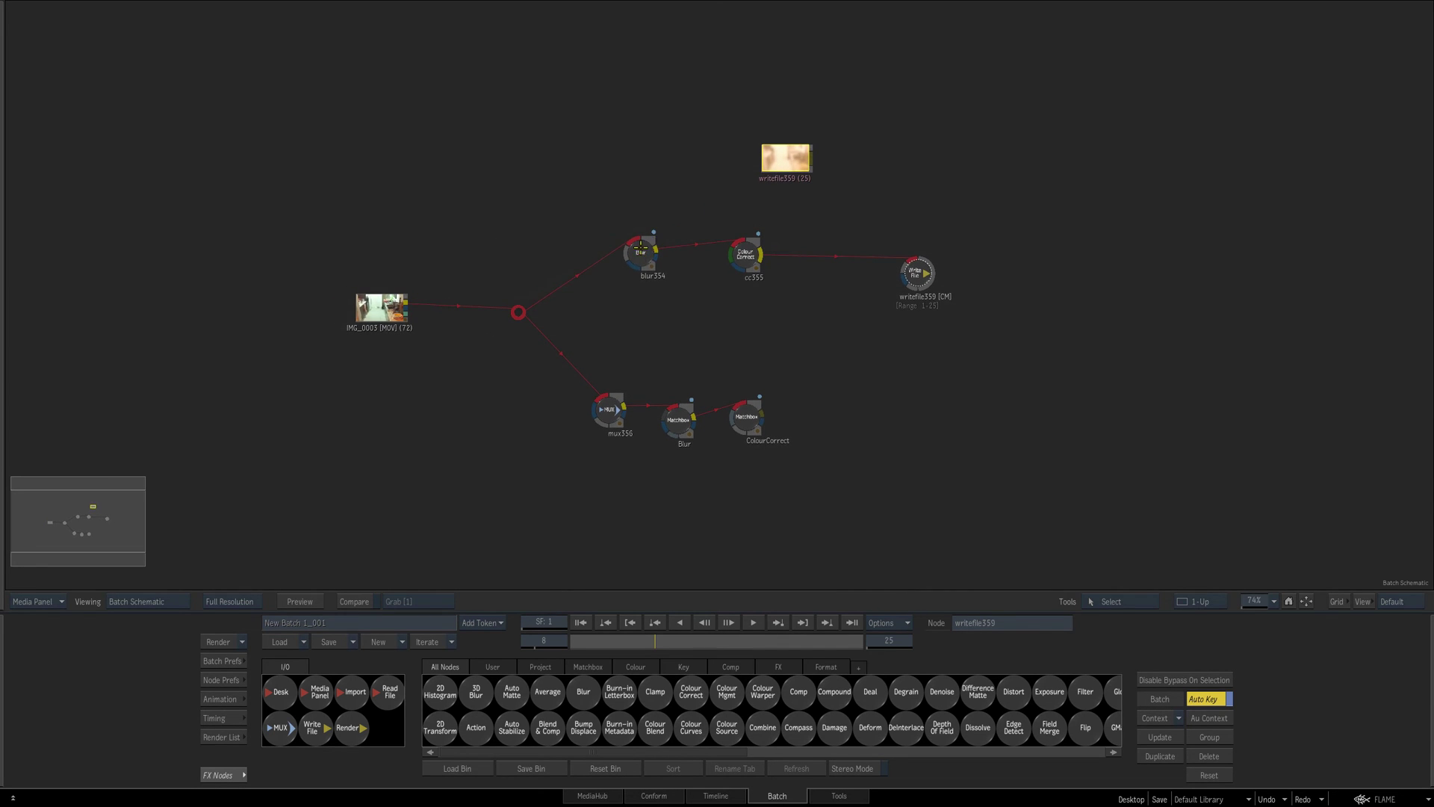
{"action": "left_click", "coordinate": [607, 410]}
{"action": "left_click_drag", "start_coordinate": [676, 424], "coordinate": [718, 417]}
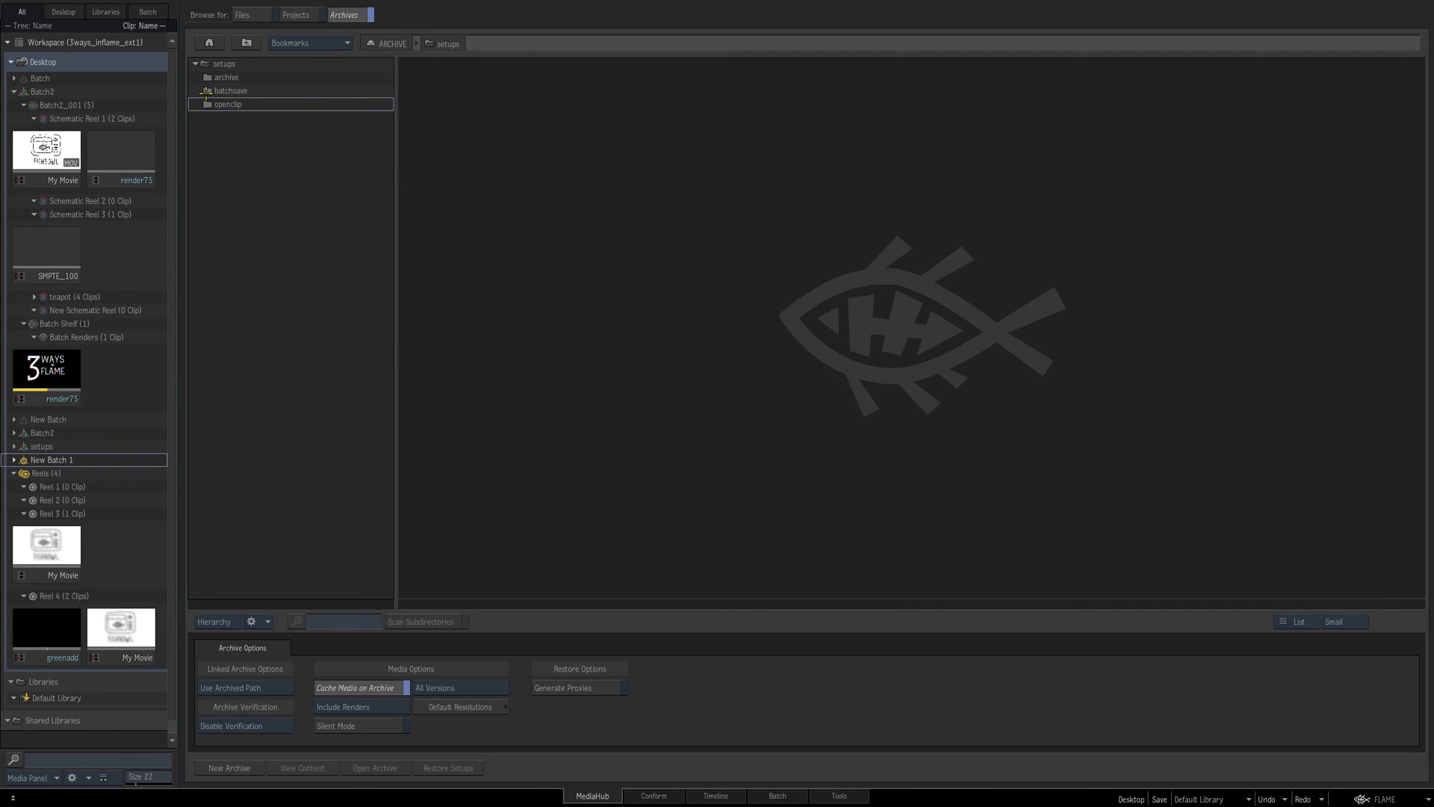
Browse the testrestire project in MediaHub through its workspace desktop to the Reels
{"action": "left_click", "coordinate": [293, 14]}
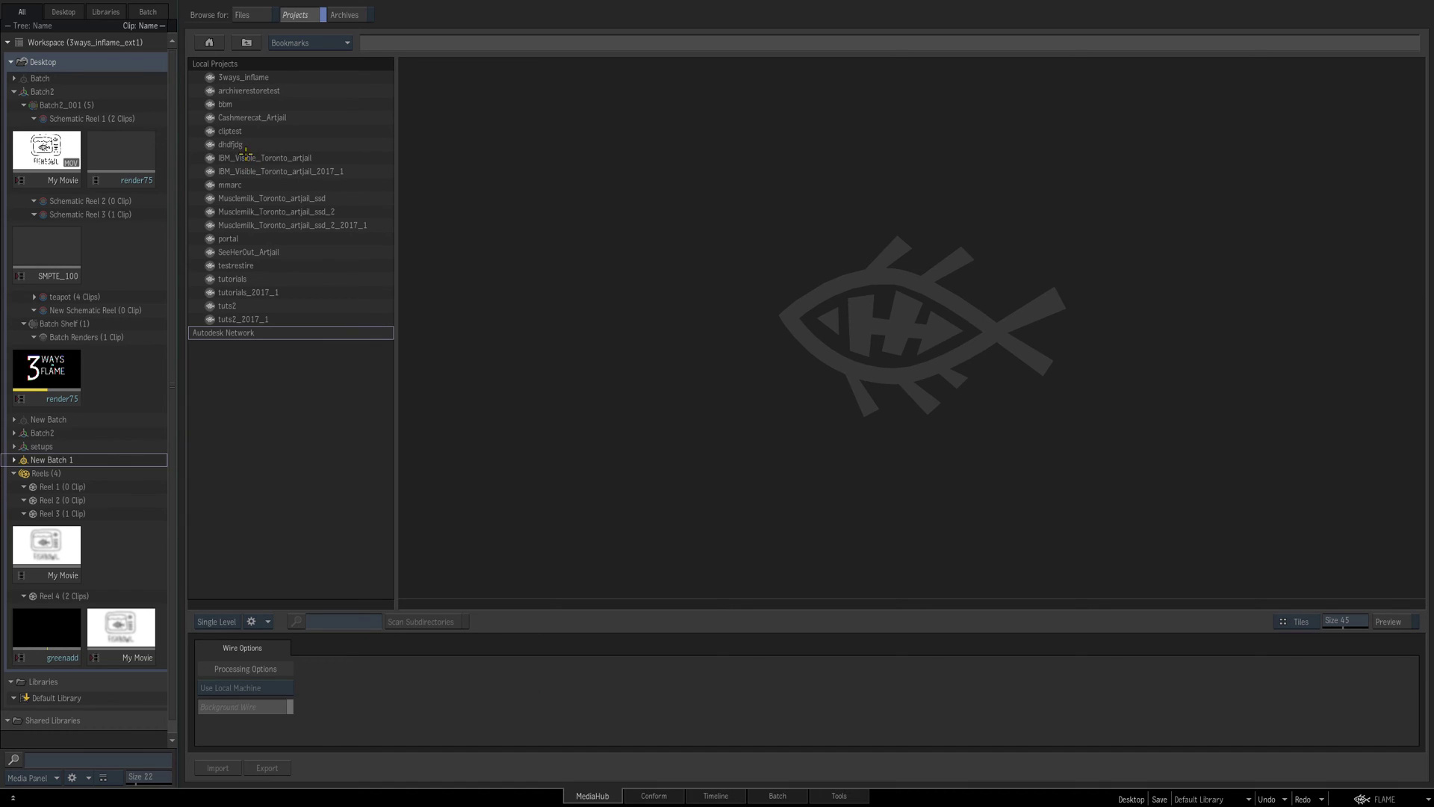
{"action": "double_click", "coordinate": [228, 265]}
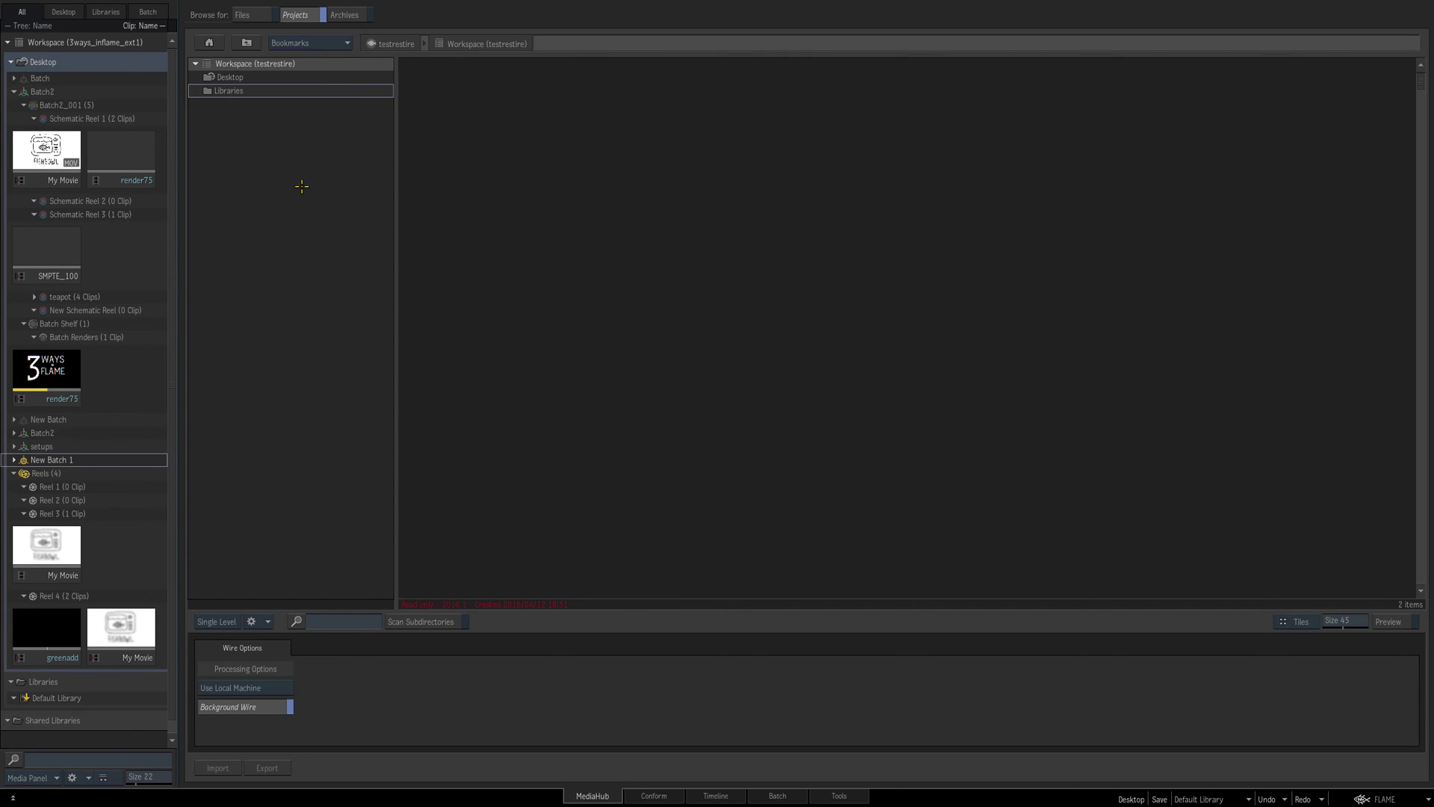
{"action": "double_click", "coordinate": [224, 79]}
{"action": "double_click", "coordinate": [224, 79]}
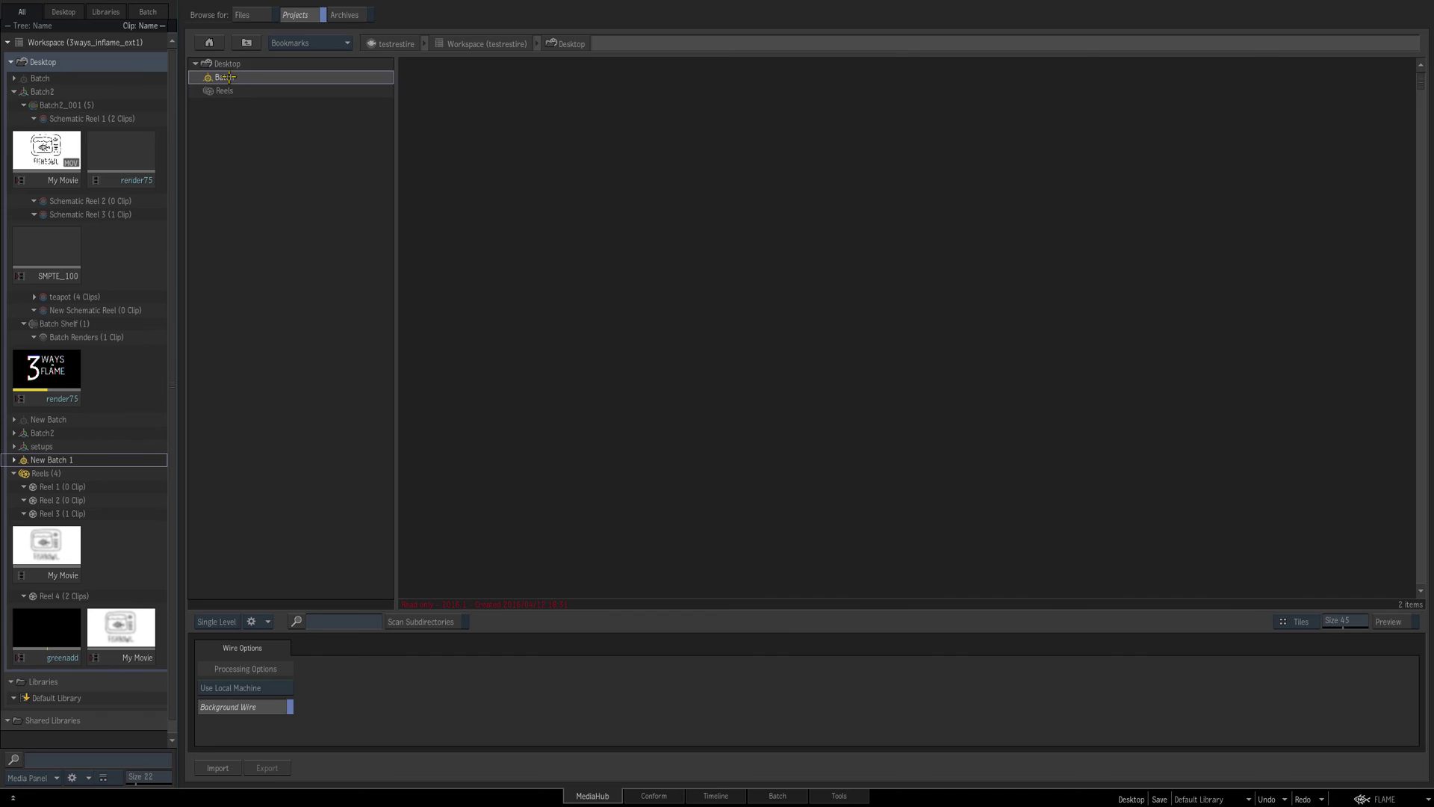
{"action": "left_click", "coordinate": [251, 41]}
{"action": "double_click", "coordinate": [226, 145]}
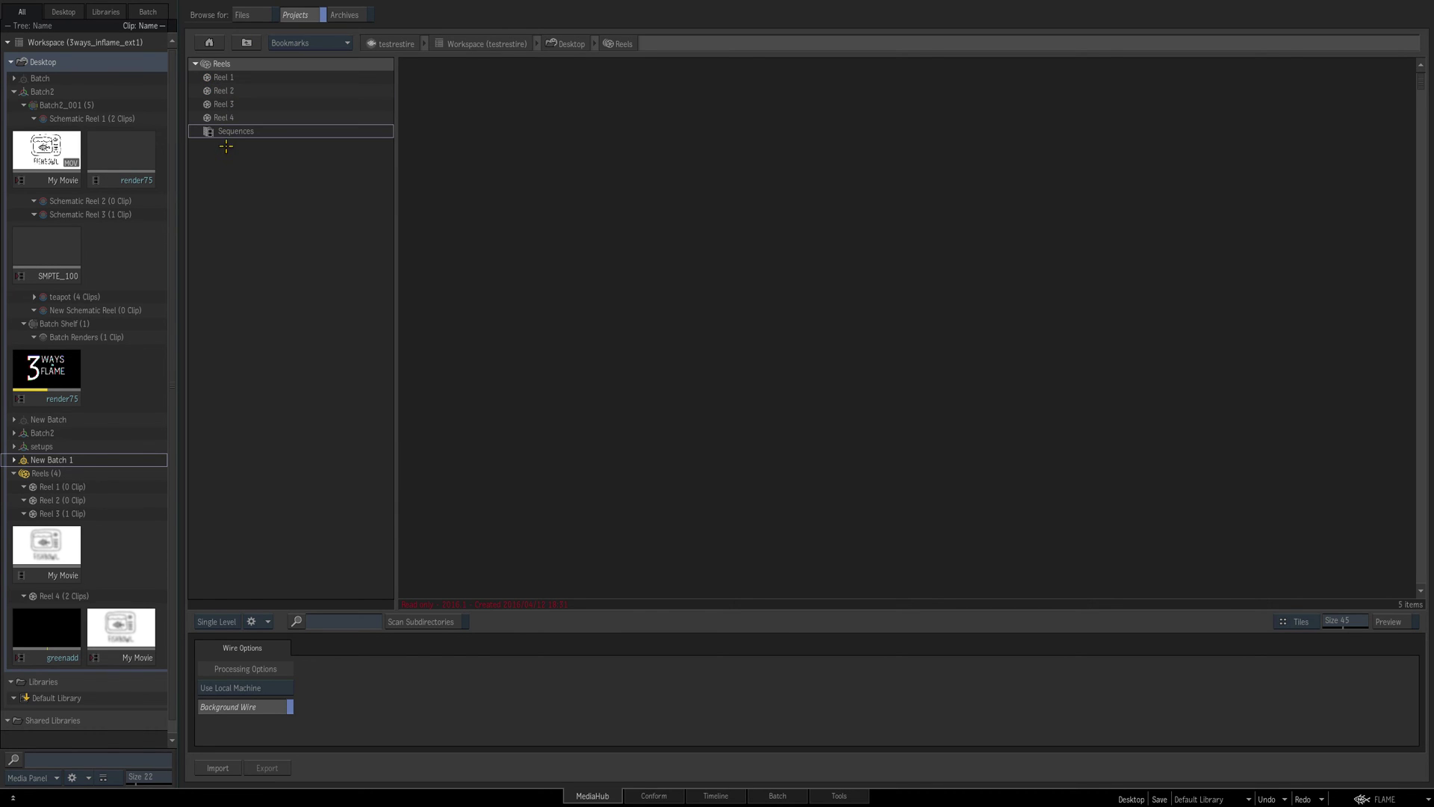
Scan the Reels' subdirectories for clips, disable Background Wire for the MASTER sequence and return to the project list
{"action": "left_click", "coordinate": [419, 622]}
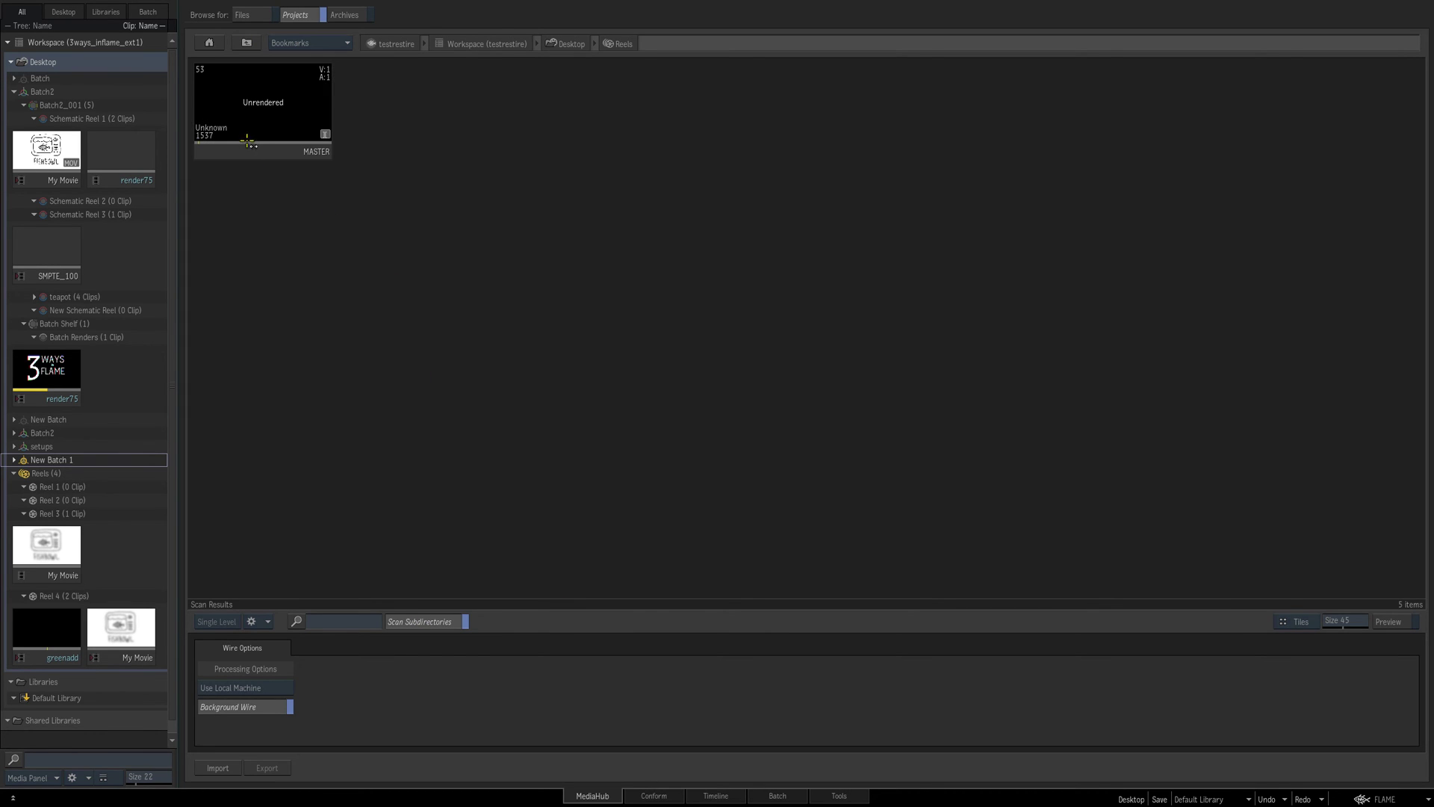
{"action": "left_click", "coordinate": [233, 706]}
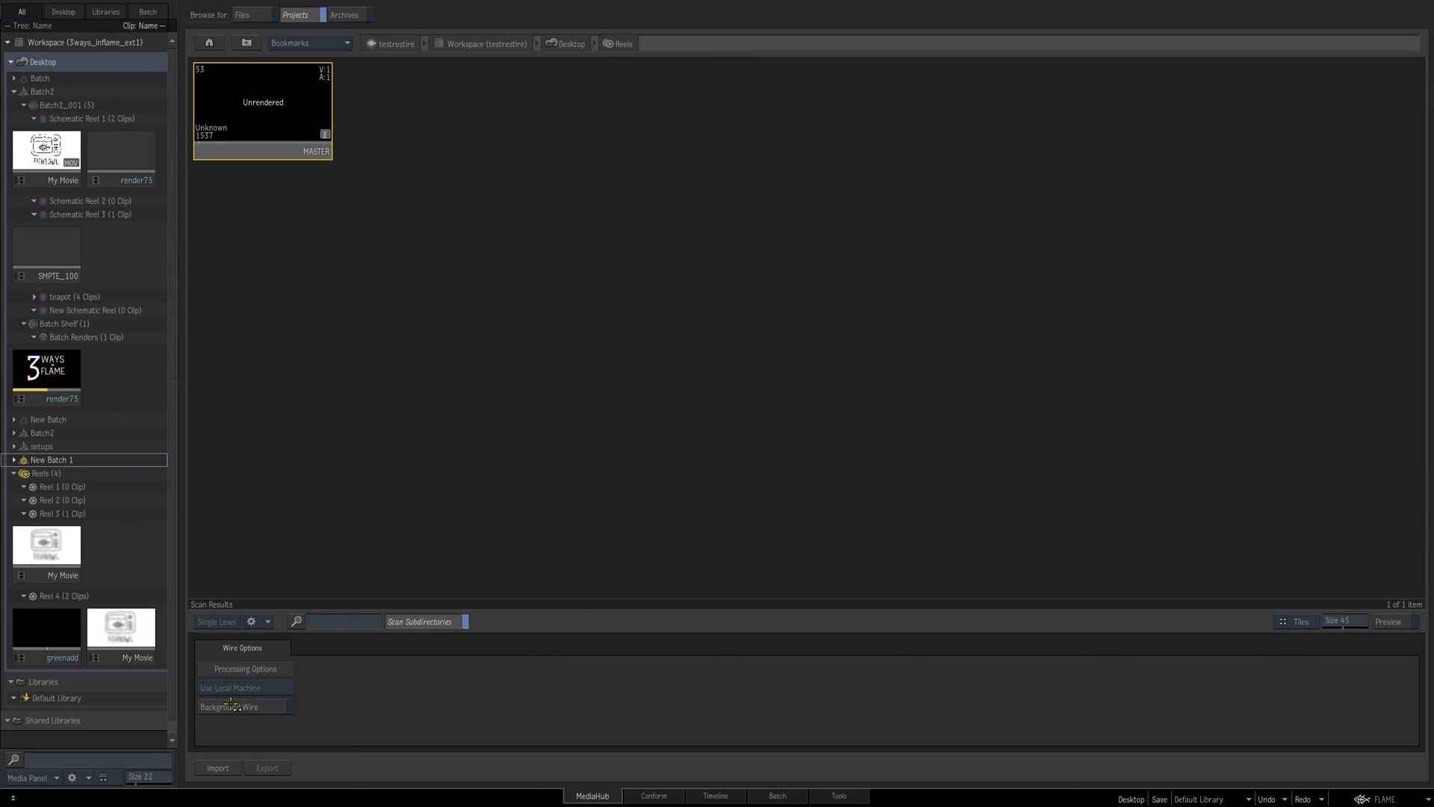
{"action": "left_click_drag", "start_coordinate": [250, 100], "coordinate": [243, 147]}
{"action": "left_click", "coordinate": [282, 18]}
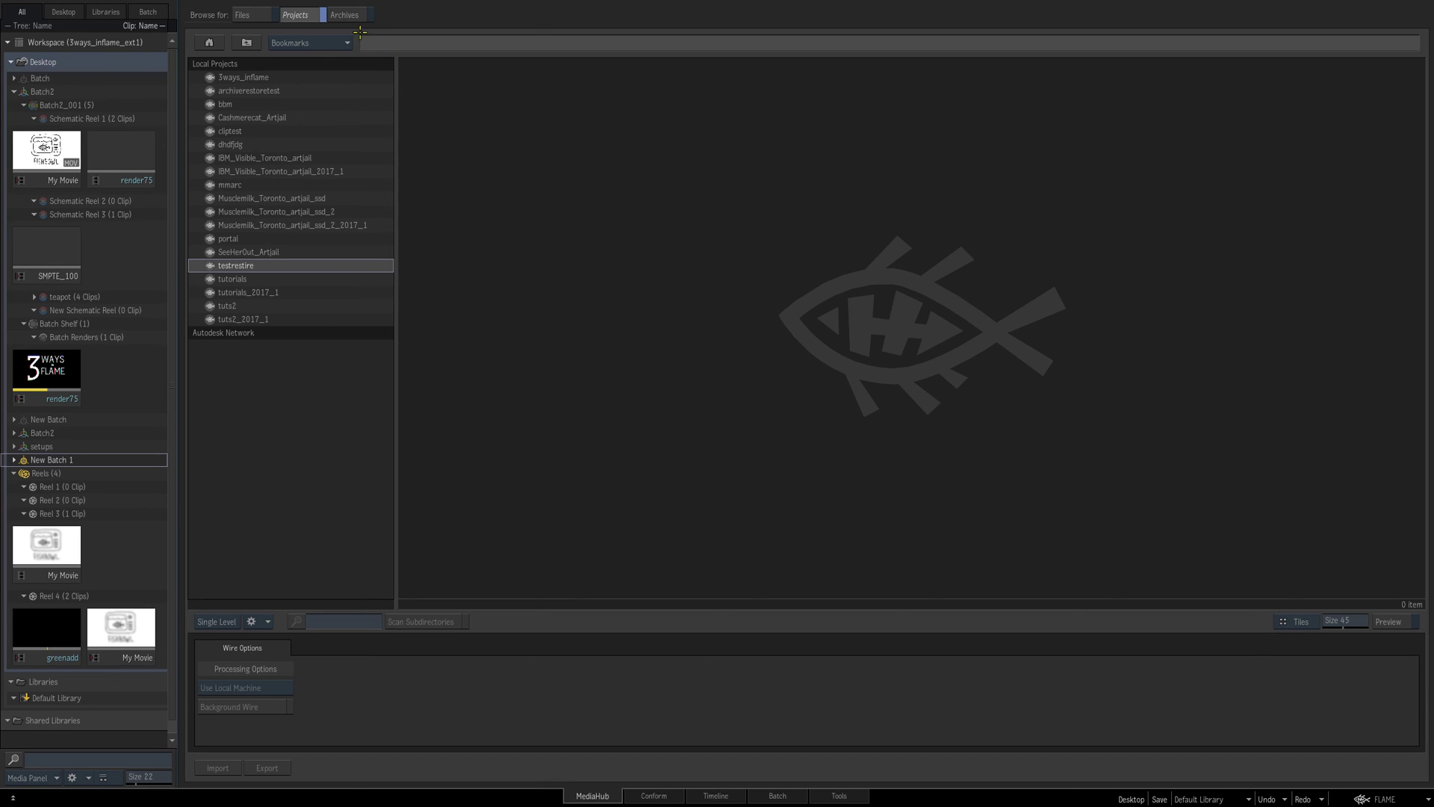
Create a new archive named 3ways_inflame_ext1_Archive in the setups/archive folder with the default 1 GB file size limit
{"action": "left_click", "coordinate": [345, 14]}
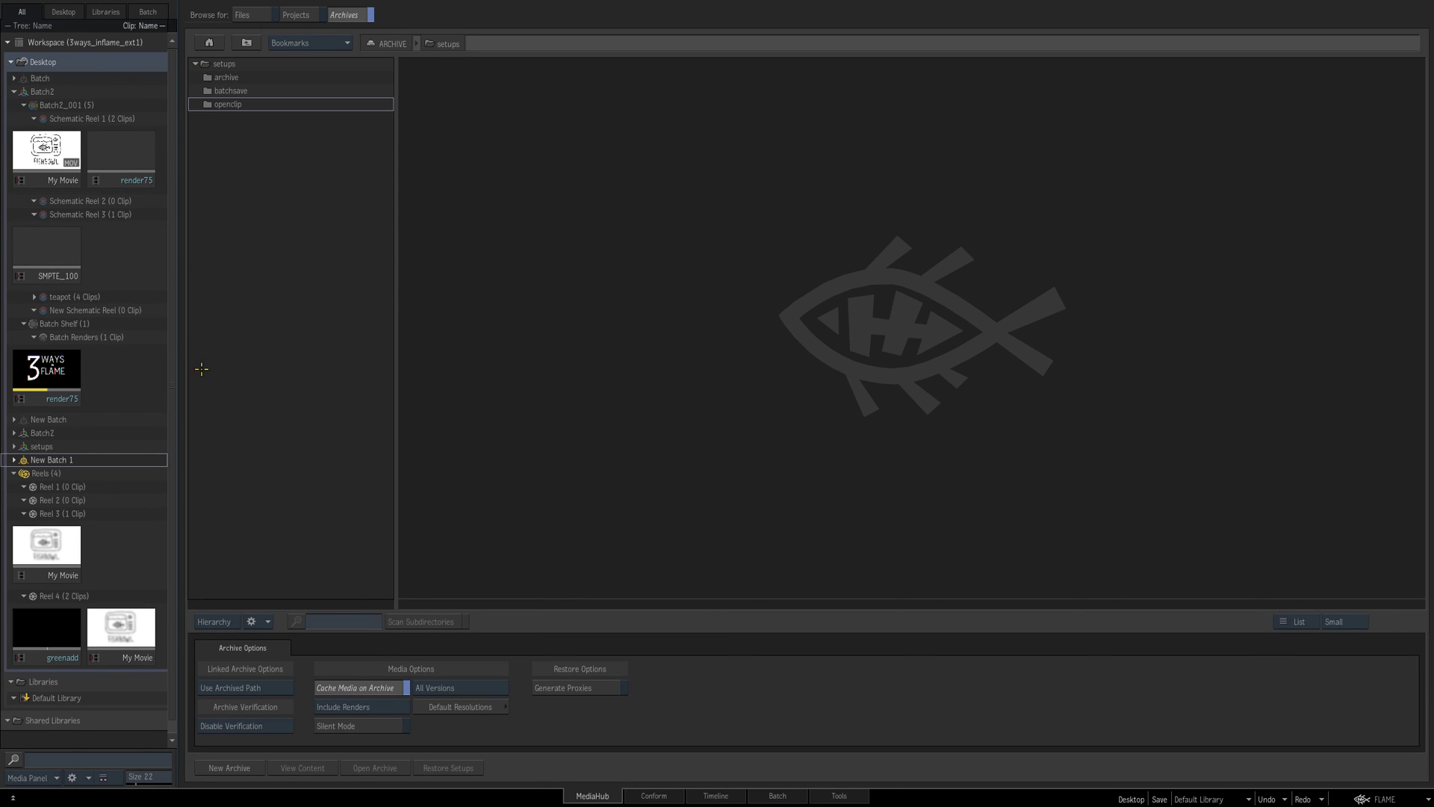
{"action": "double_click", "coordinate": [217, 77]}
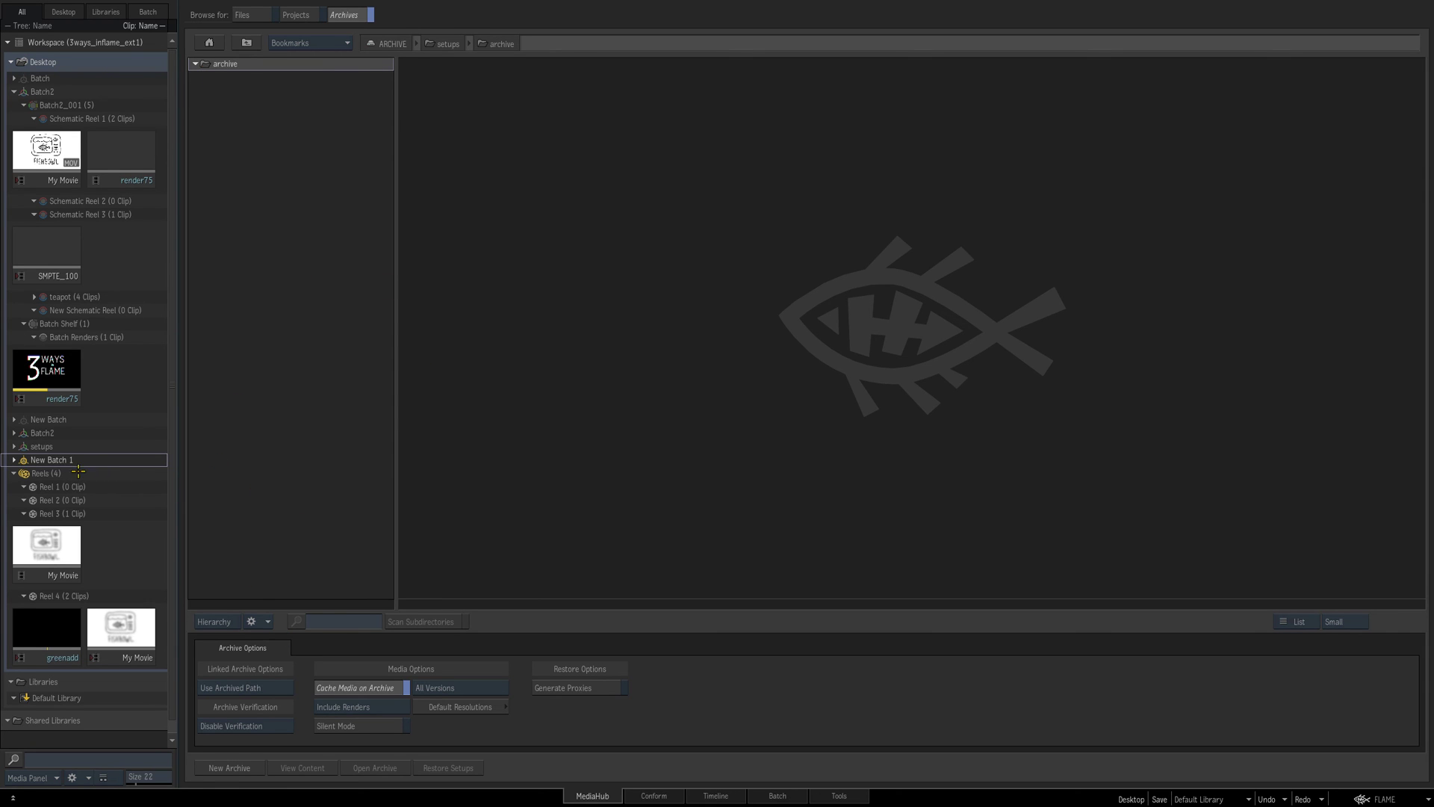
{"action": "left_click", "coordinate": [771, 796]}
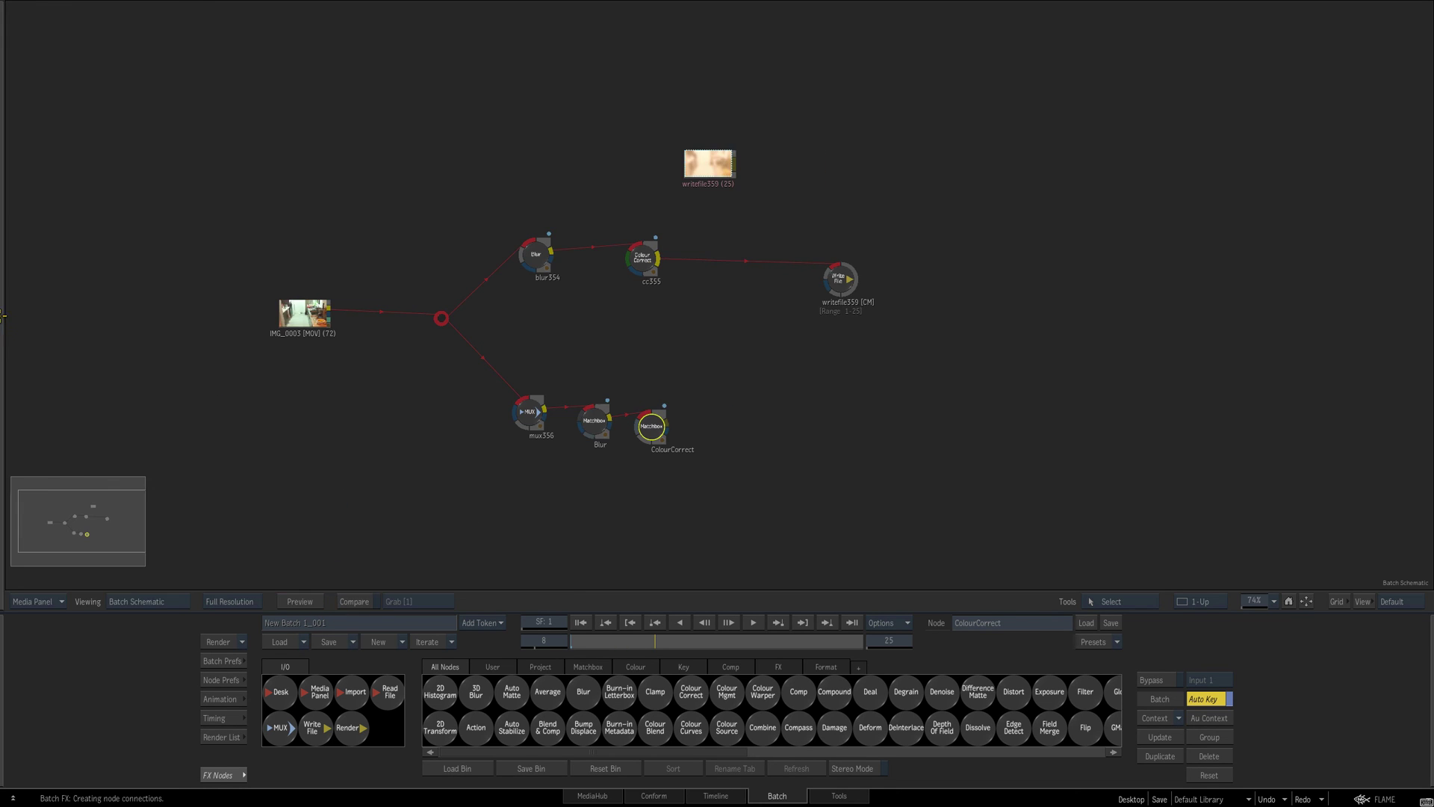
{"action": "mouse_move", "coordinate": [2, 448]}
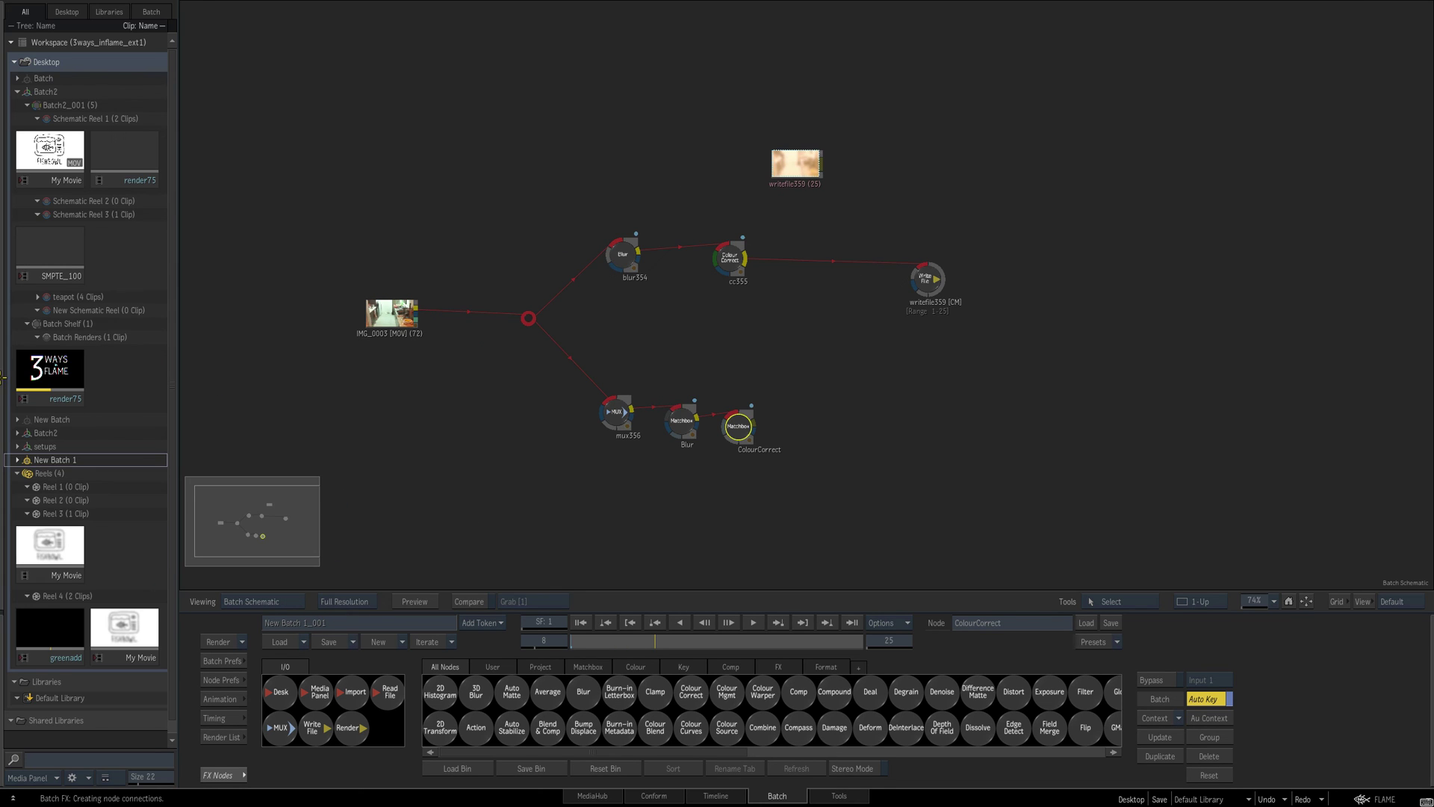
{"action": "left_click", "coordinate": [592, 796]}
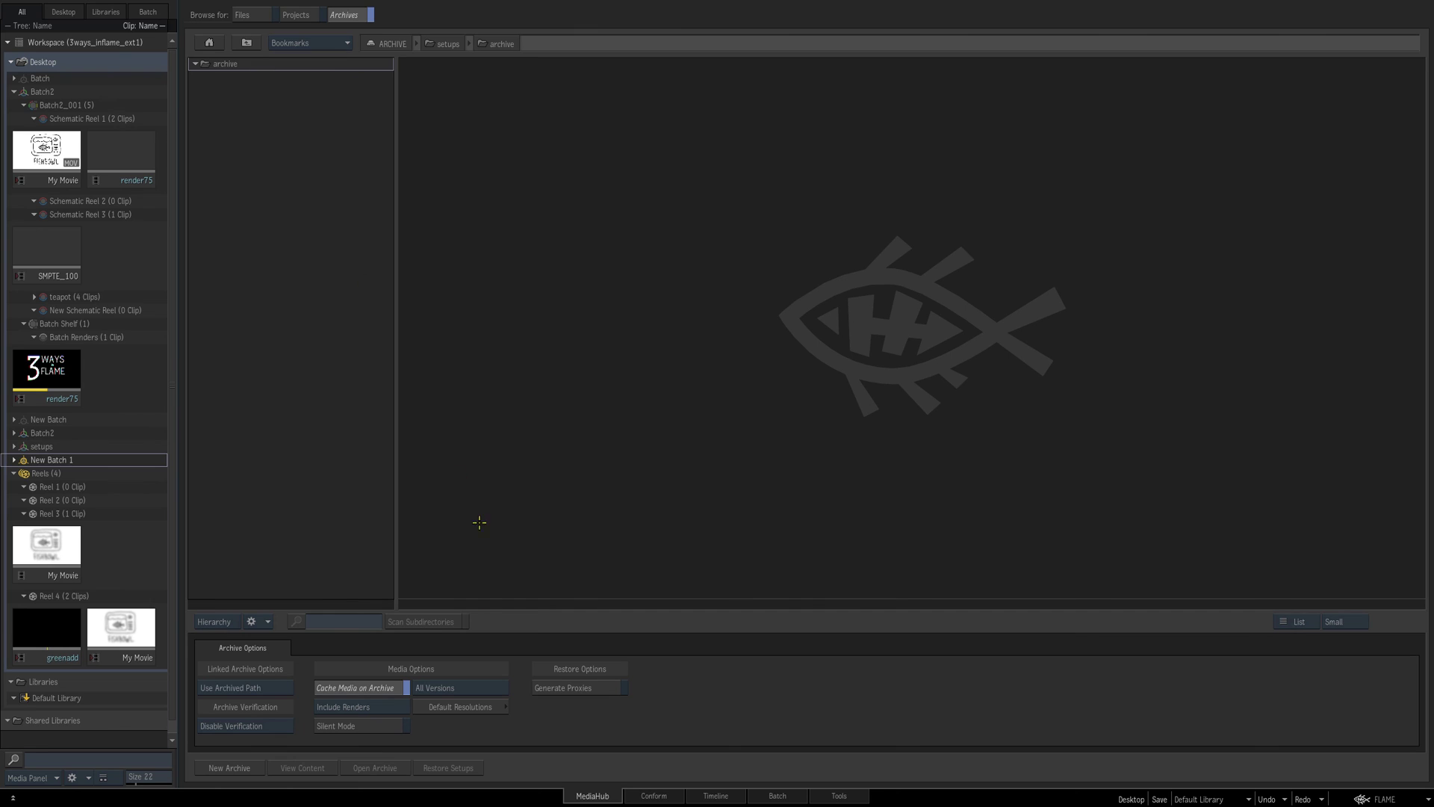
{"action": "left_click", "coordinate": [226, 767]}
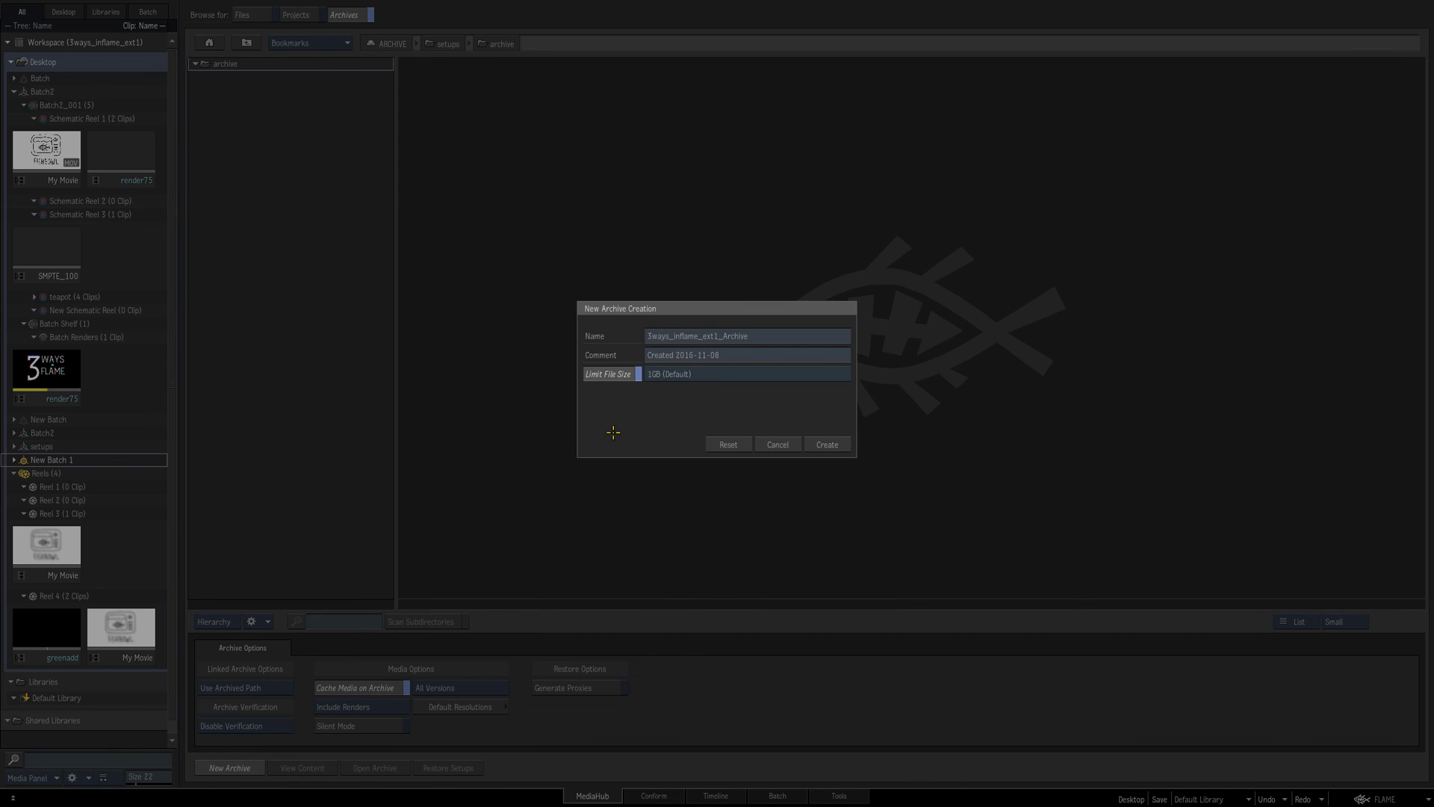
{"action": "left_click", "coordinate": [809, 442]}
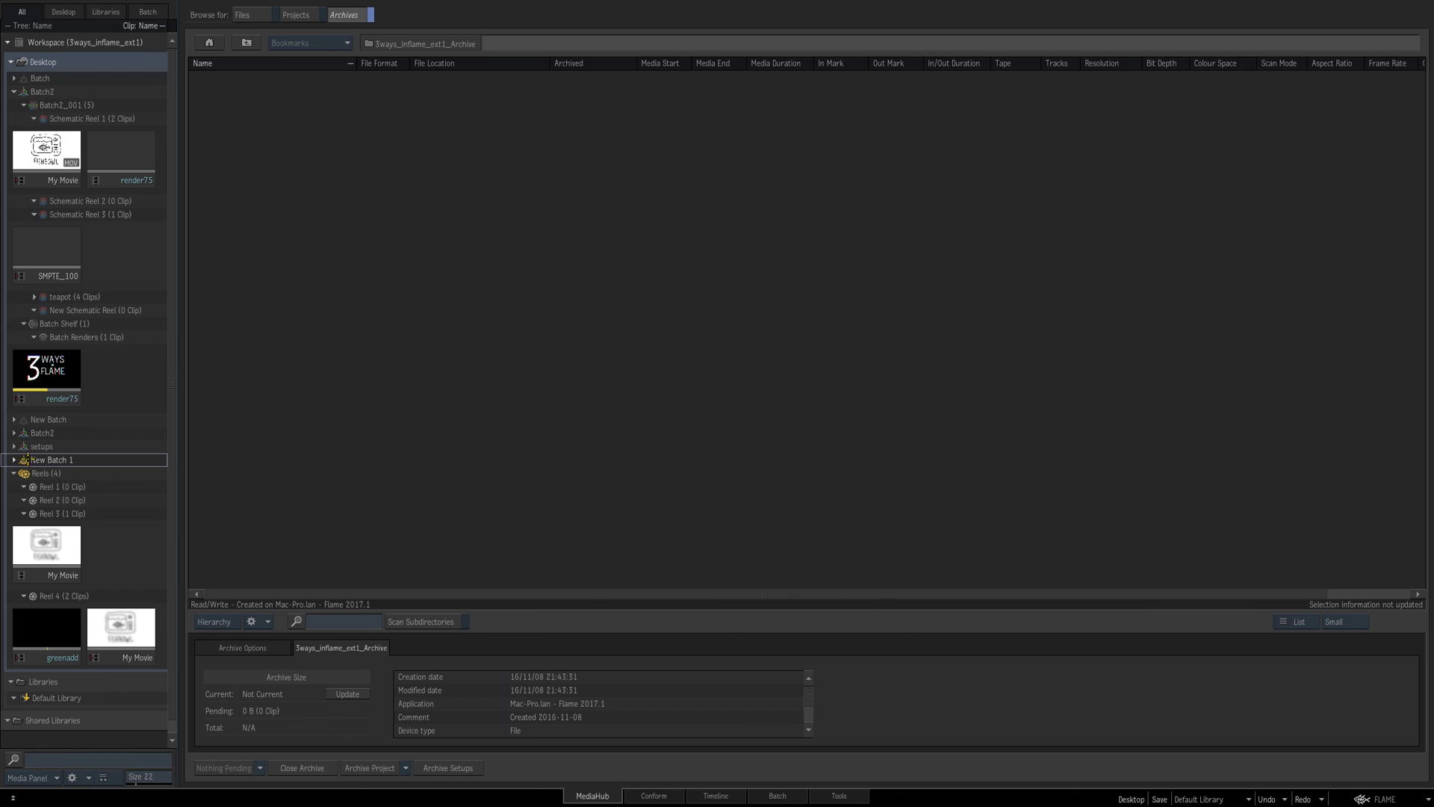
Queue New Batch 1 for archiving in 3ways_inflame_ext1_Archive and adjust the archive's media options to reduce the pending size
{"action": "left_click_drag", "start_coordinate": [24, 460], "coordinate": [327, 282]}
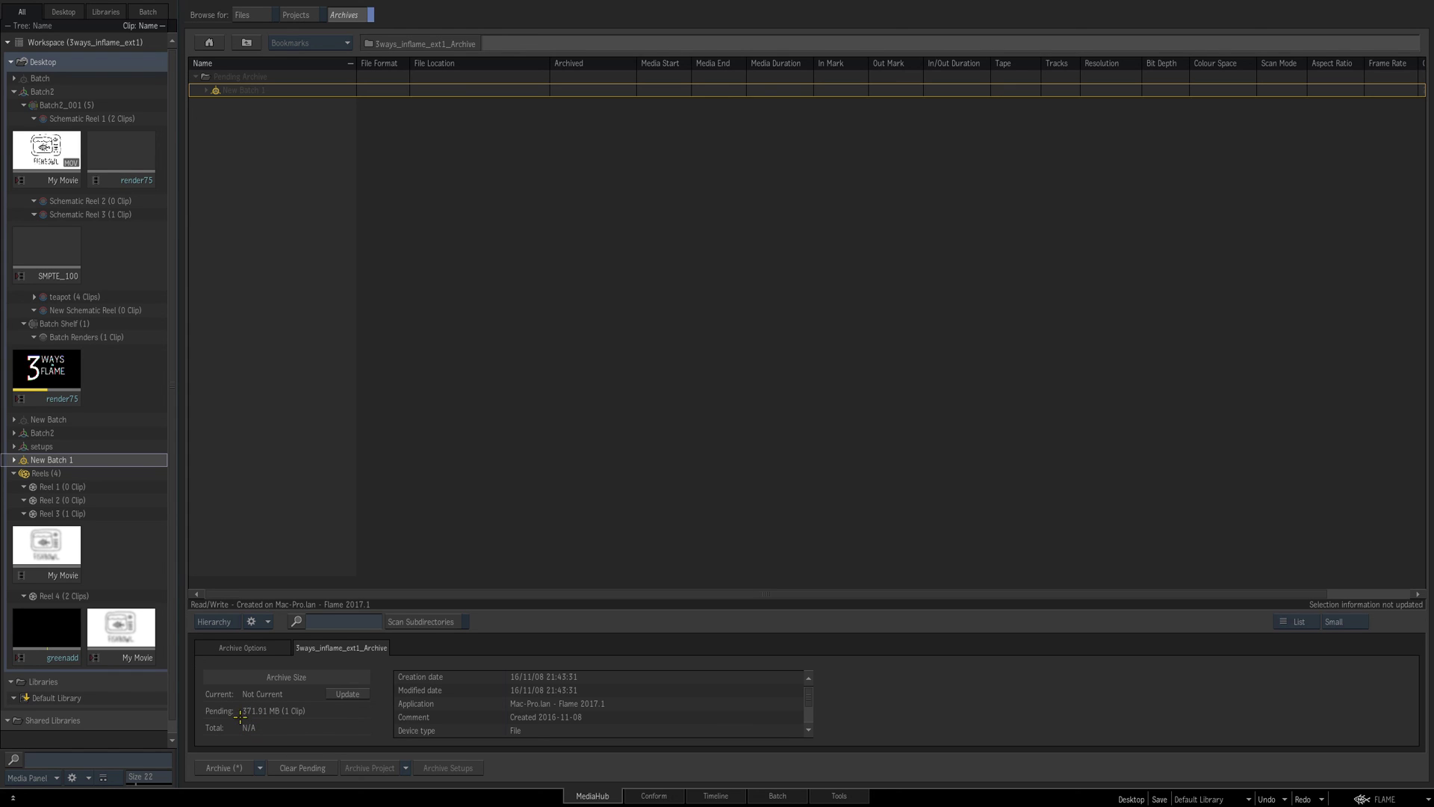
{"action": "left_click", "coordinate": [241, 648]}
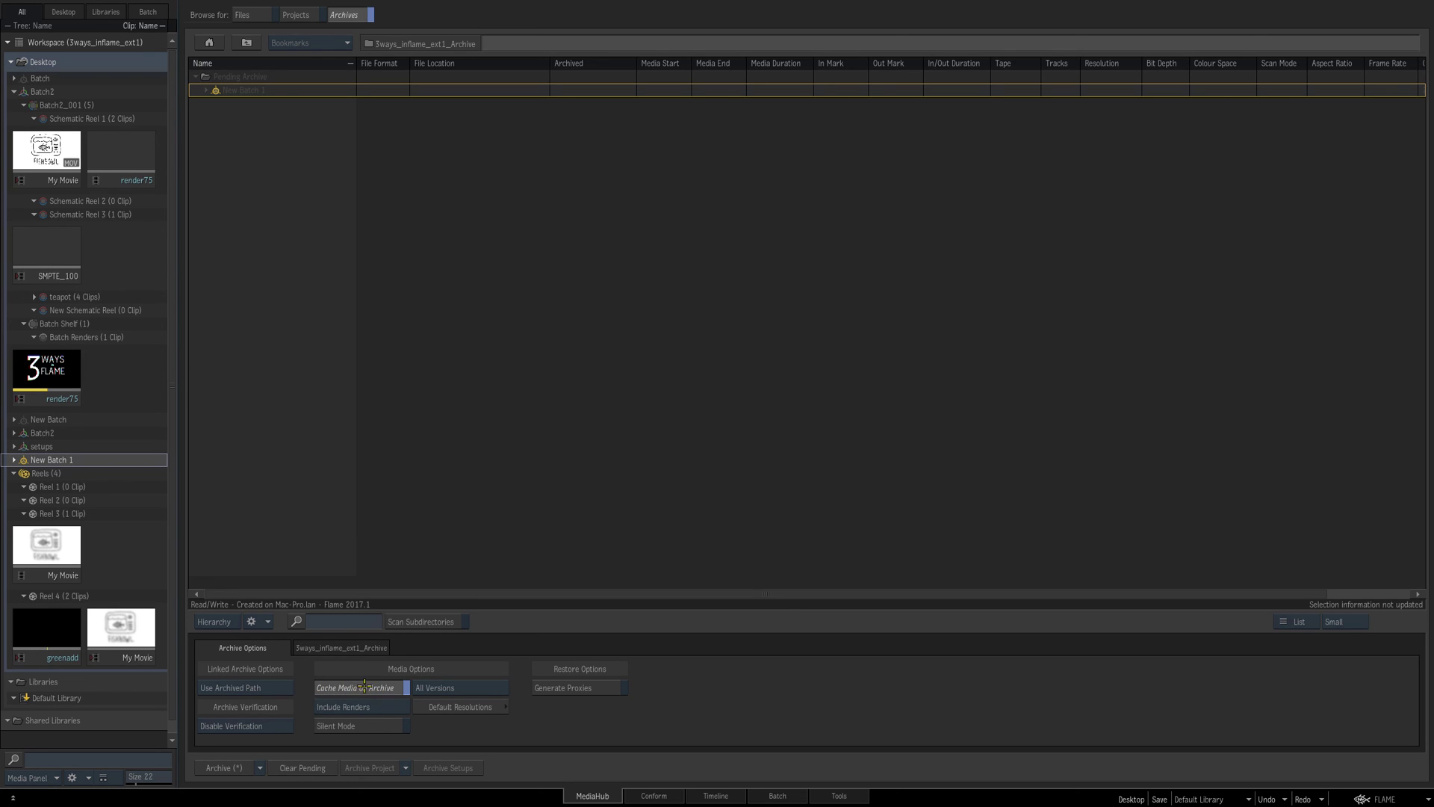
{"action": "left_click", "coordinate": [326, 709]}
{"action": "left_click", "coordinate": [343, 724]}
{"action": "left_click", "coordinate": [440, 688]}
{"action": "left_click", "coordinate": [441, 670]}
{"action": "left_click", "coordinate": [325, 648]}
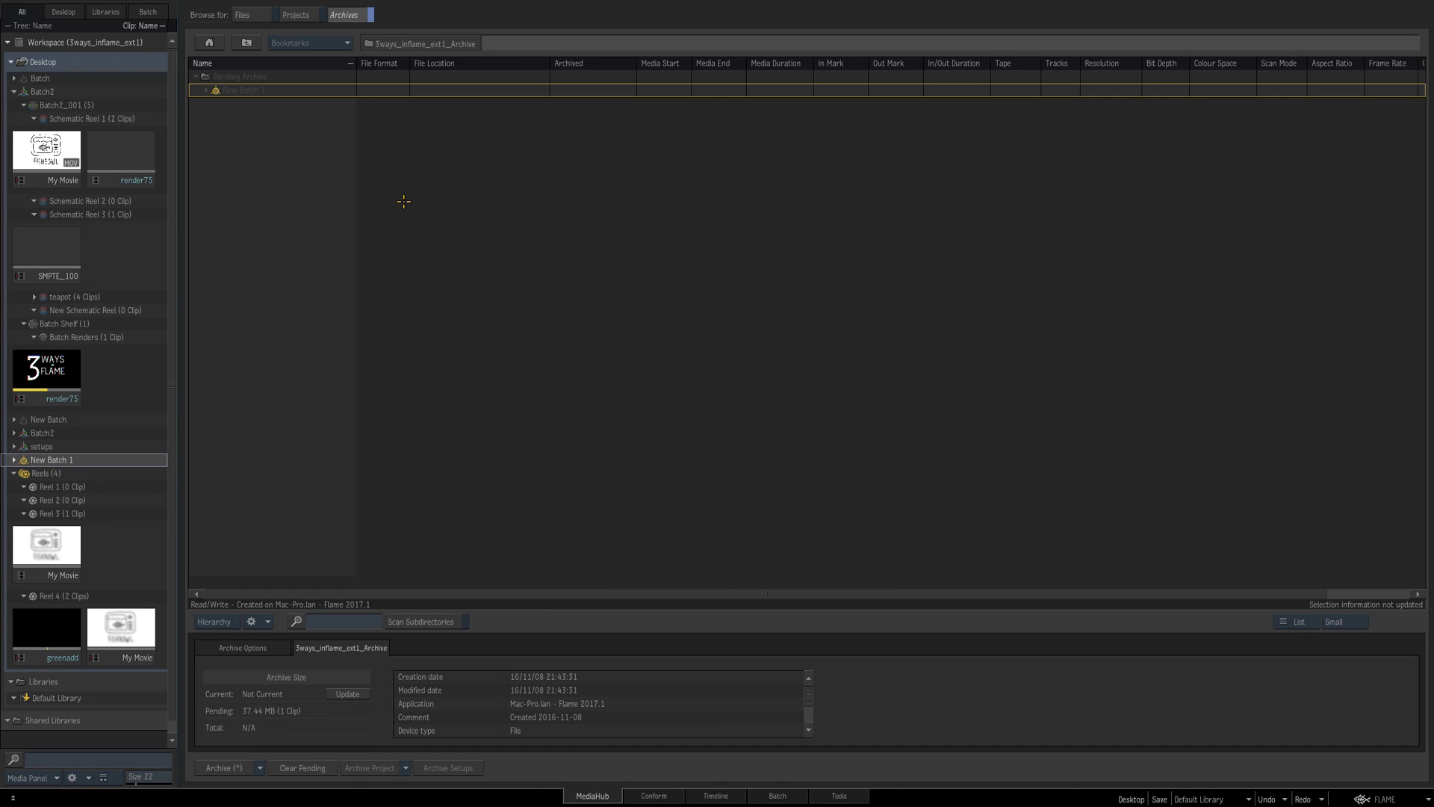
Clear the pending archiving tasks without committing them and return to the batch schematic
{"action": "left_click", "coordinate": [777, 795]}
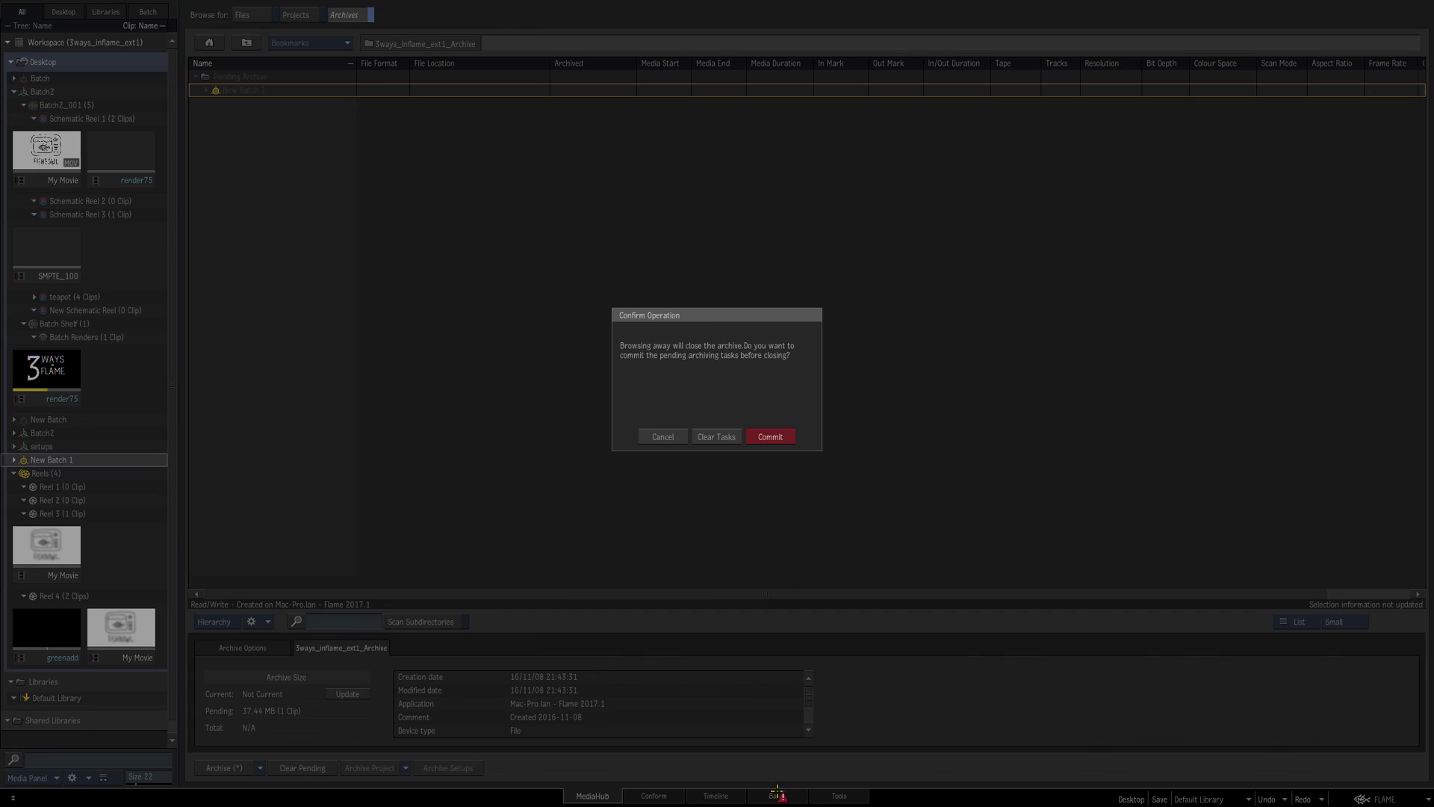
{"action": "left_click", "coordinate": [669, 437]}
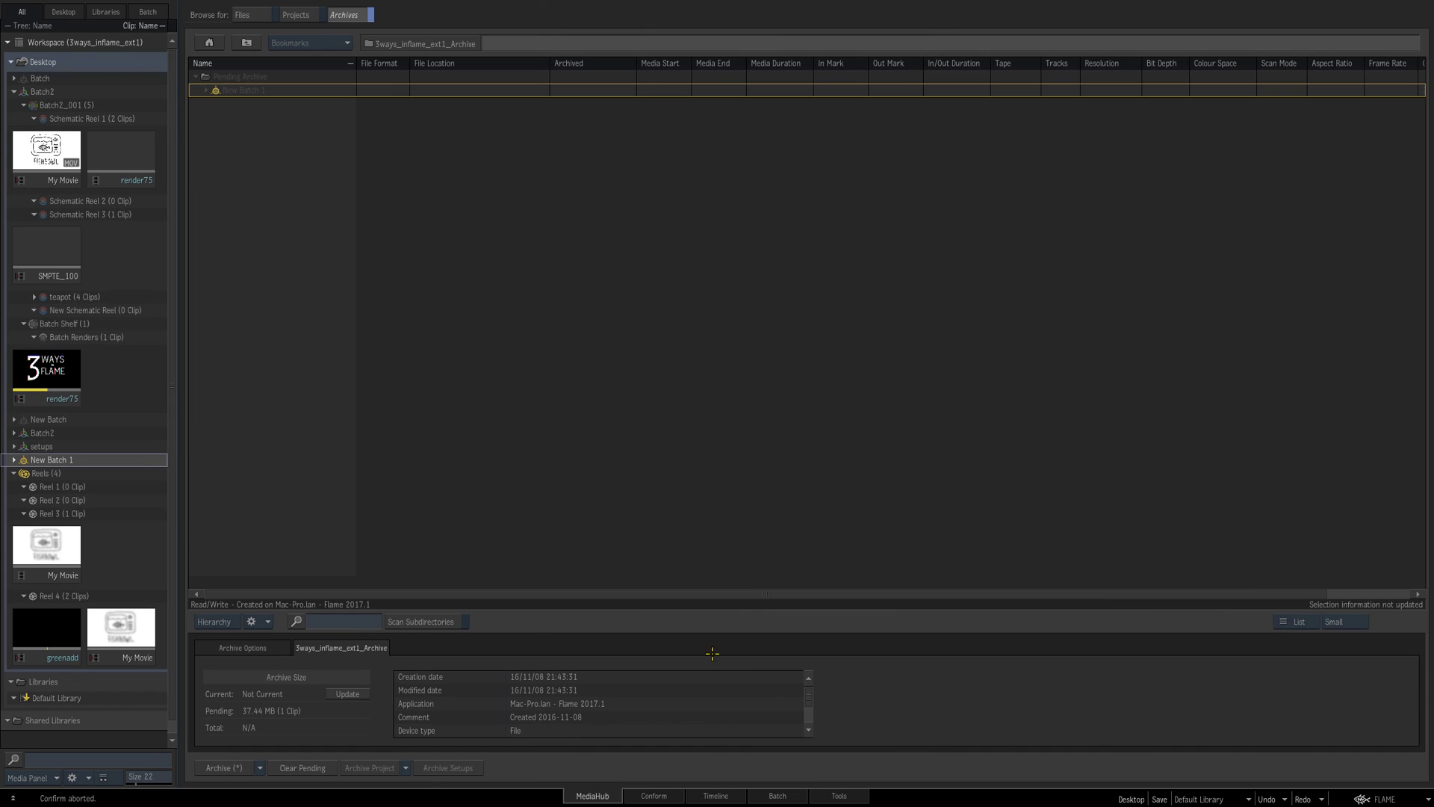
{"action": "left_click", "coordinate": [760, 794]}
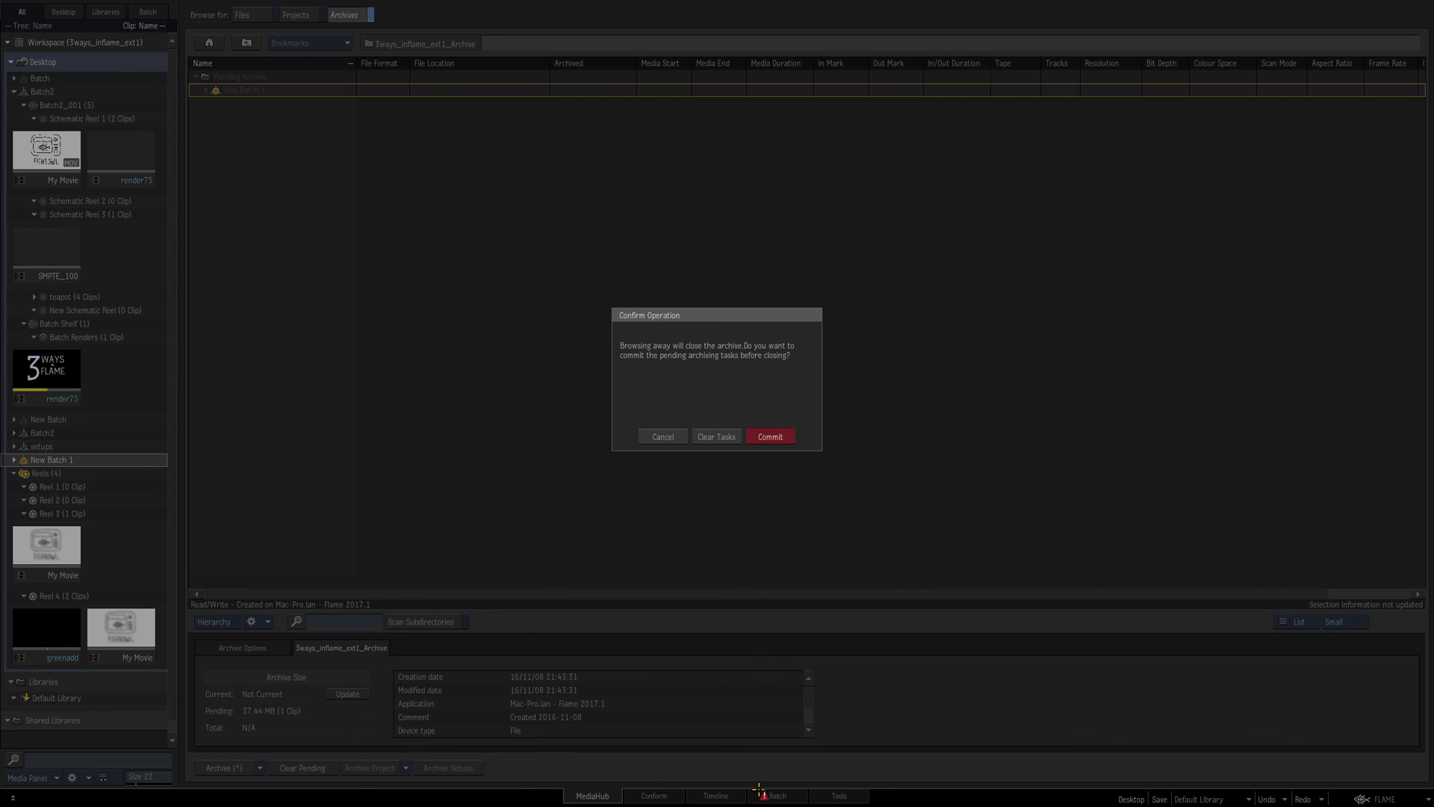
{"action": "left_click", "coordinate": [717, 437]}
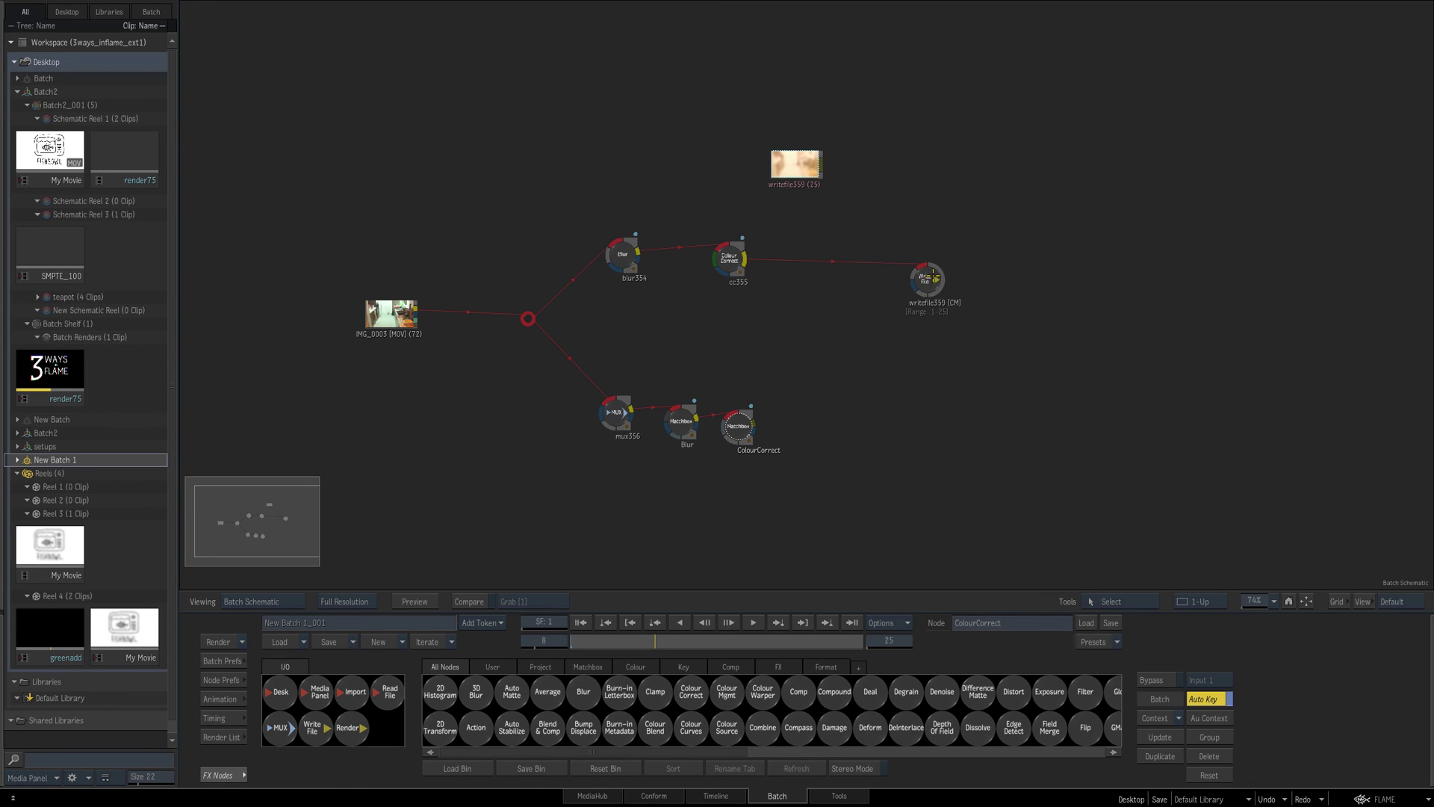
Reposition the IMG_0003 source farther from the junction and move the writefile359 and blur354 nodes closer to cc355
{"action": "left_click_drag", "start_coordinate": [921, 272], "coordinate": [900, 270]}
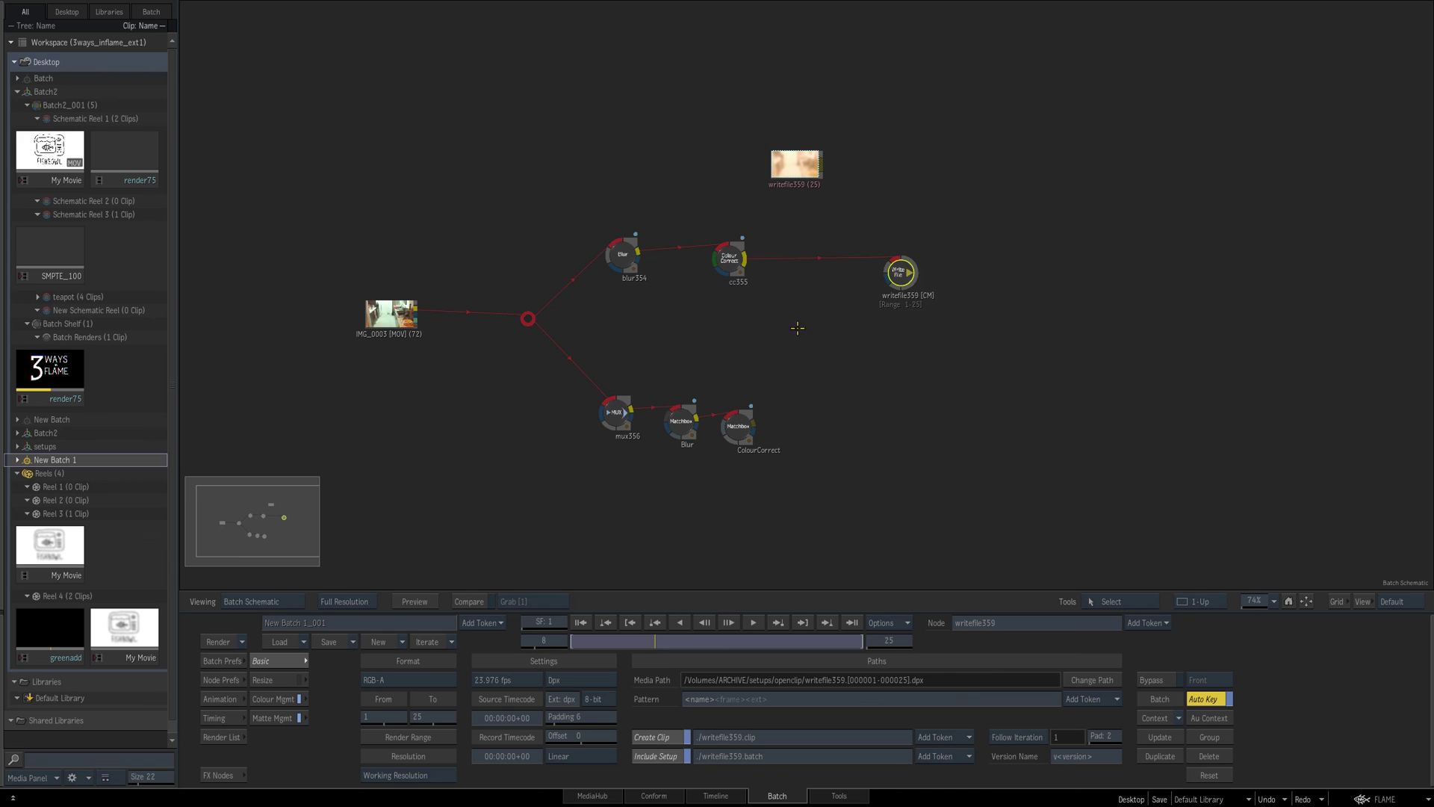
{"action": "left_click", "coordinate": [737, 426]}
{"action": "mouse_move", "coordinate": [390, 317]}
{"action": "left_mouse_down"}
{"action": "mouse_move", "coordinate": [382, 302]}
{"action": "mouse_move", "coordinate": [385, 318]}
{"action": "left_mouse_up"}
{"action": "right_click", "coordinate": [390, 313]}
{"action": "left_click", "coordinate": [385, 300]}
{"action": "left_click_drag", "start_coordinate": [622, 255], "coordinate": [634, 257]}
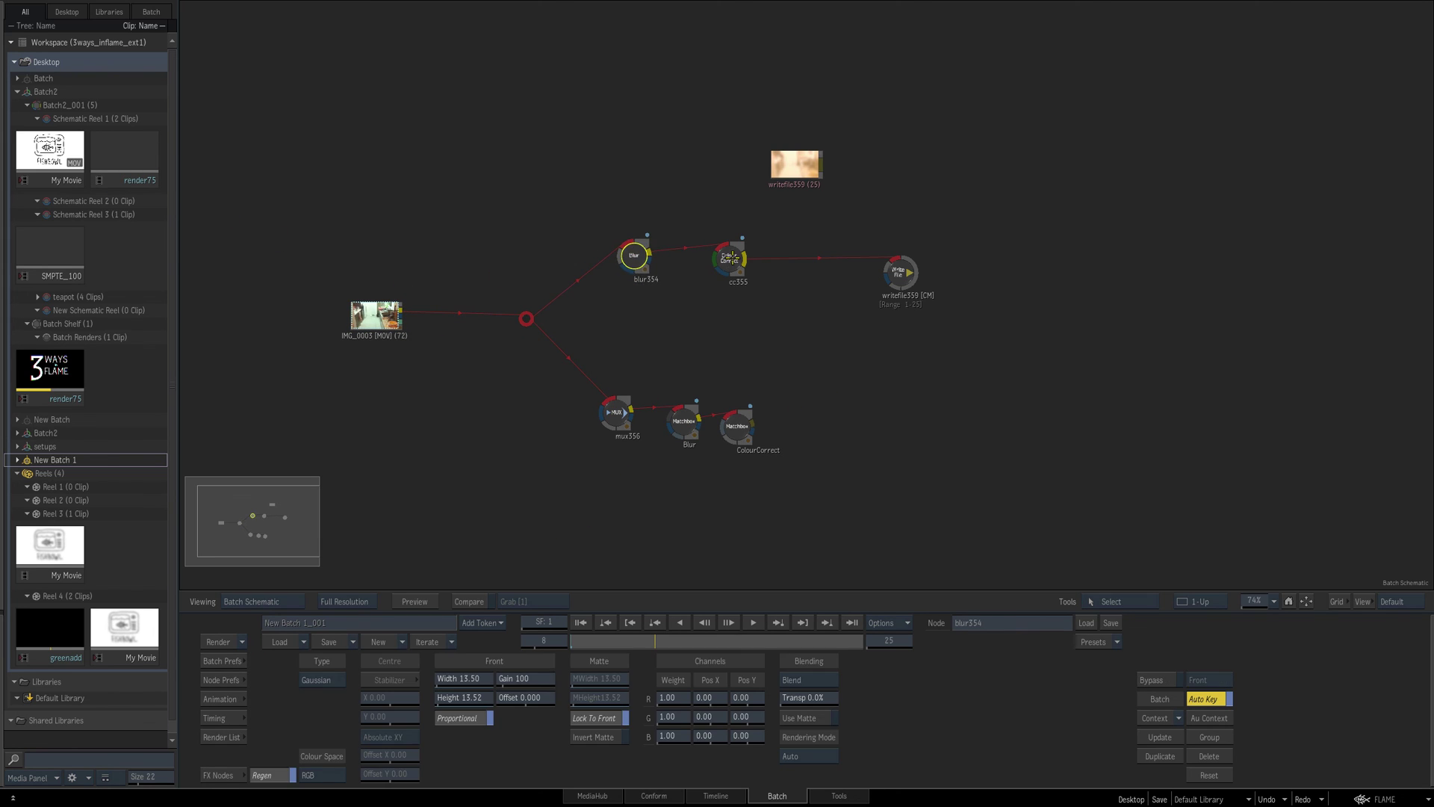
Move cc355 closer to blur354, shift the lower branch's mux356, Blur and ColourCorrect nodes slightly left, and nudge IMG_0003 up
{"action": "left_click_drag", "start_coordinate": [732, 257], "coordinate": [718, 263]}
{"action": "left_click", "coordinate": [738, 424]}
{"action": "left_click_drag", "start_coordinate": [683, 421], "coordinate": [725, 421]}
{"action": "left_click", "coordinate": [668, 411]}
{"action": "left_click_drag", "start_coordinate": [617, 413], "coordinate": [671, 416]}
{"action": "left_click", "coordinate": [668, 414]}
{"action": "left_click", "coordinate": [723, 422]}
{"action": "left_click", "coordinate": [723, 422]}
{"action": "left_click_drag", "start_coordinate": [365, 312], "coordinate": [364, 310]}
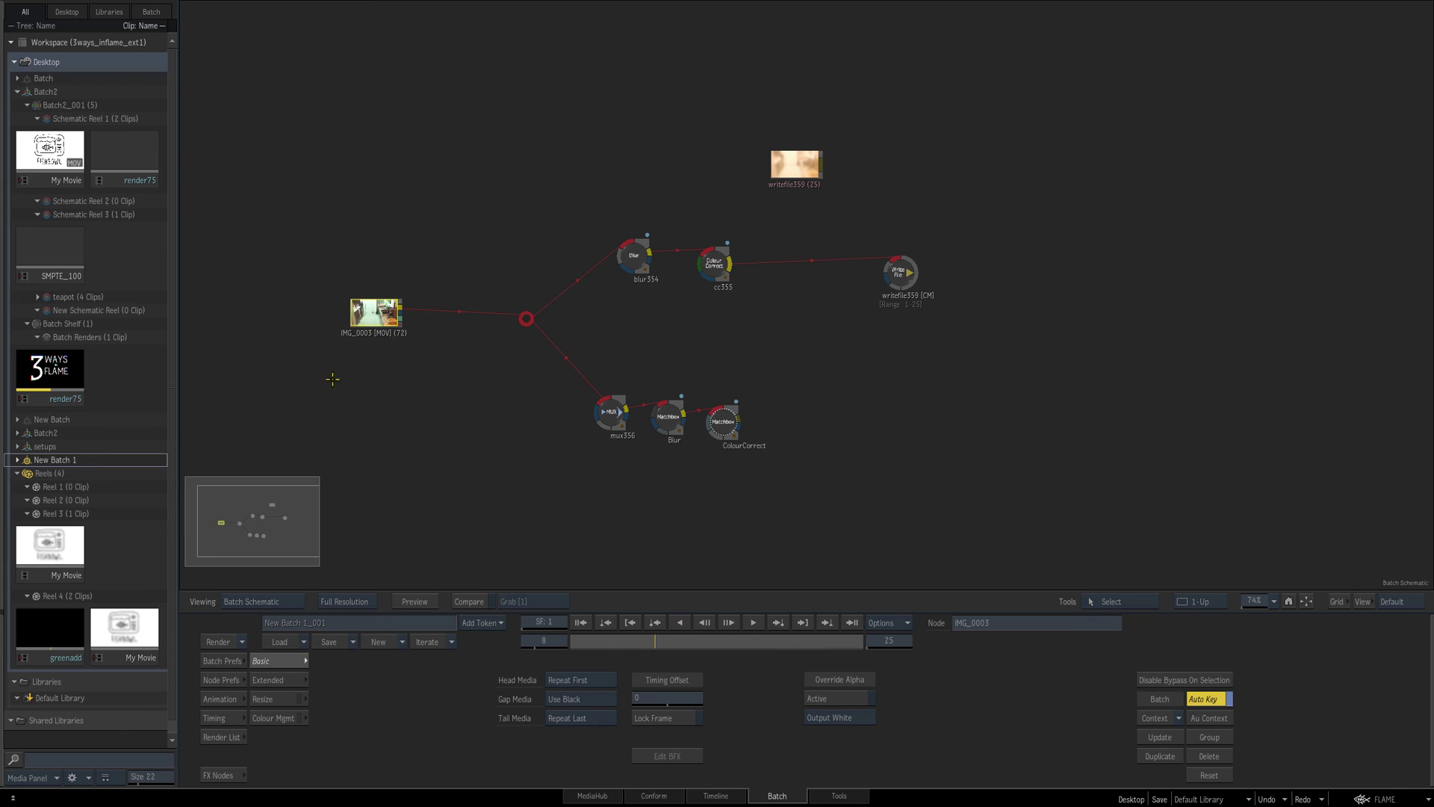